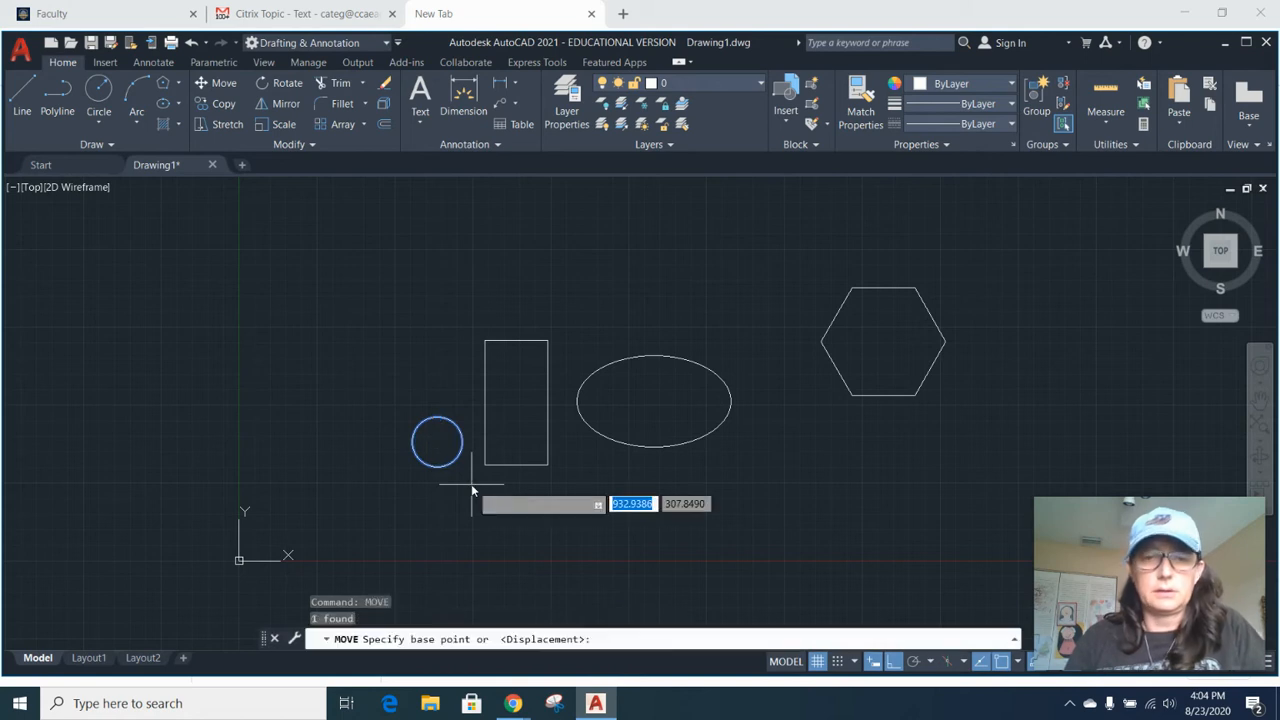
- Move the circle by its center up and to the left, away from the rectangle, with ortho mode turned off
click(435, 453)
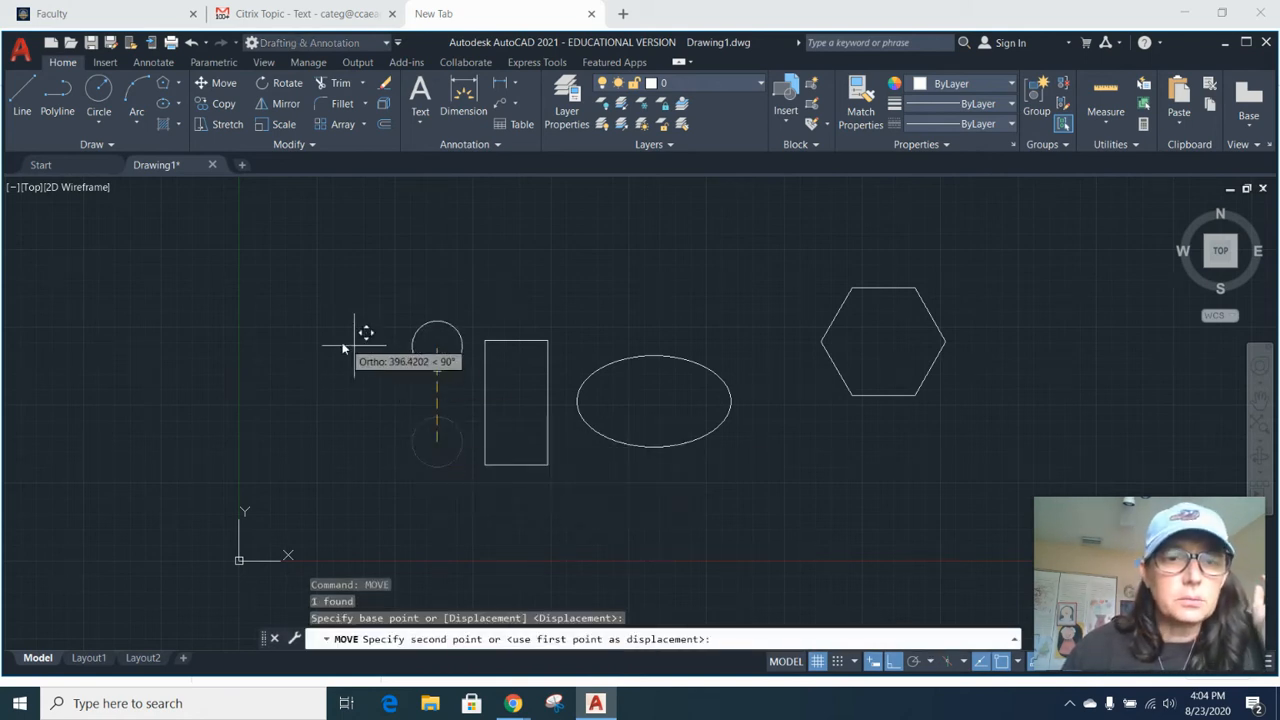
click(893, 661)
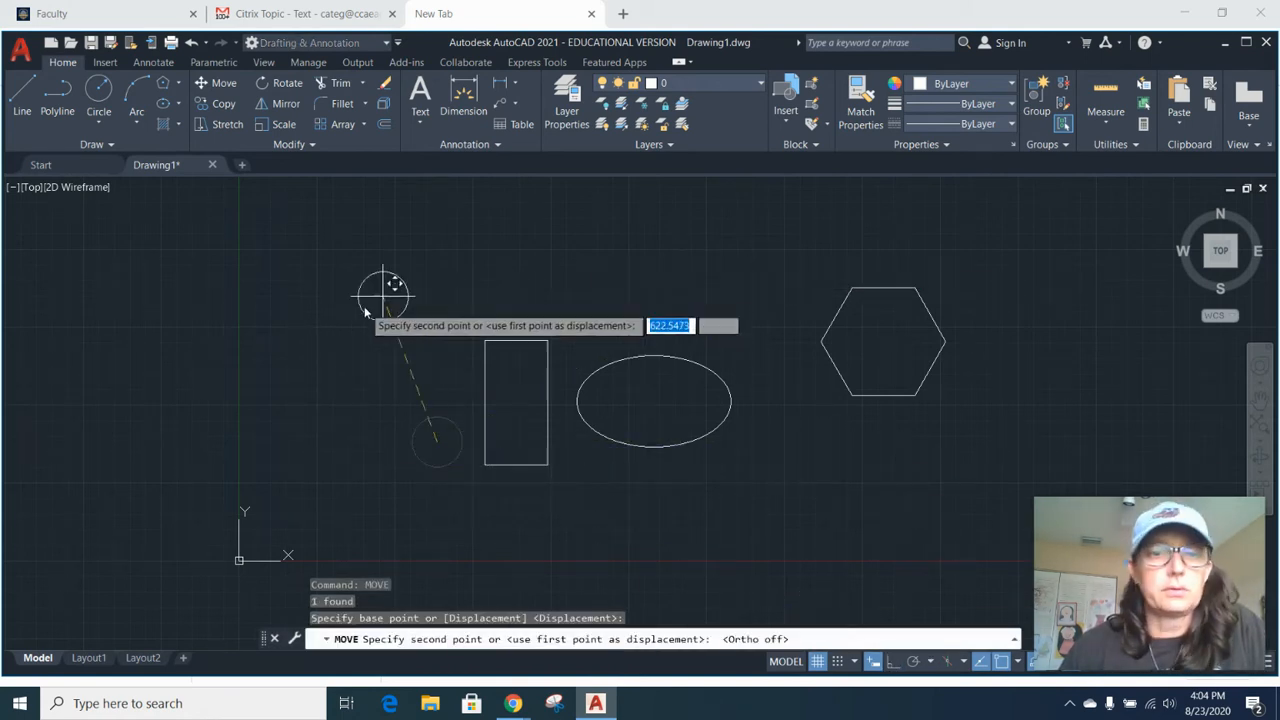
click(313, 308)
key(Escape)
- Move the rectangle by its center slightly up and left, into the space between the circle and the ellipse
click(416, 315)
click(558, 524)
text(mo)
key(Return)
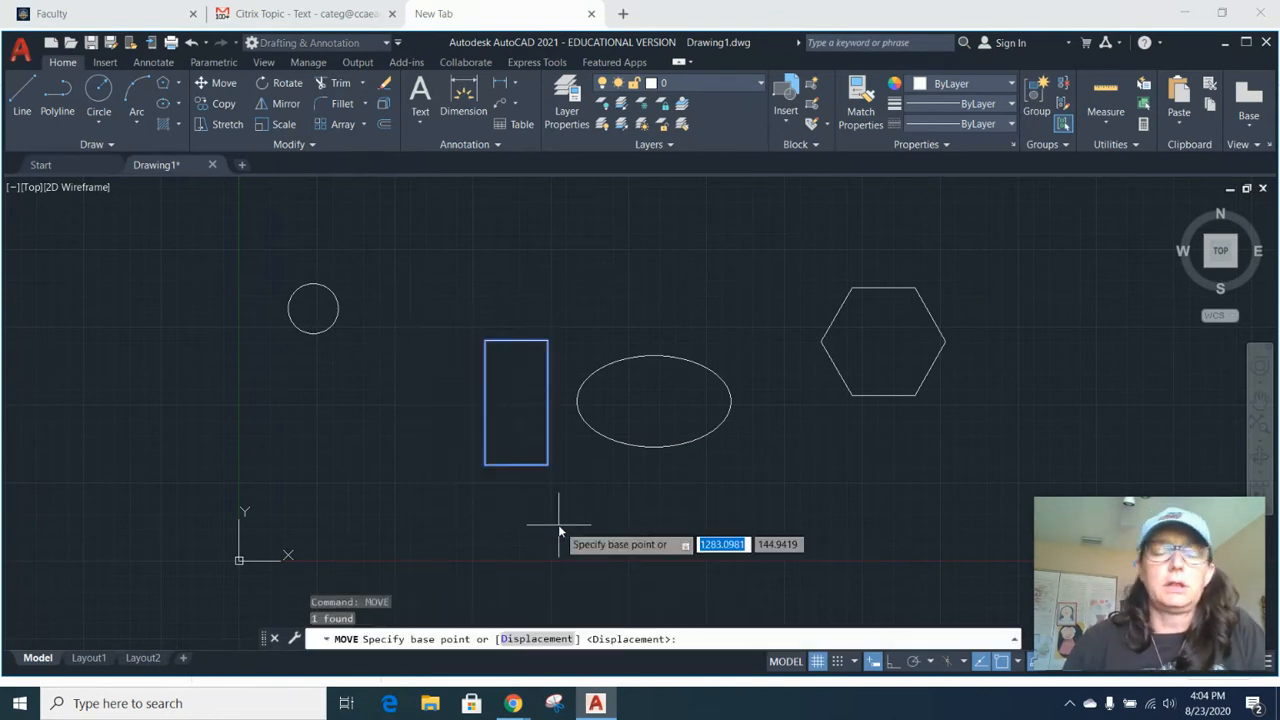
click(516, 401)
key(Escape)
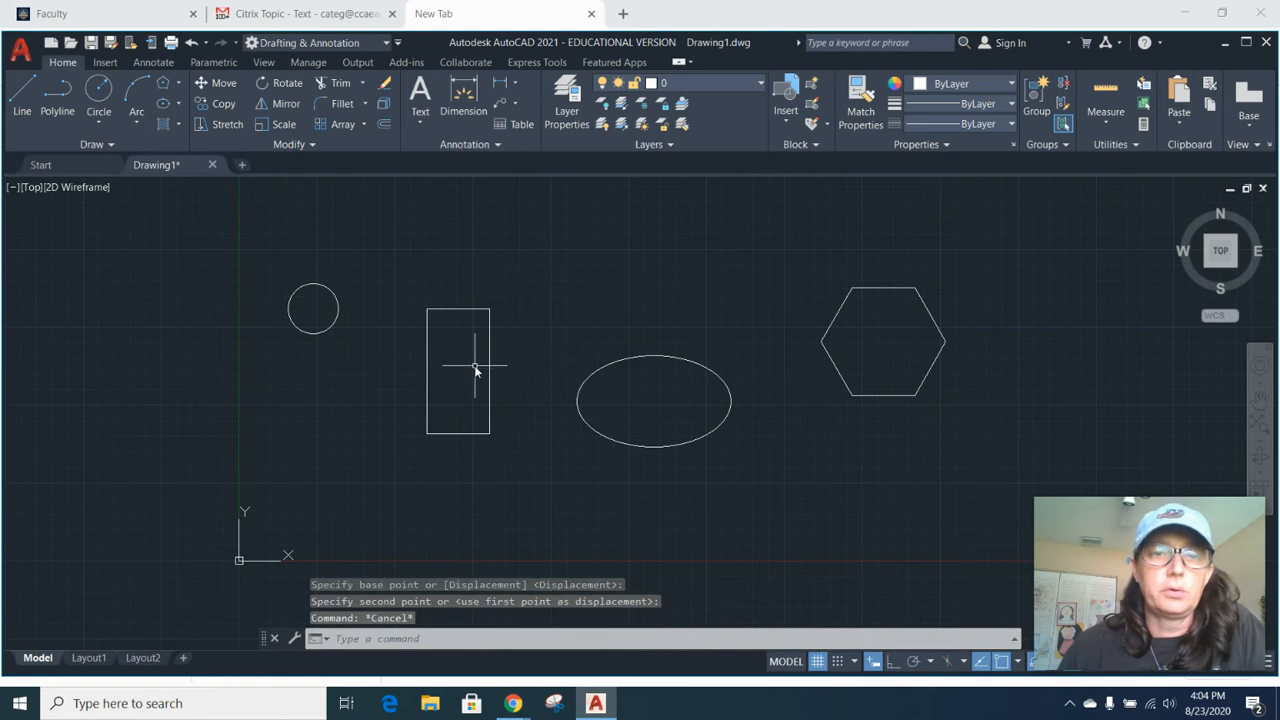
middle_drag(487, 358, 509, 380)
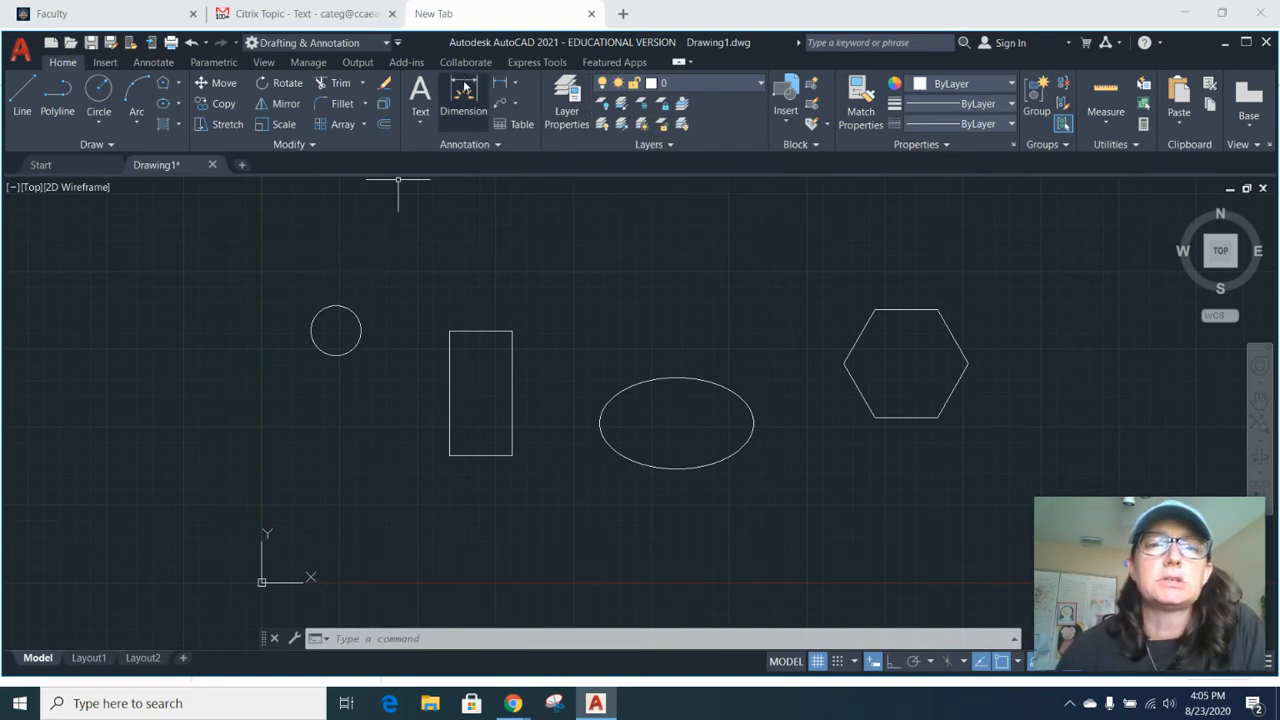
- Add a radius dimension to the circle, placing it outside the circle's upper-right edge, and check its text
click(514, 86)
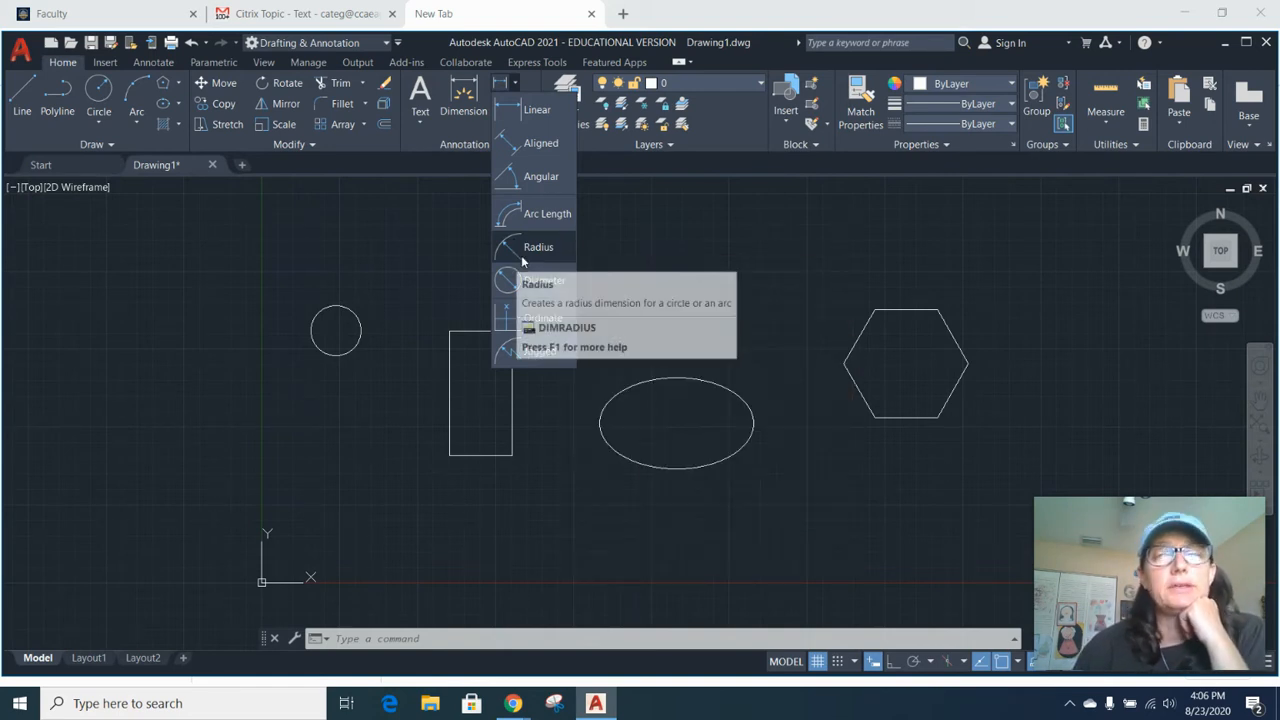
click(539, 246)
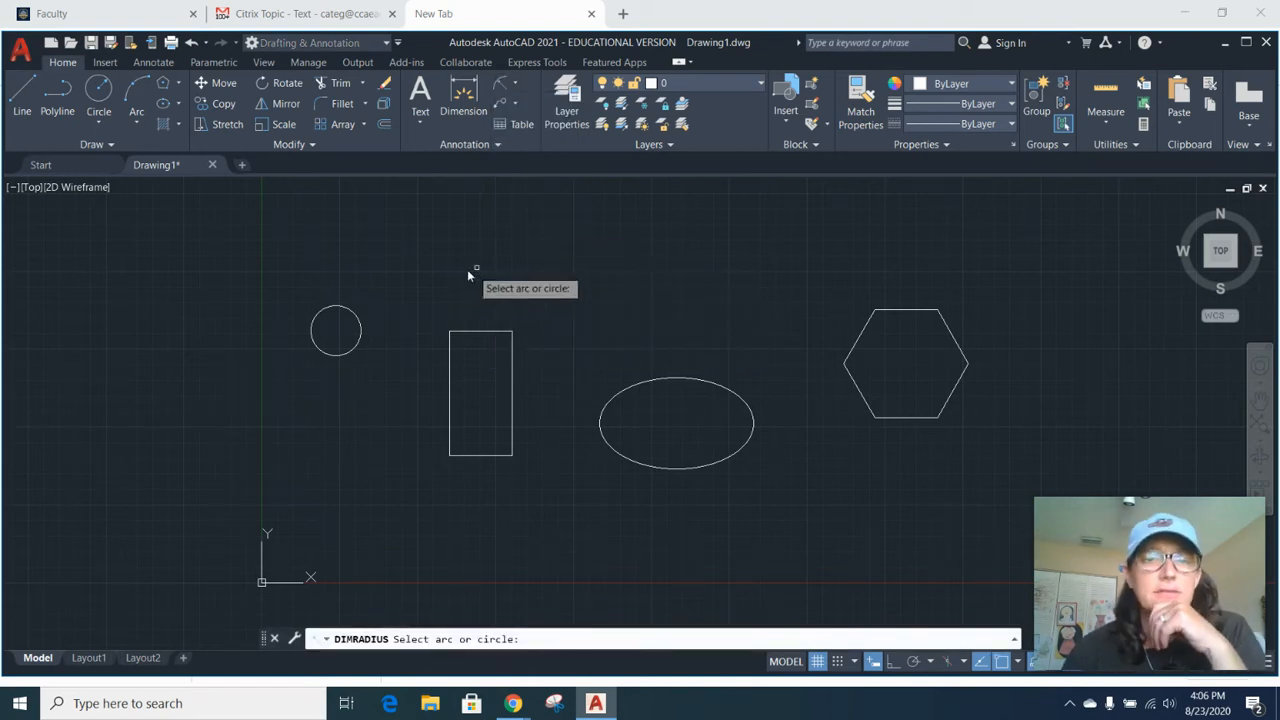
click(359, 345)
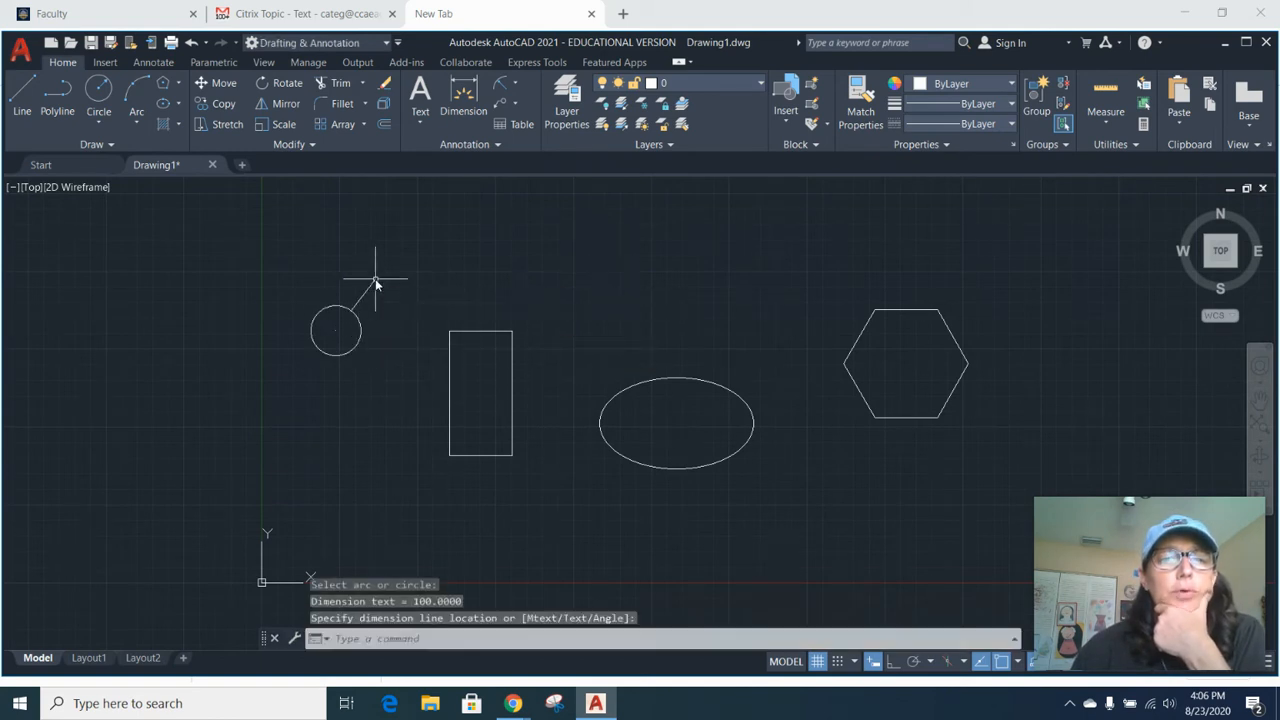
scroll(377, 305, up, 5)
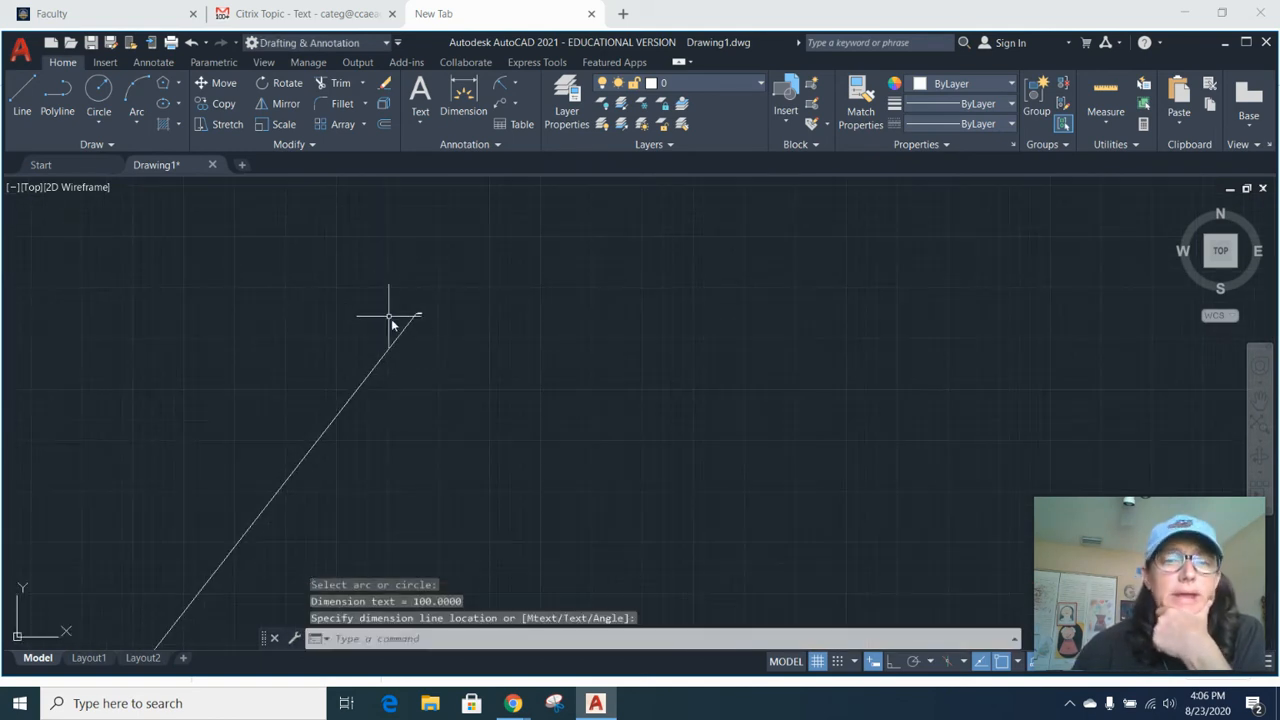
scroll(434, 292, up, 3)
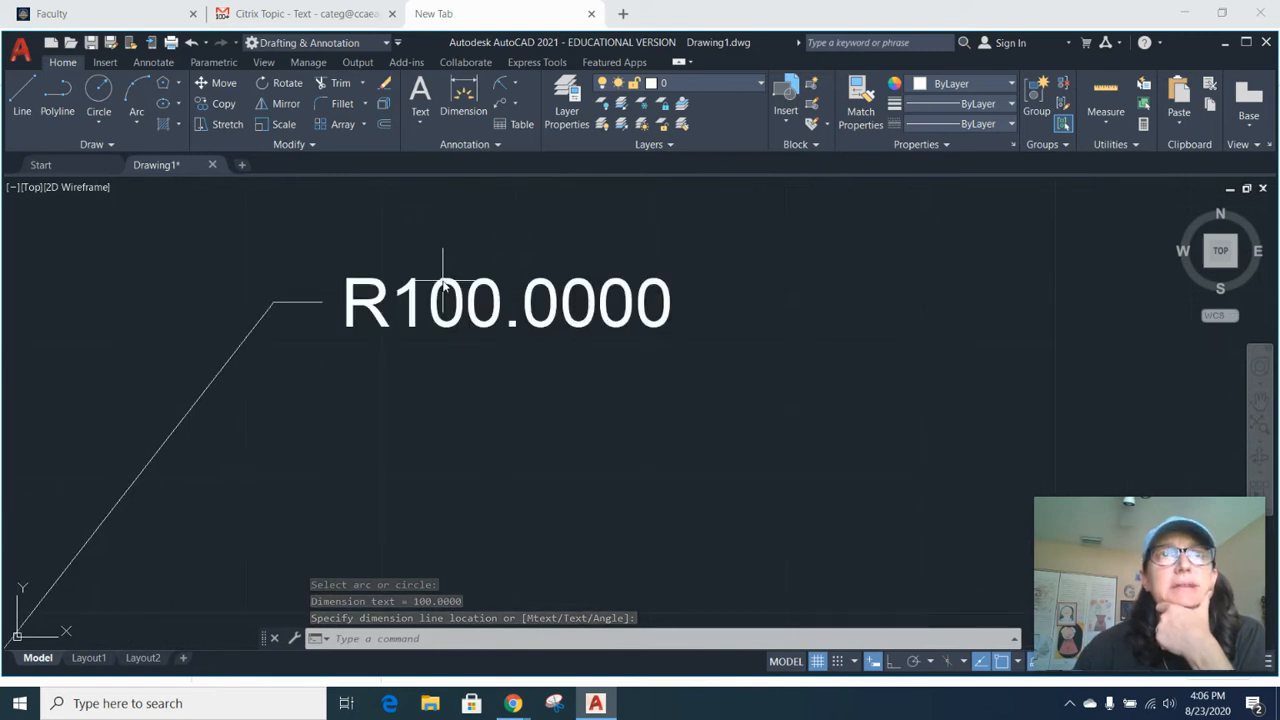
scroll(443, 285, down, 2)
key(Escape)
scroll(457, 329, down, 3)
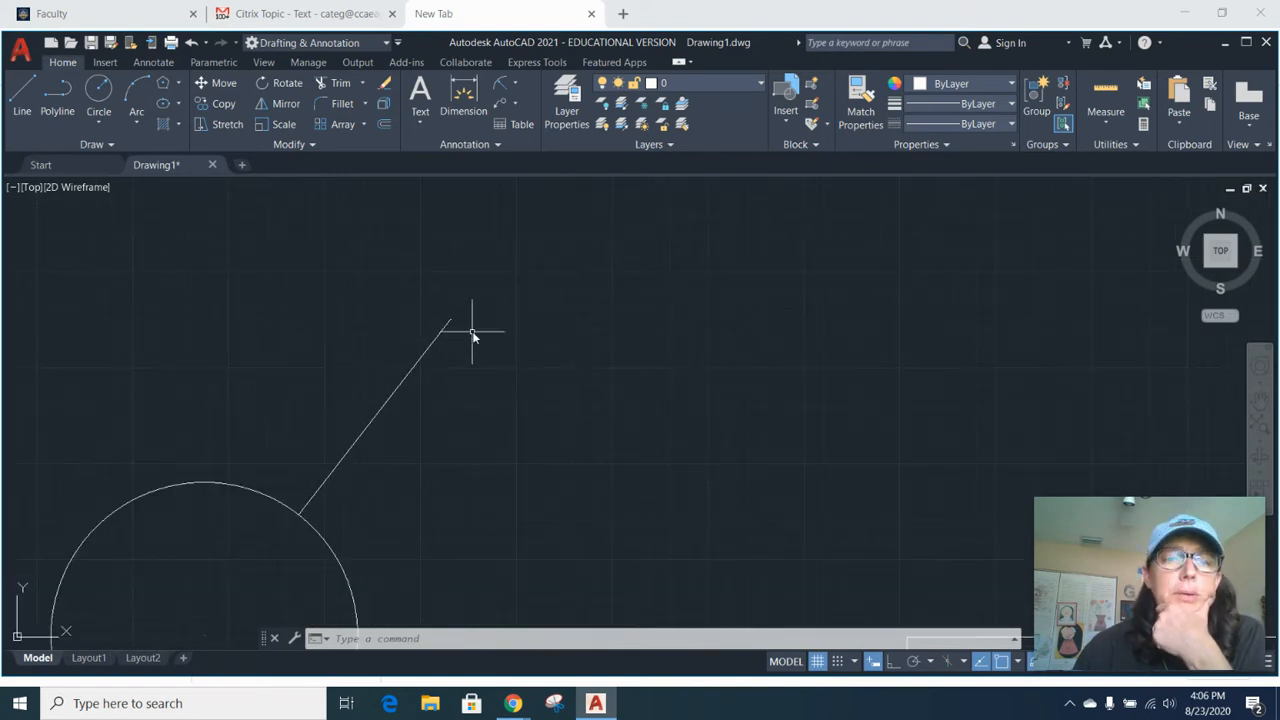
- Select the circle's radius dimension and open its properties at the Lines & Arrows settings
click(470, 330)
click(432, 272)
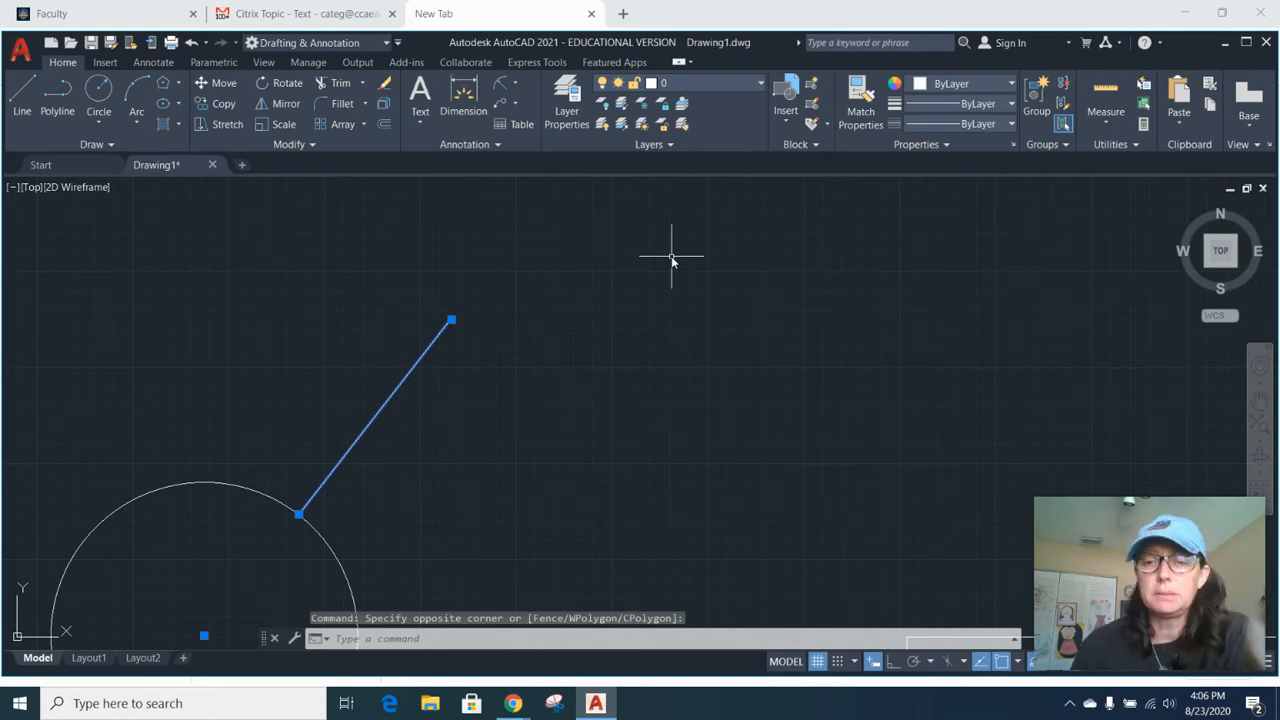
text(prope)
key(Return)
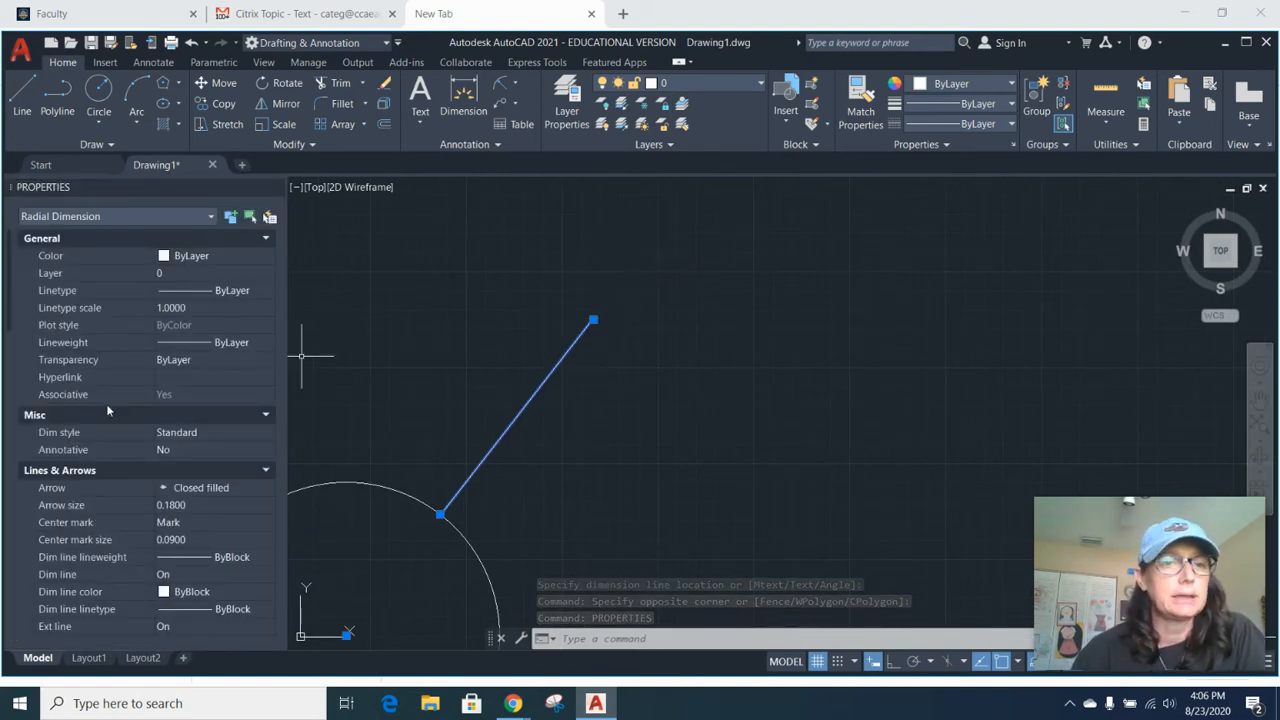
scroll(108, 410, down, 3)
scroll(90, 380, up, 2)
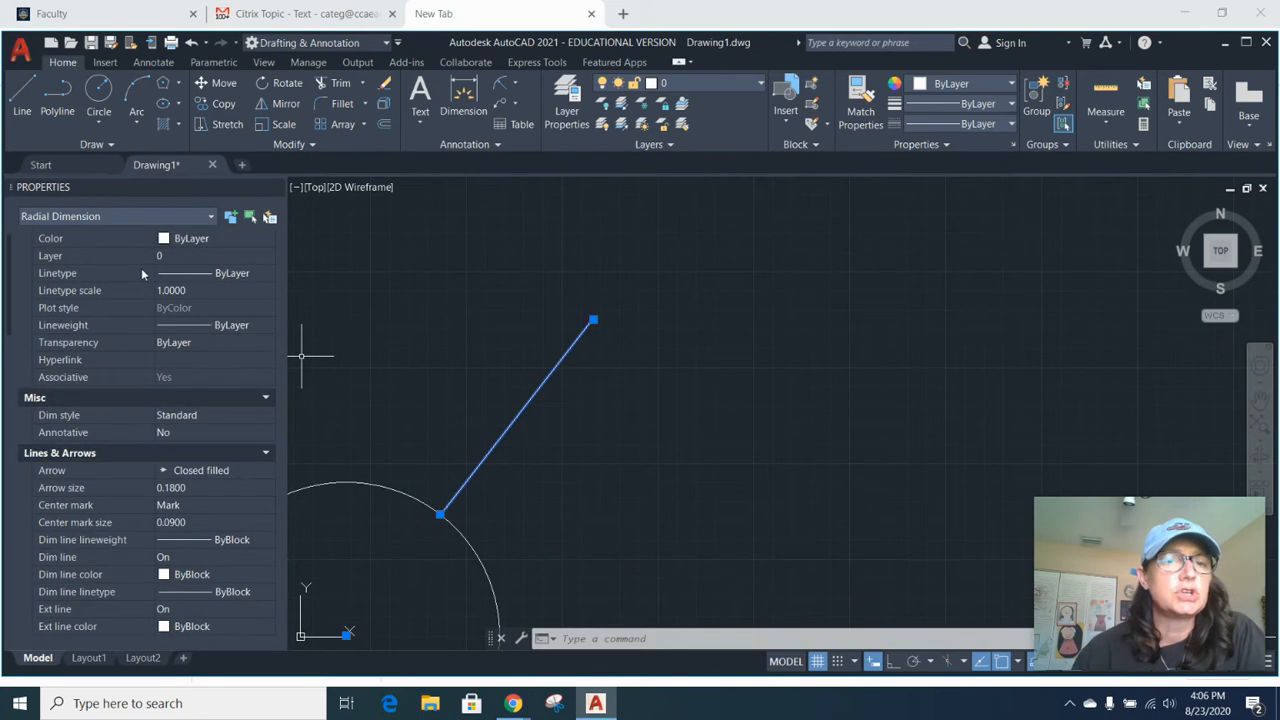
scroll(200, 485, down, 2)
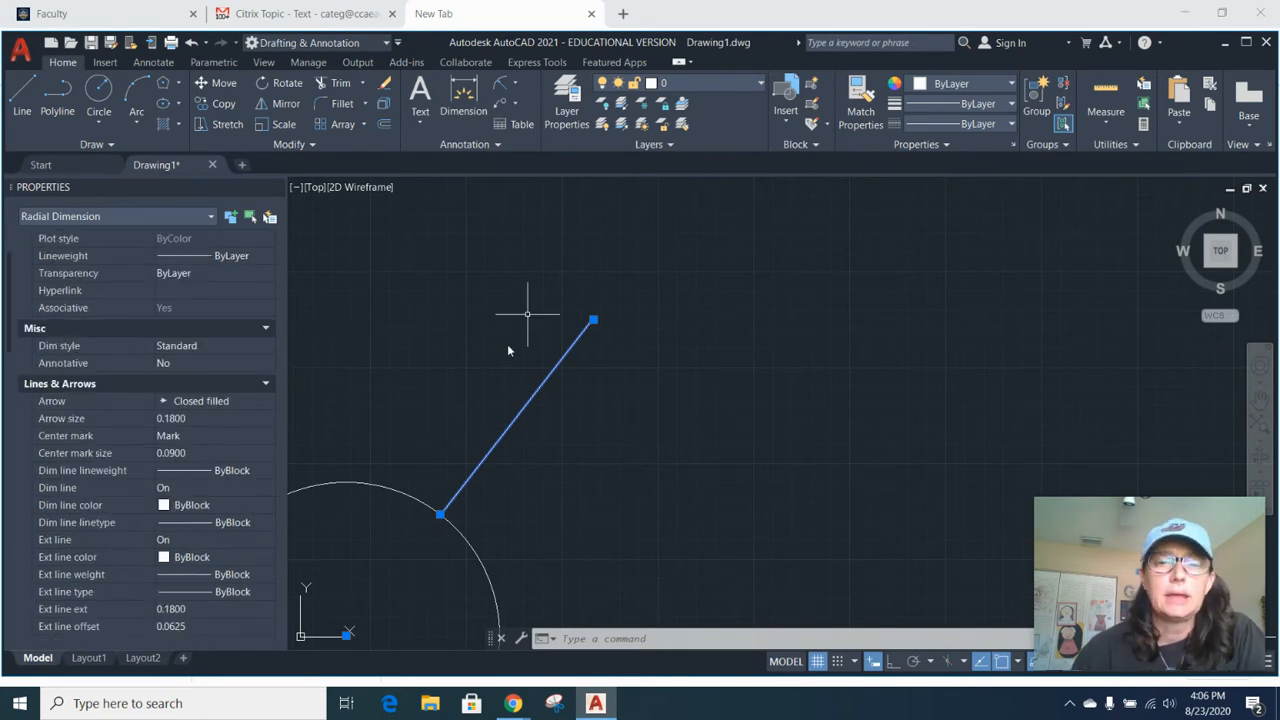
- Set the radius dimension's arrow size to 4 and check the arrowhead at the circle
click(191, 418)
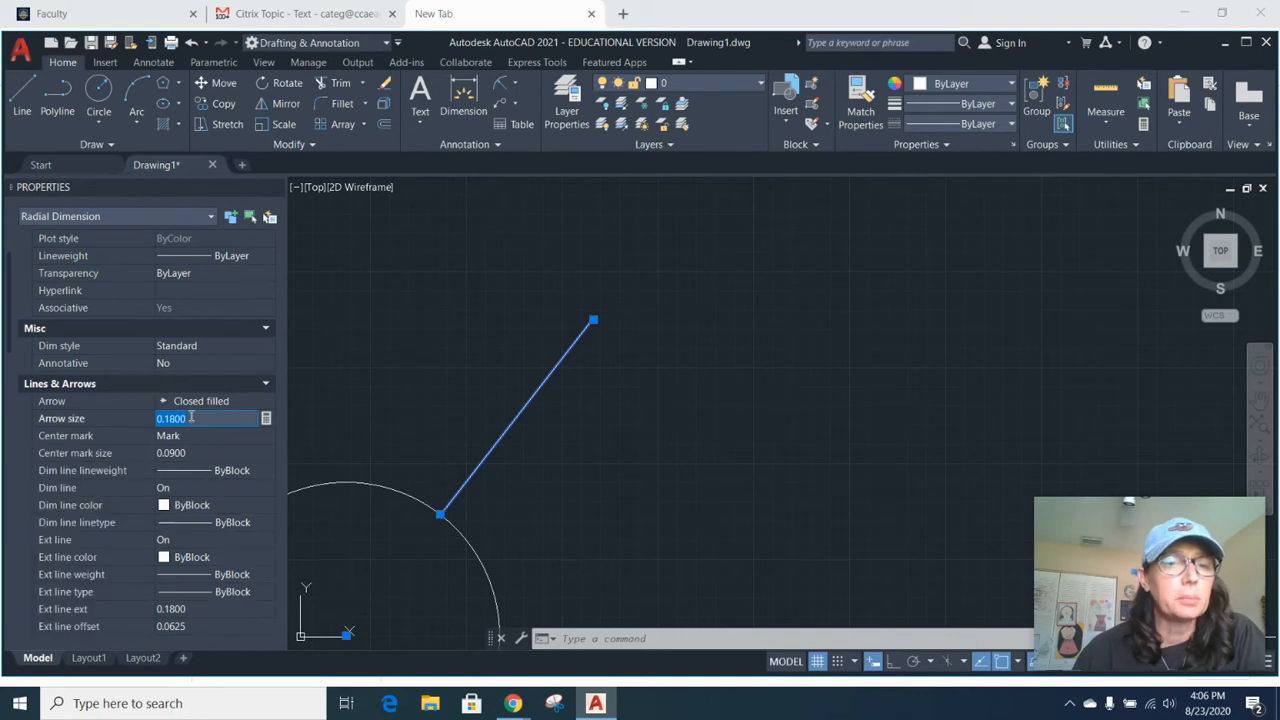
text(4)
key(Return)
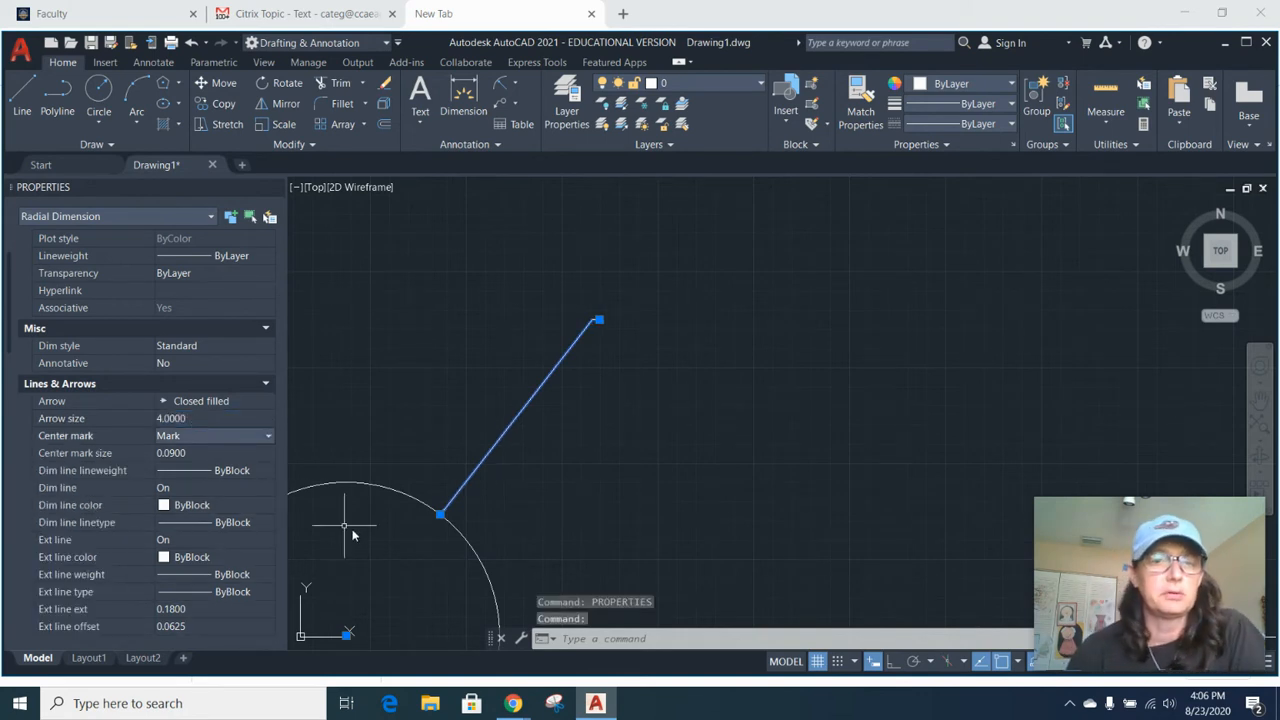
scroll(429, 525, up, 6)
scroll(643, 419, down, 10)
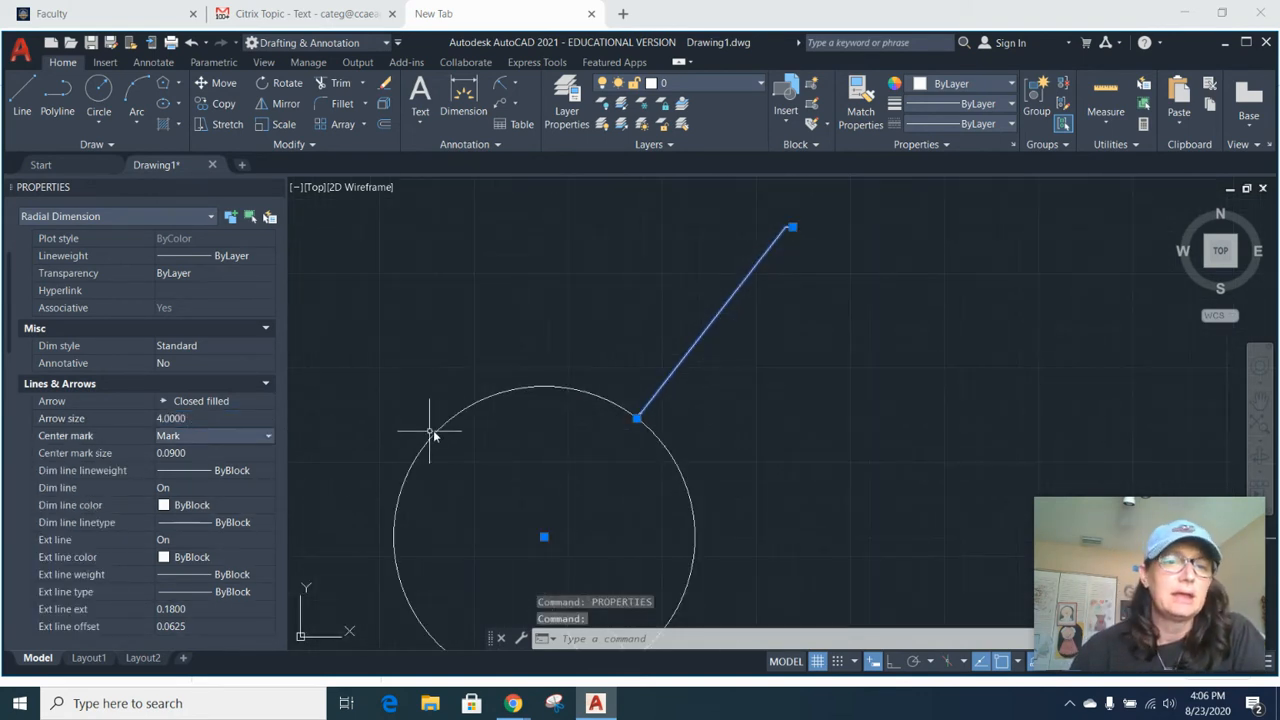
- Set the radius dimension's arrow size to 10 and check the arrowhead
click(194, 418)
text(10)
key(Return)
scroll(645, 410, up, 2)
scroll(648, 413, up, 2)
scroll(655, 417, down, 5)
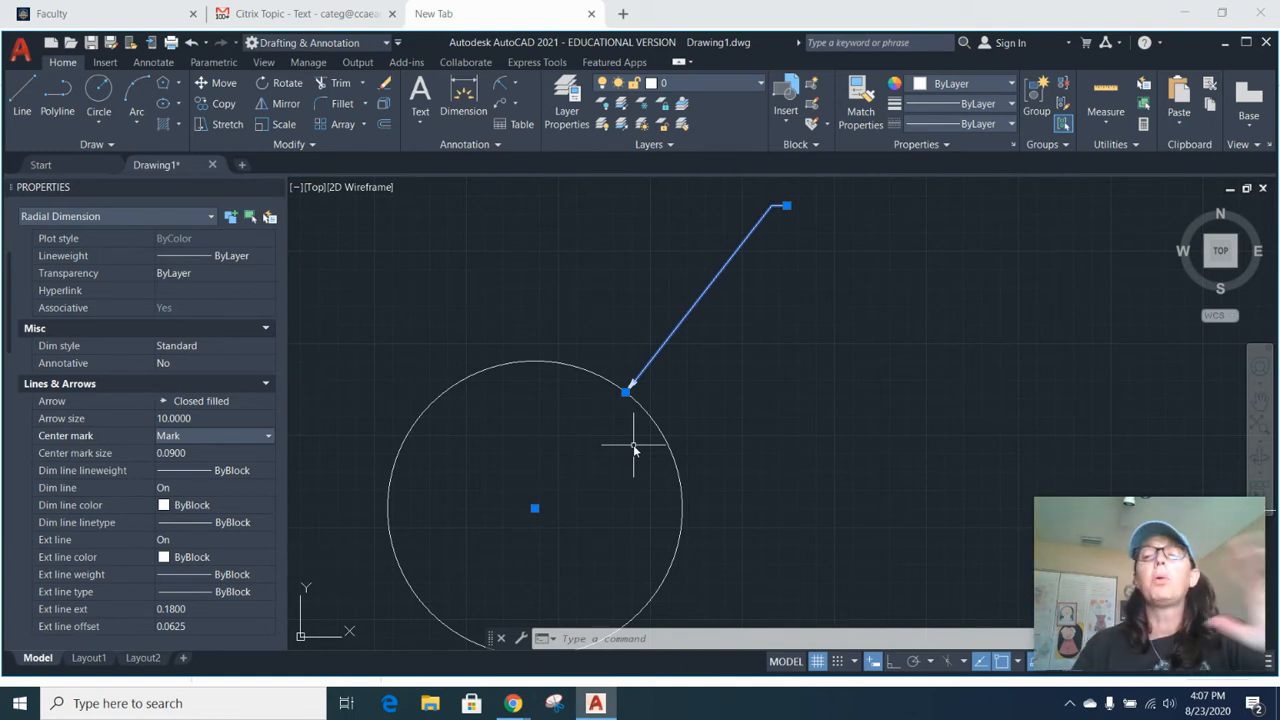
- Try the Line option for the radius dimension's center mark and return it to Mark
double_click(166, 441)
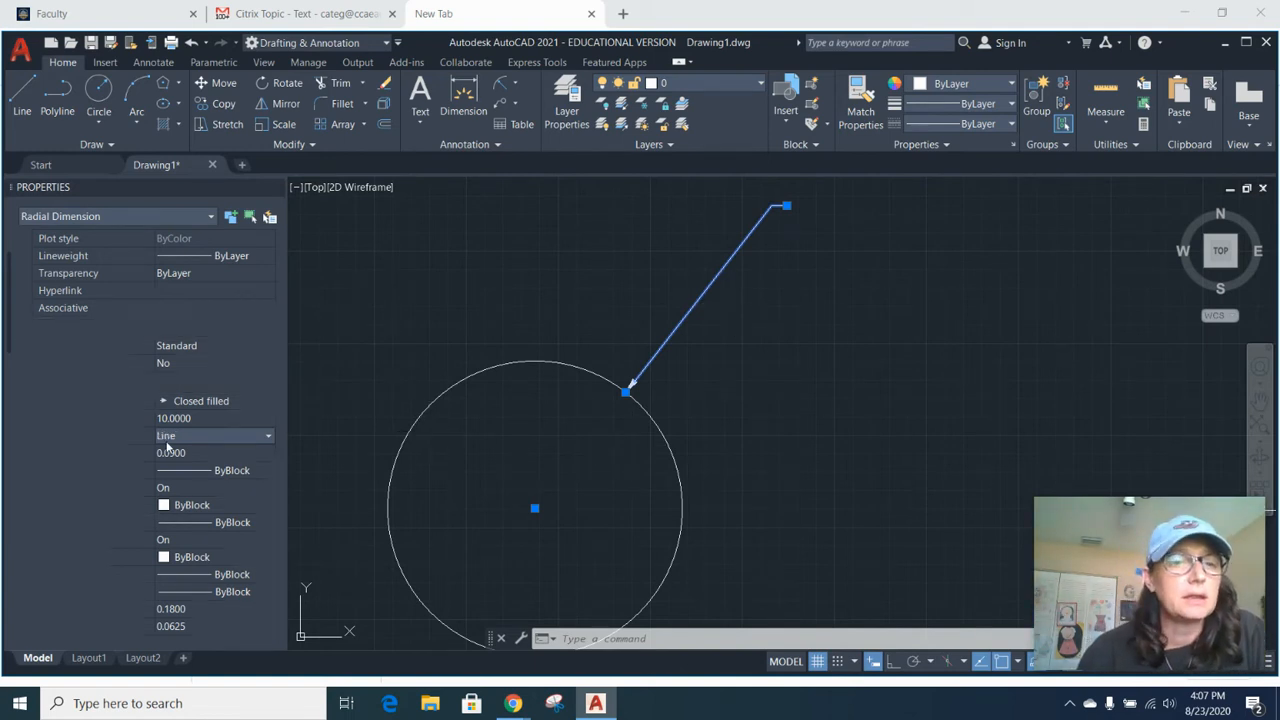
double_click(168, 441)
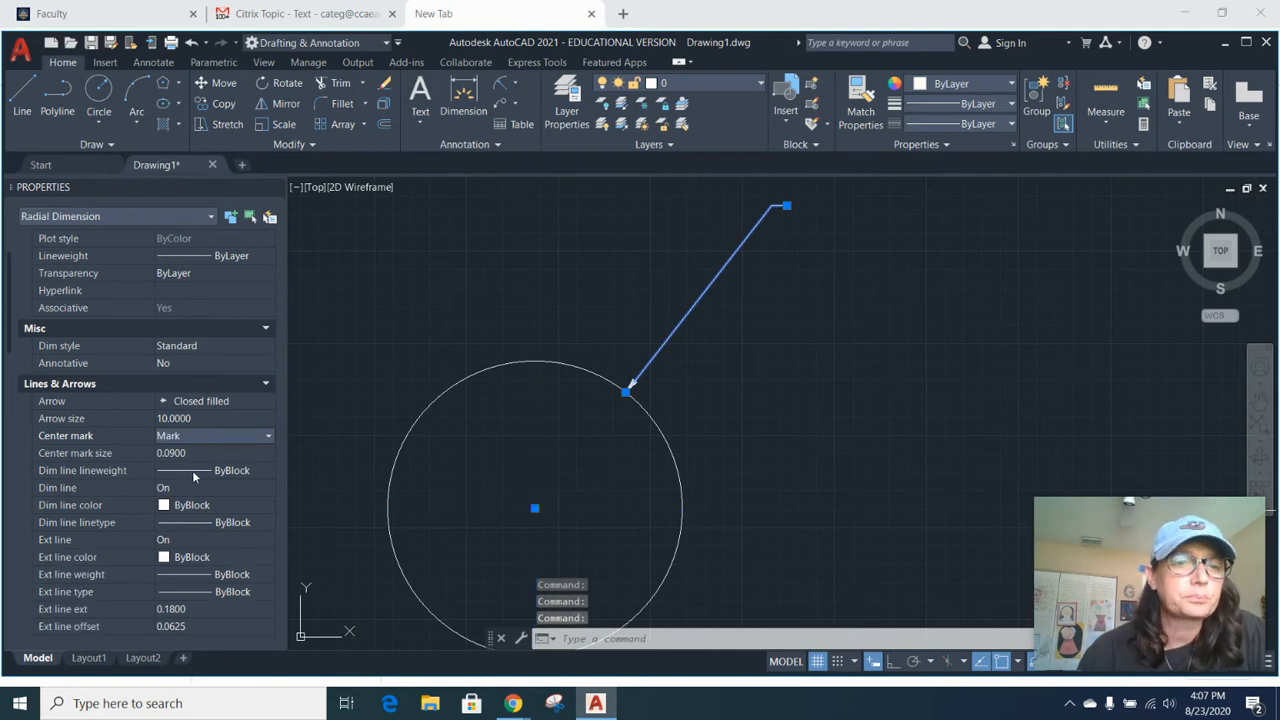
click(209, 455)
- Set the radius dimension's text height to 10 and deselect the dimension
scroll(230, 529, down, 3)
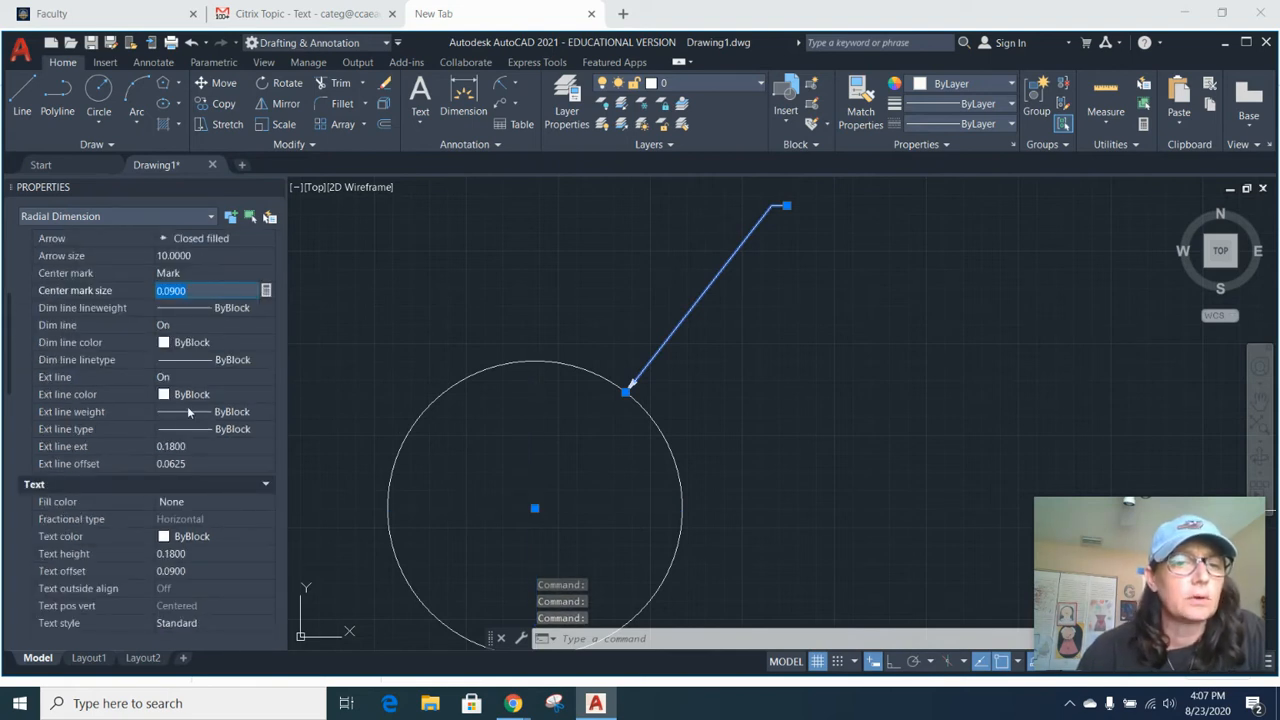
scroll(209, 522, down, 1)
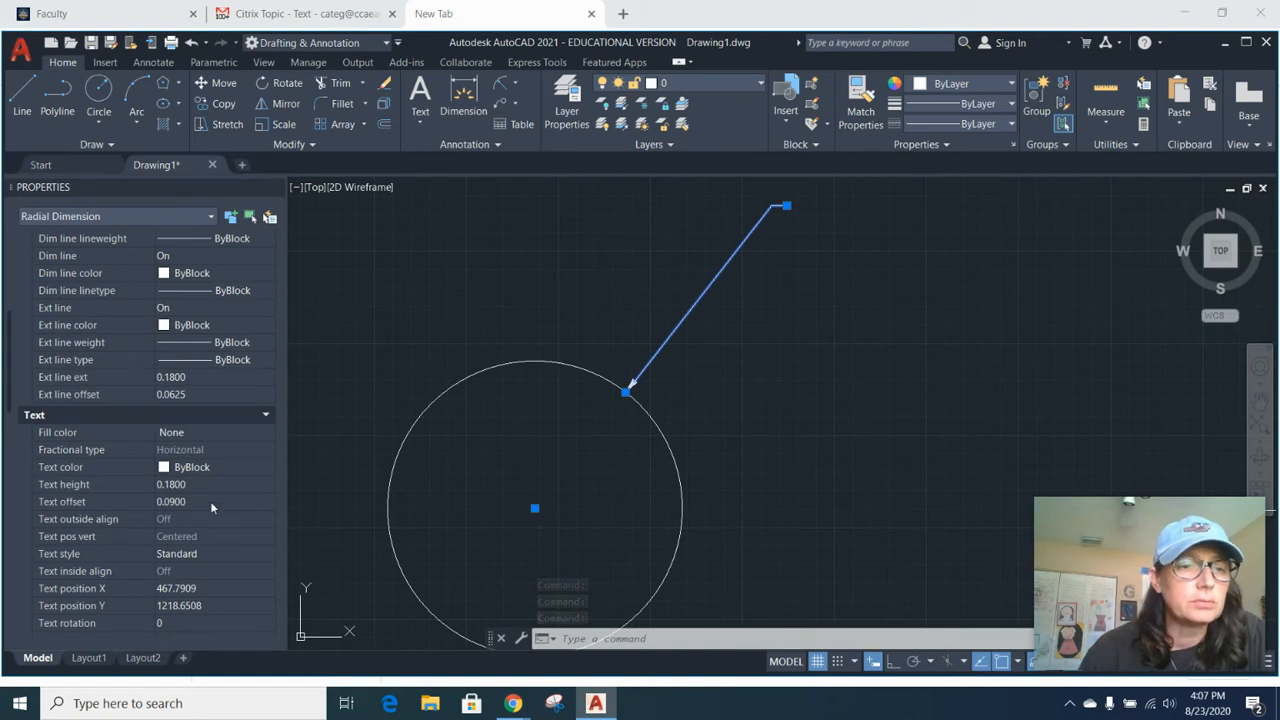
click(197, 484)
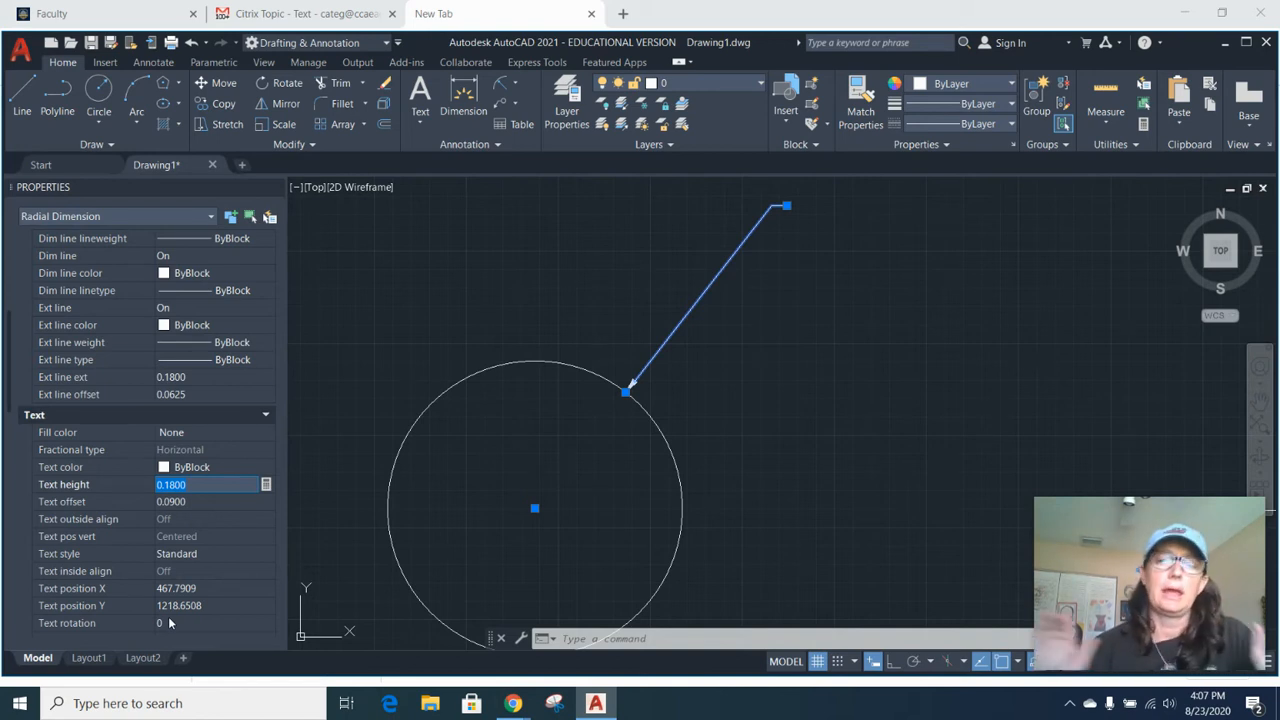
text(1)
key(Tab)
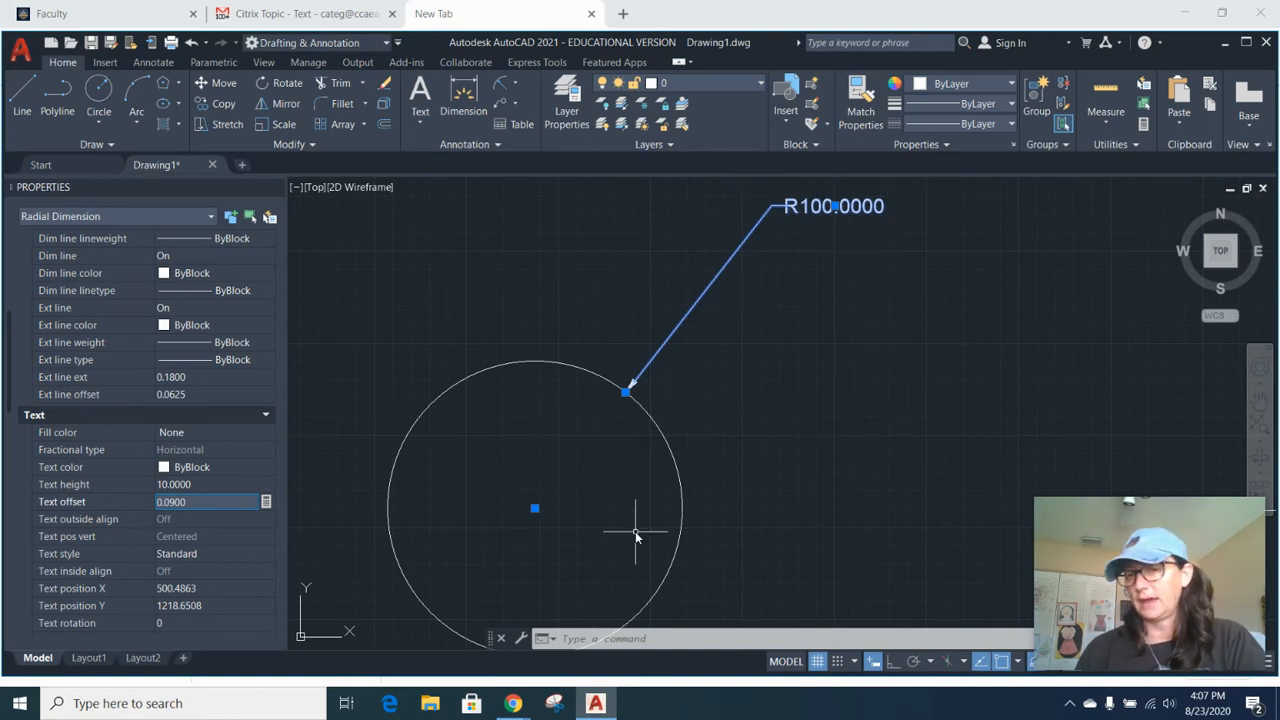
key(Escape)
key(Escape)
scroll(830, 321, down, 2)
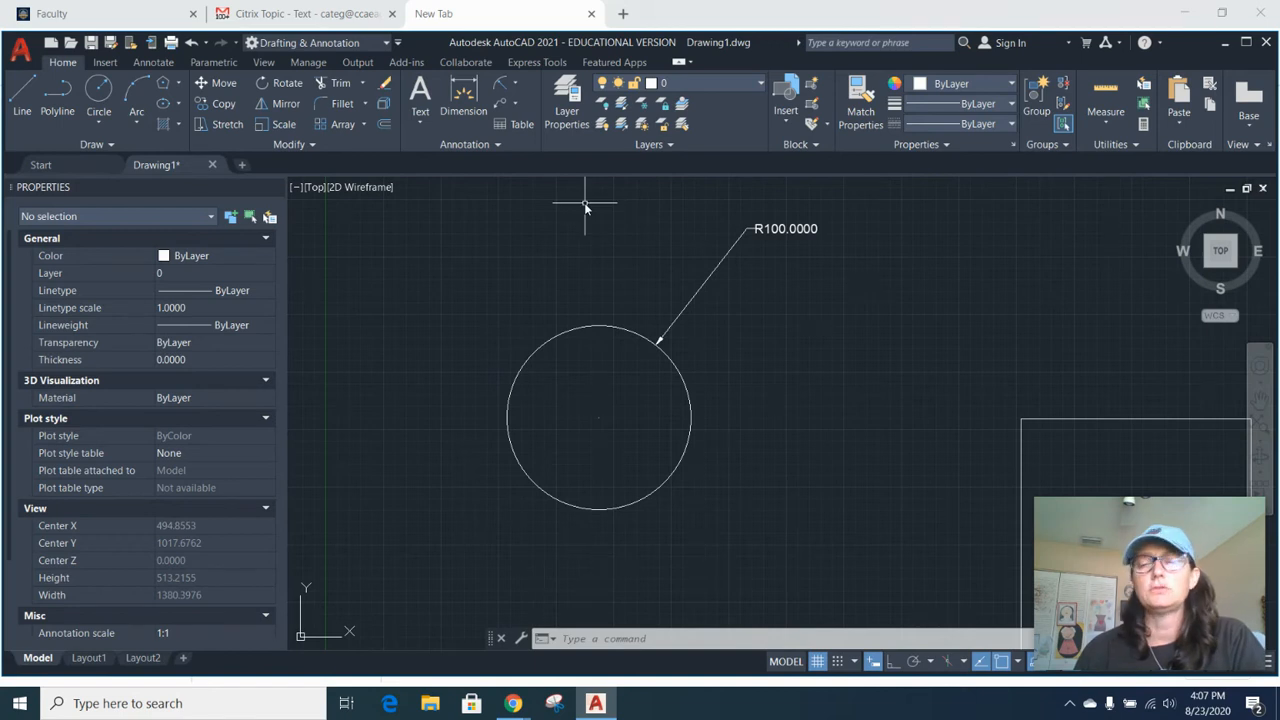
- Add a diameter dimension to the circle, placing it outside the circle's lower-right edge
click(514, 84)
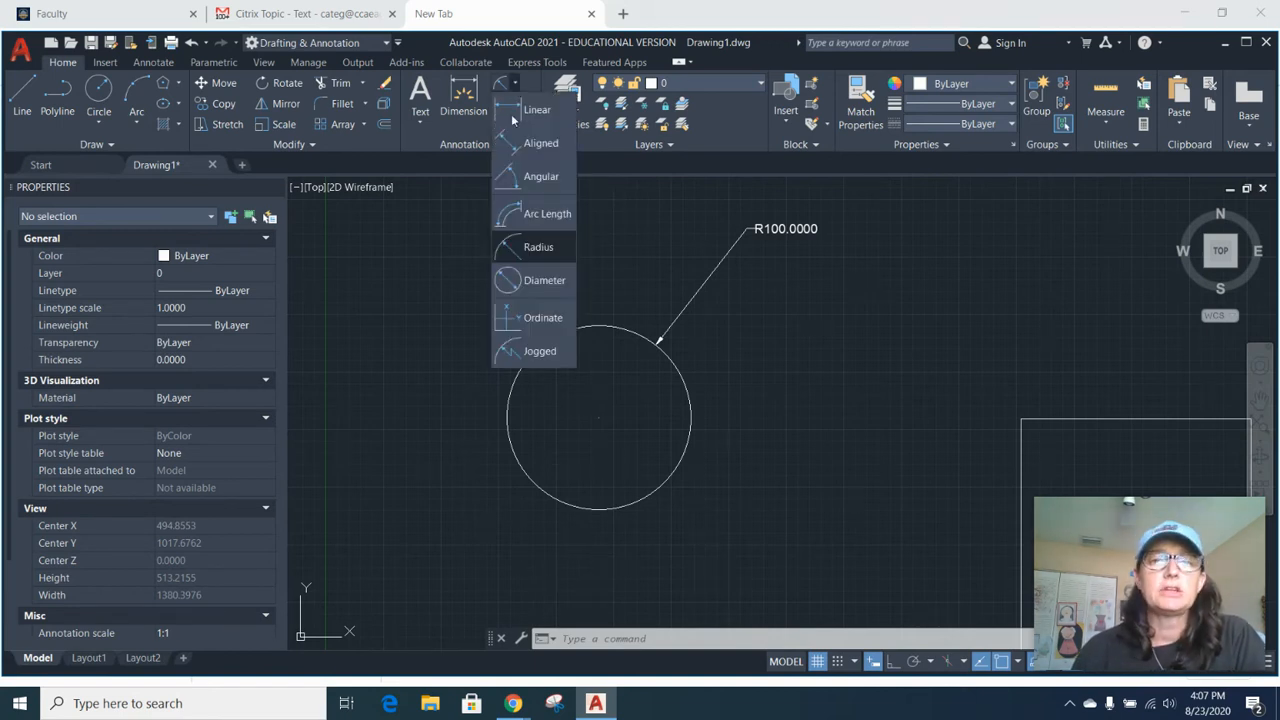
click(544, 280)
click(565, 336)
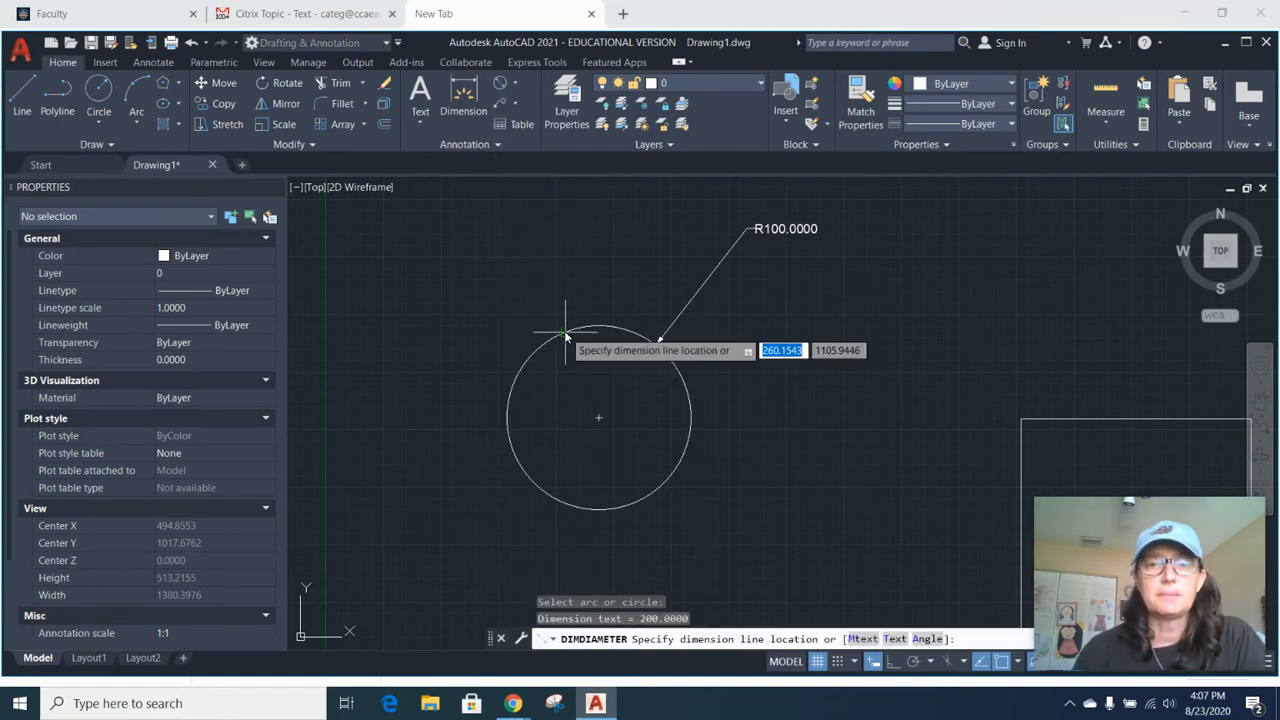
middle_drag(512, 528, 510, 368)
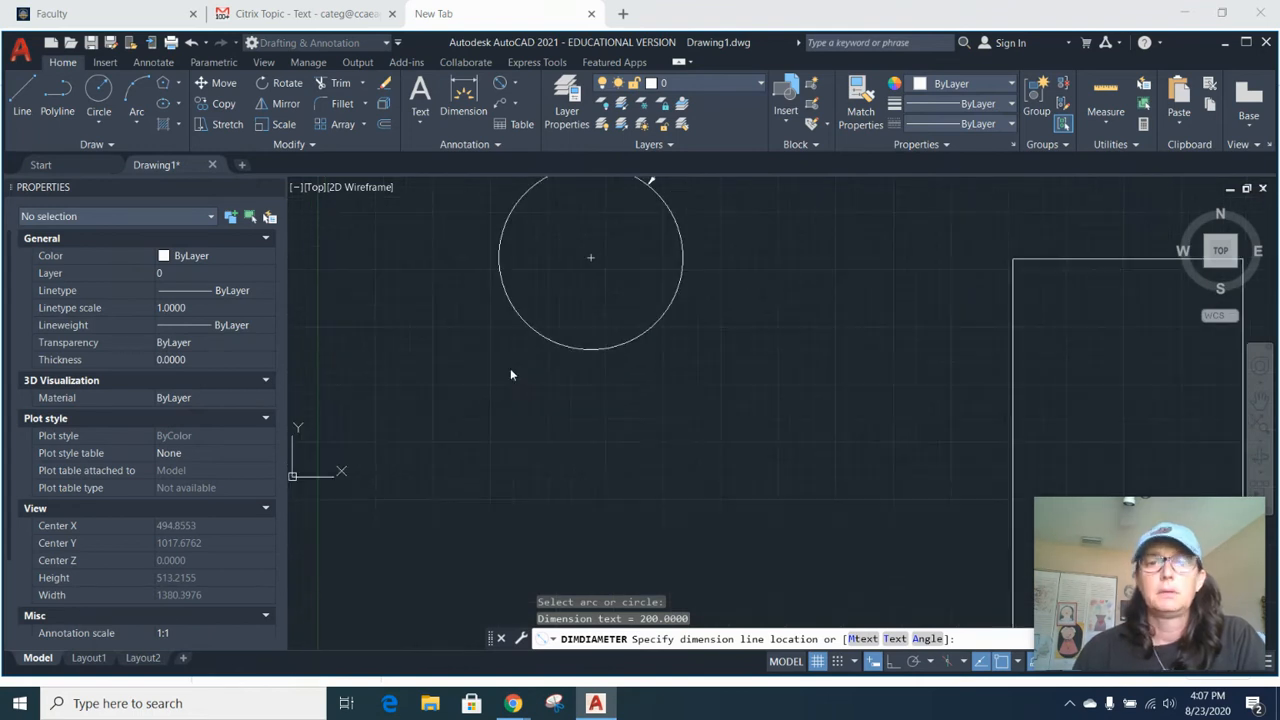
click(712, 342)
- Examine the diameter dimension's text at close range to judge its size
scroll(737, 350, up, 1)
scroll(737, 350, down, 1)
scroll(728, 347, up, 4)
middle_drag(728, 347, 641, 307)
scroll(641, 307, up, 6)
scroll(361, 257, up, 2)
middle_drag(361, 257, 470, 357)
scroll(459, 276, up, 2)
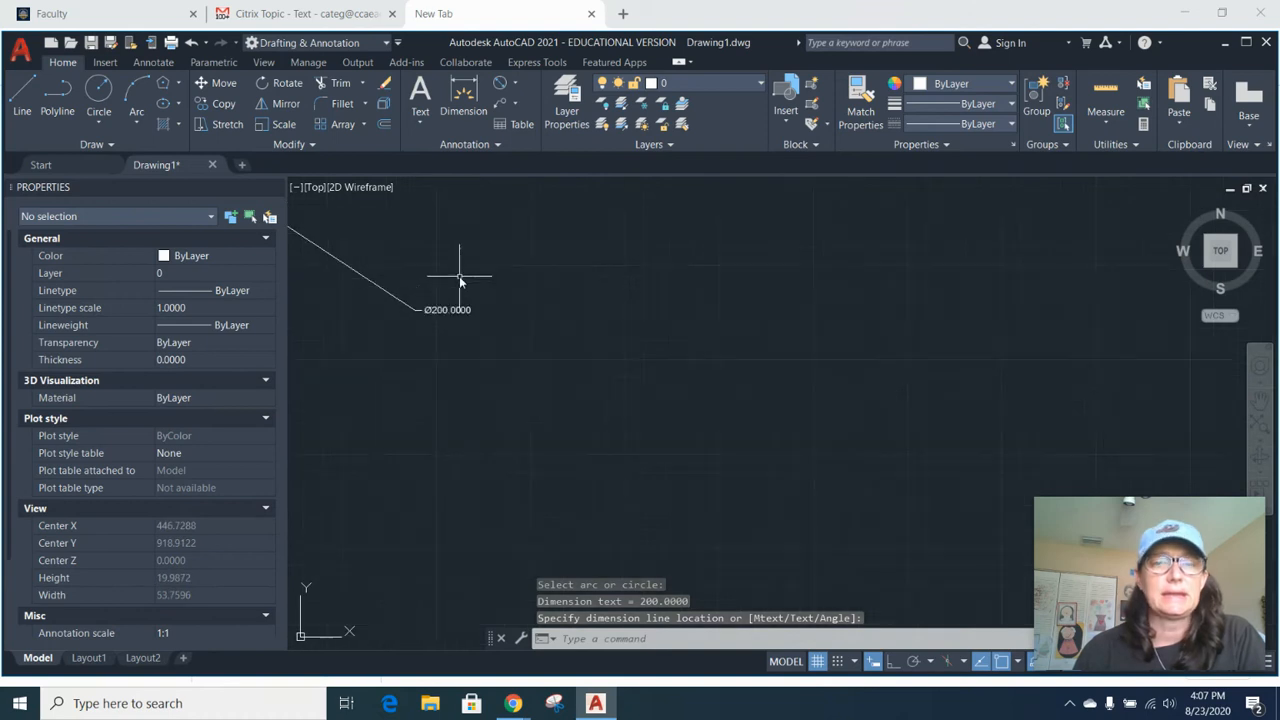
scroll(459, 276, up, 4)
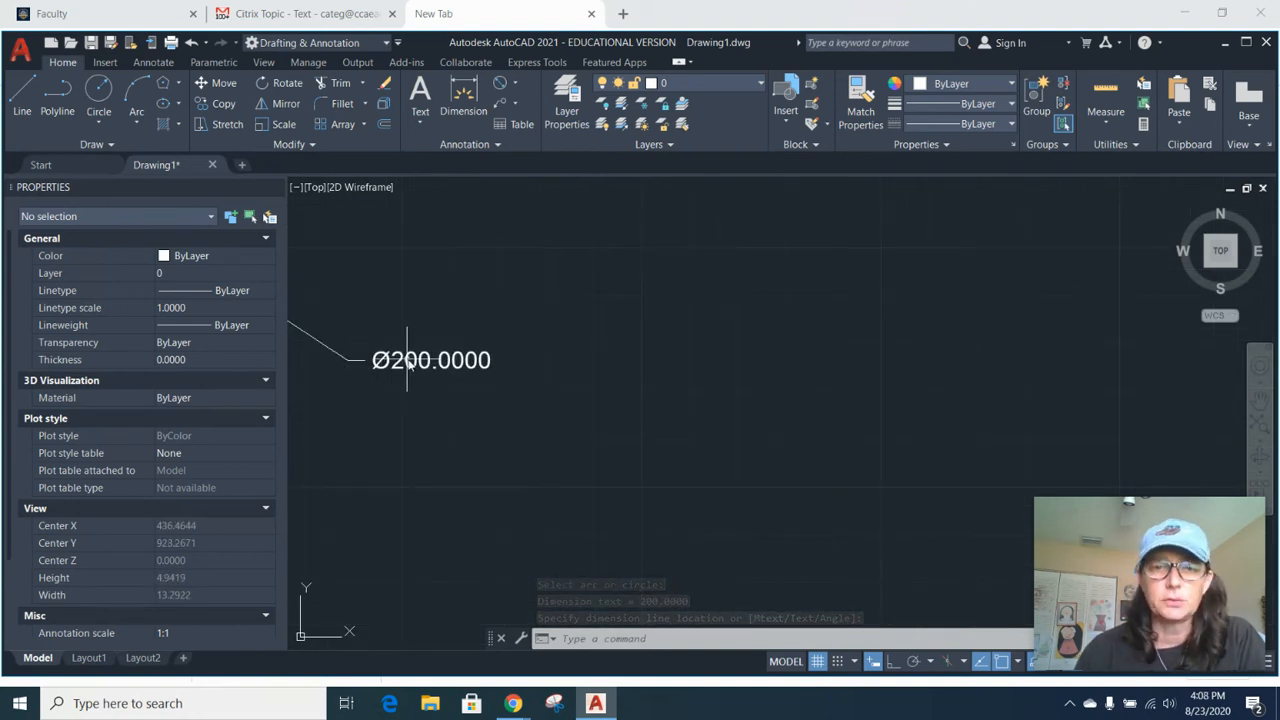
- Match the circle's diameter dimension to the properties of its radius dimension
scroll(396, 366, down, 8)
scroll(396, 370, down, 10)
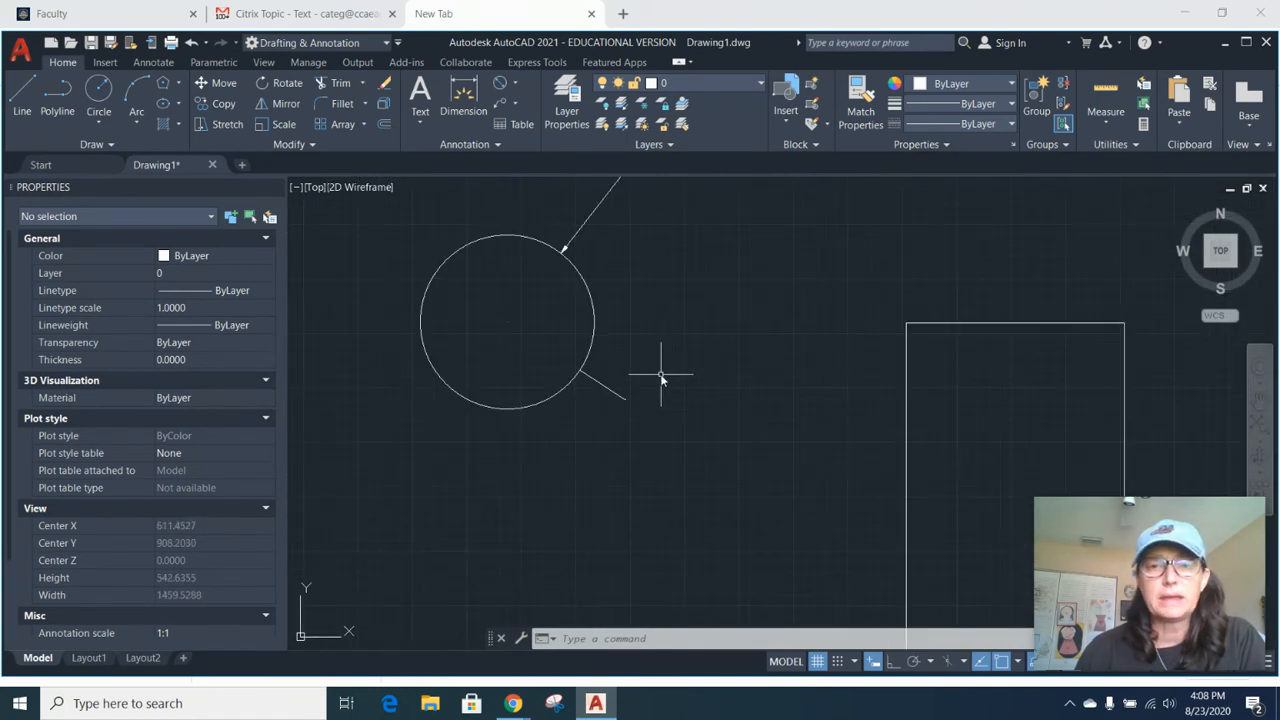
middle_drag(660, 366, 639, 428)
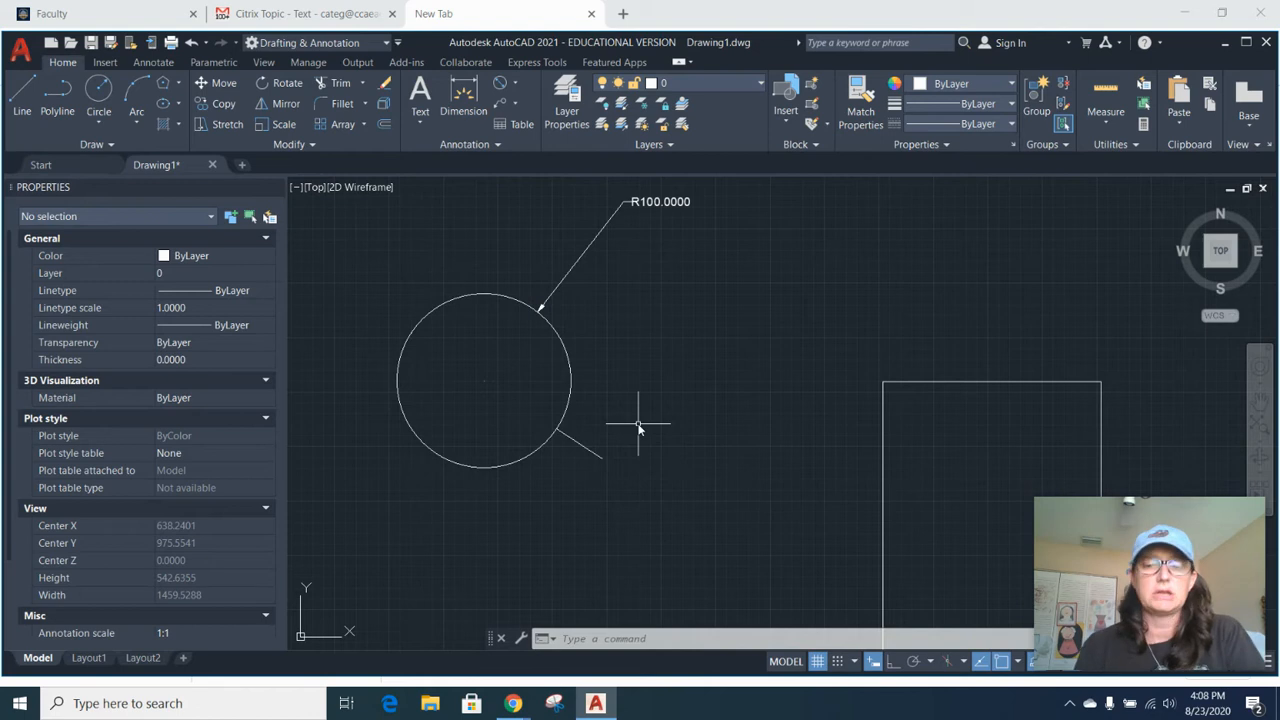
text(MA)
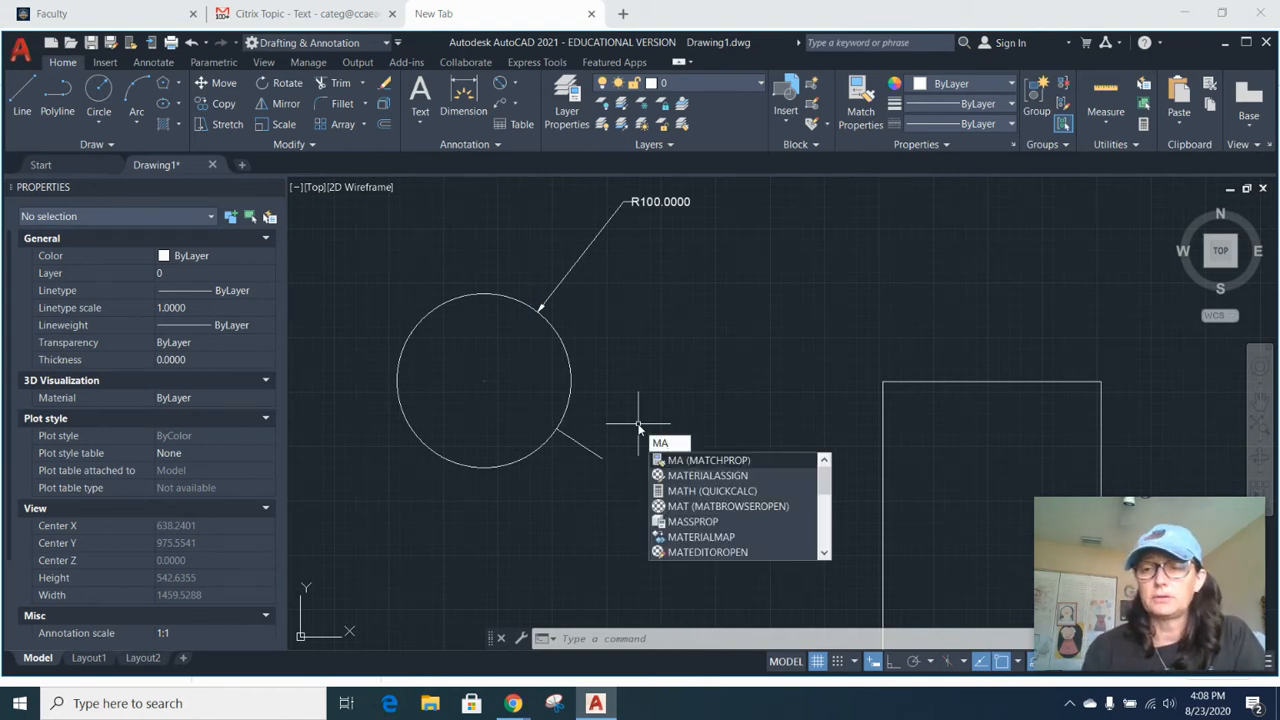
key(Return)
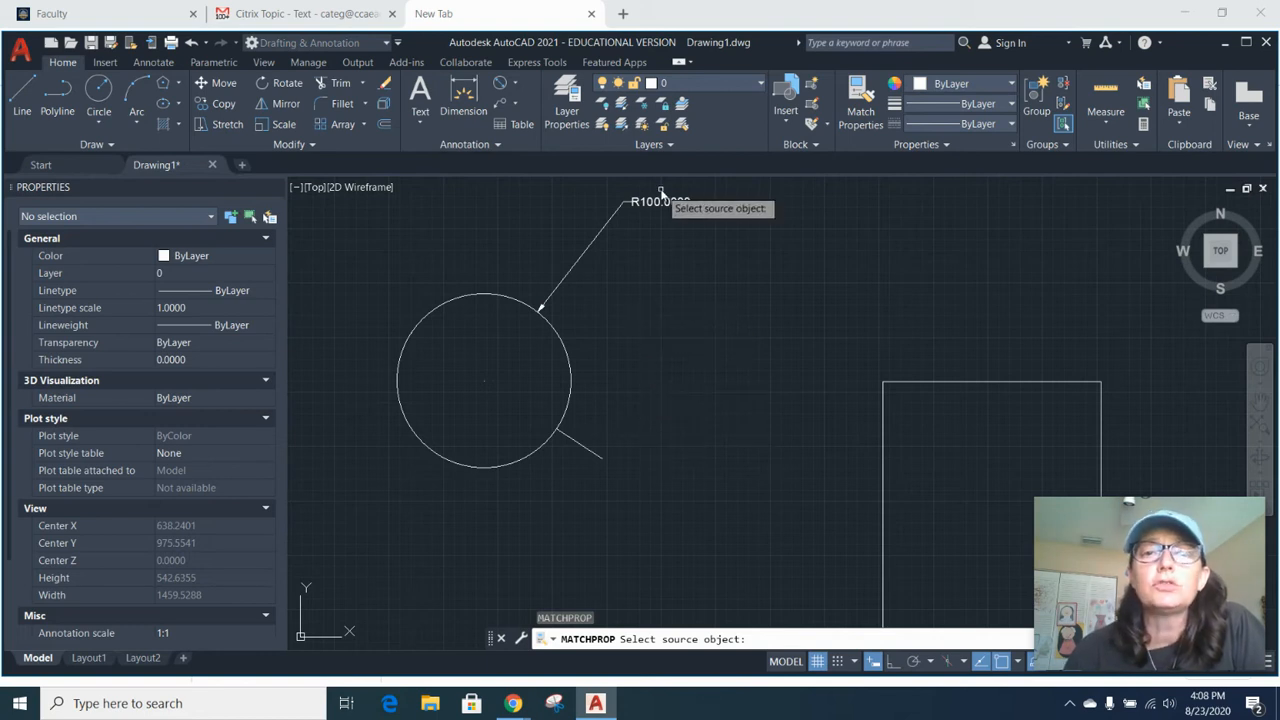
click(660, 202)
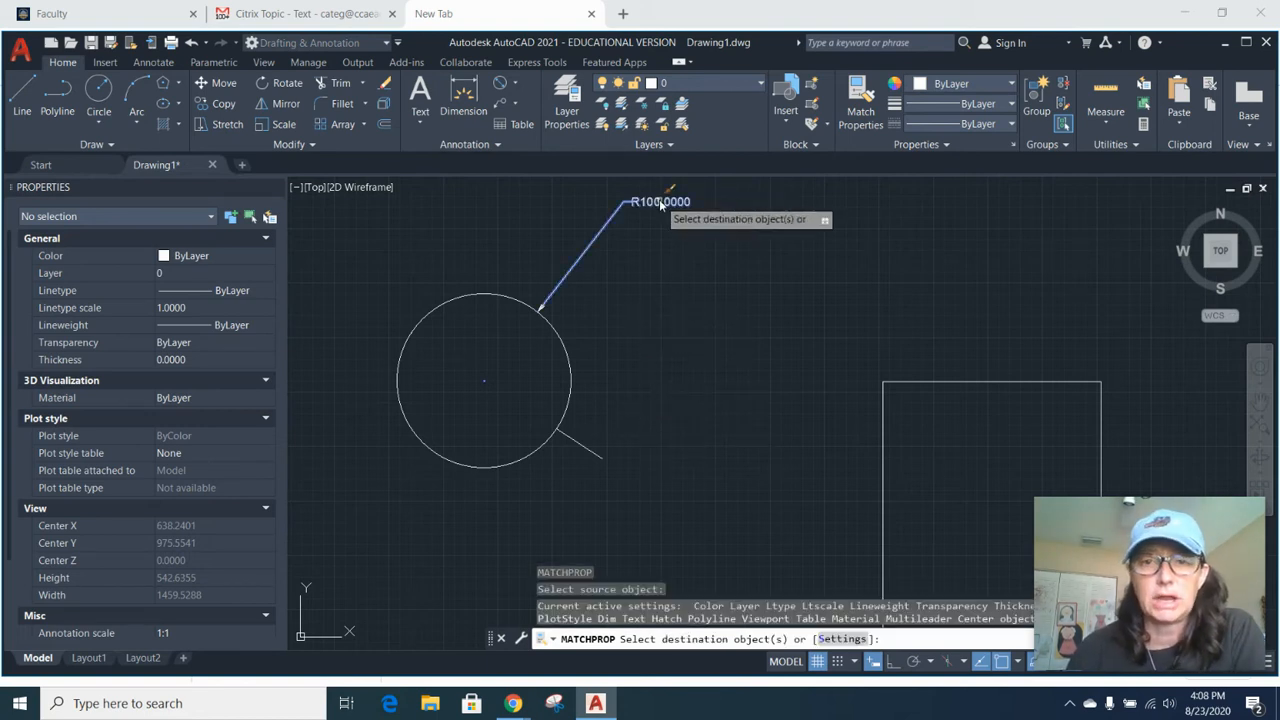
click(594, 451)
key(Escape)
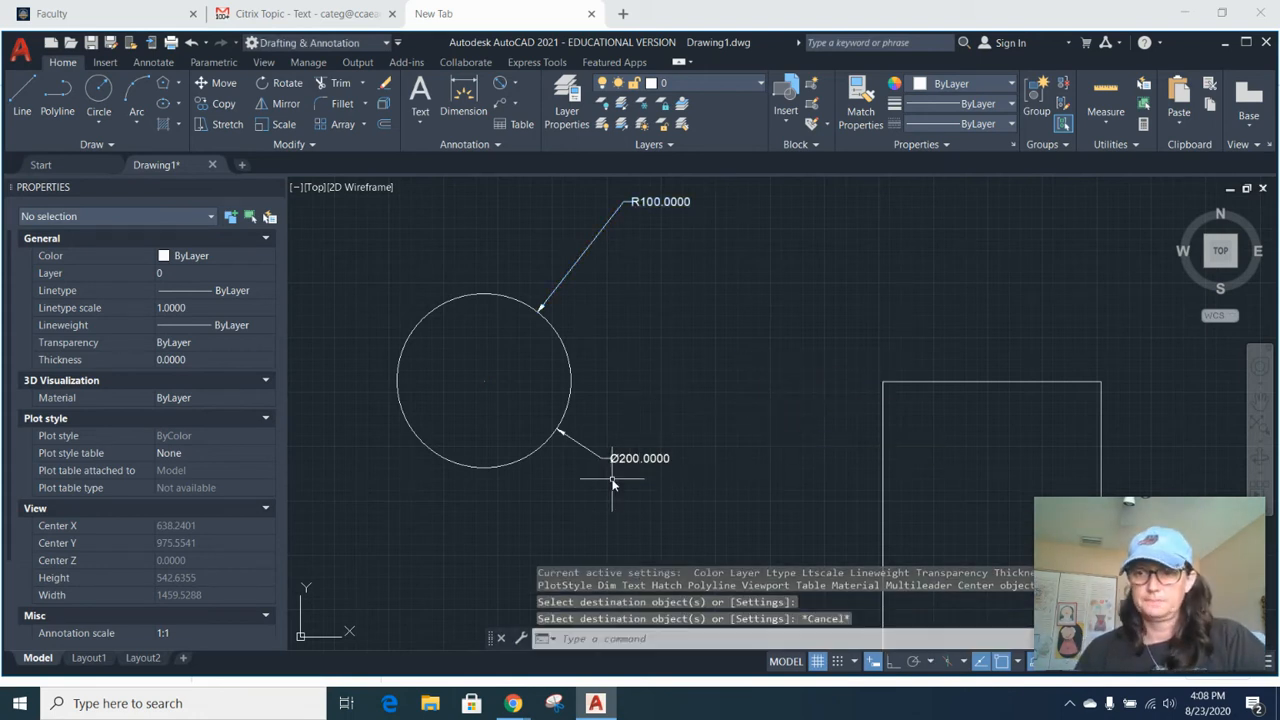
- Create a new layer named Shapes and give it the red index color 10
scroll(649, 434, down, 1)
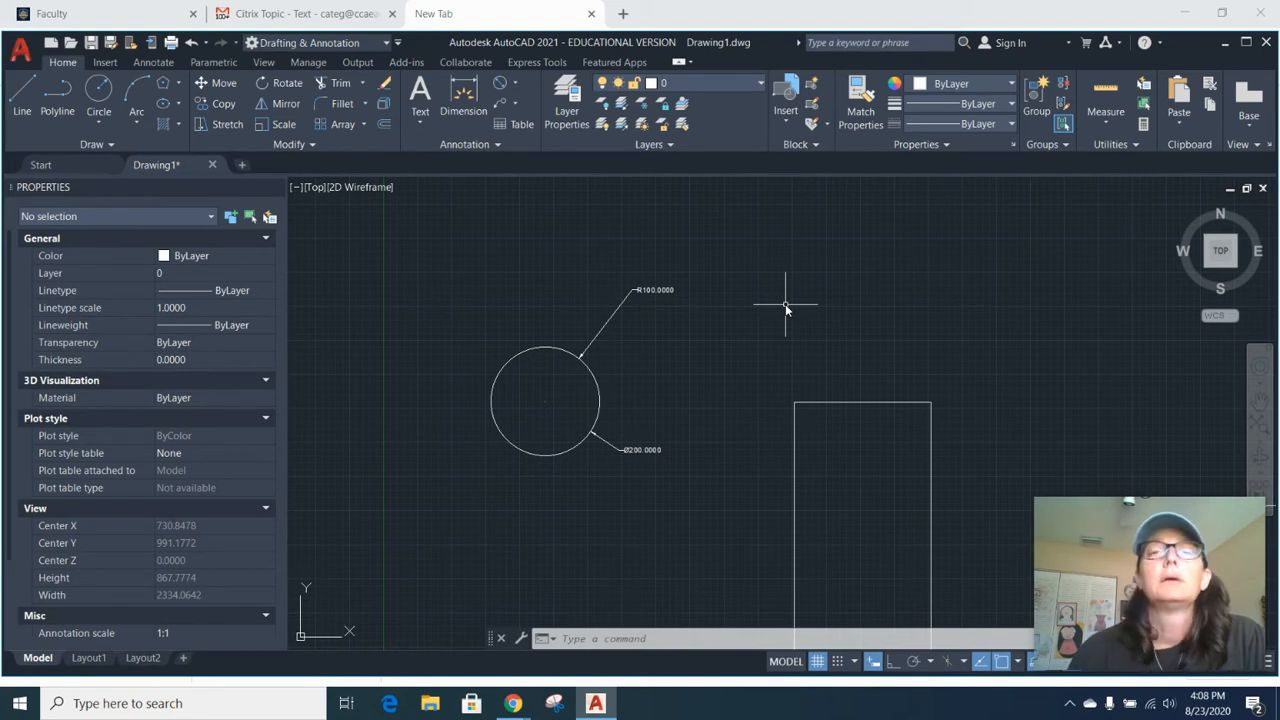
click(569, 96)
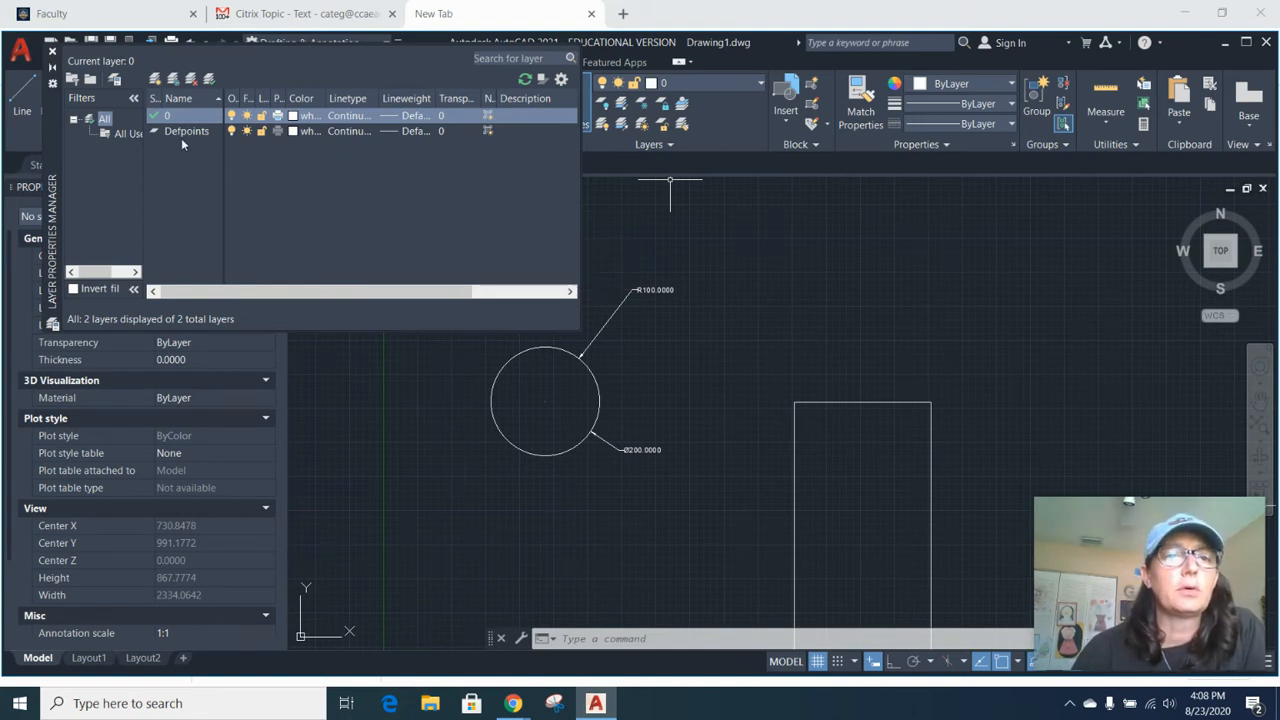
click(155, 79)
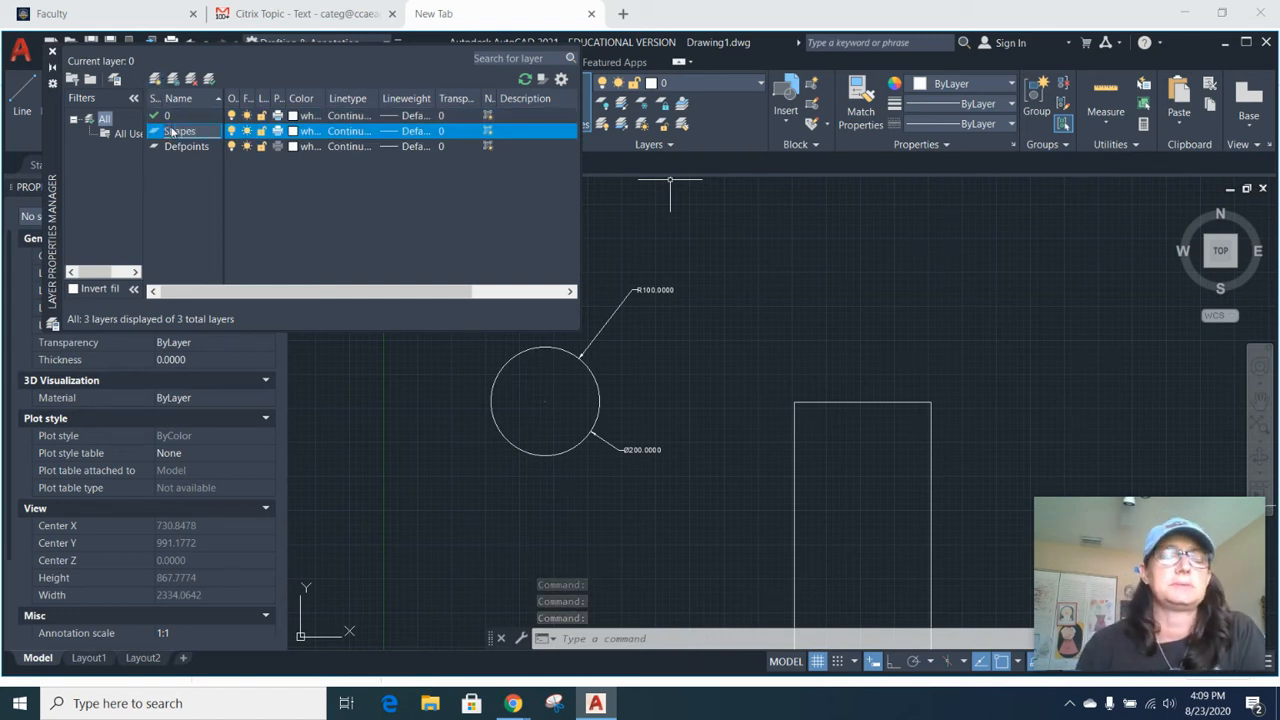
click(309, 131)
click(497, 292)
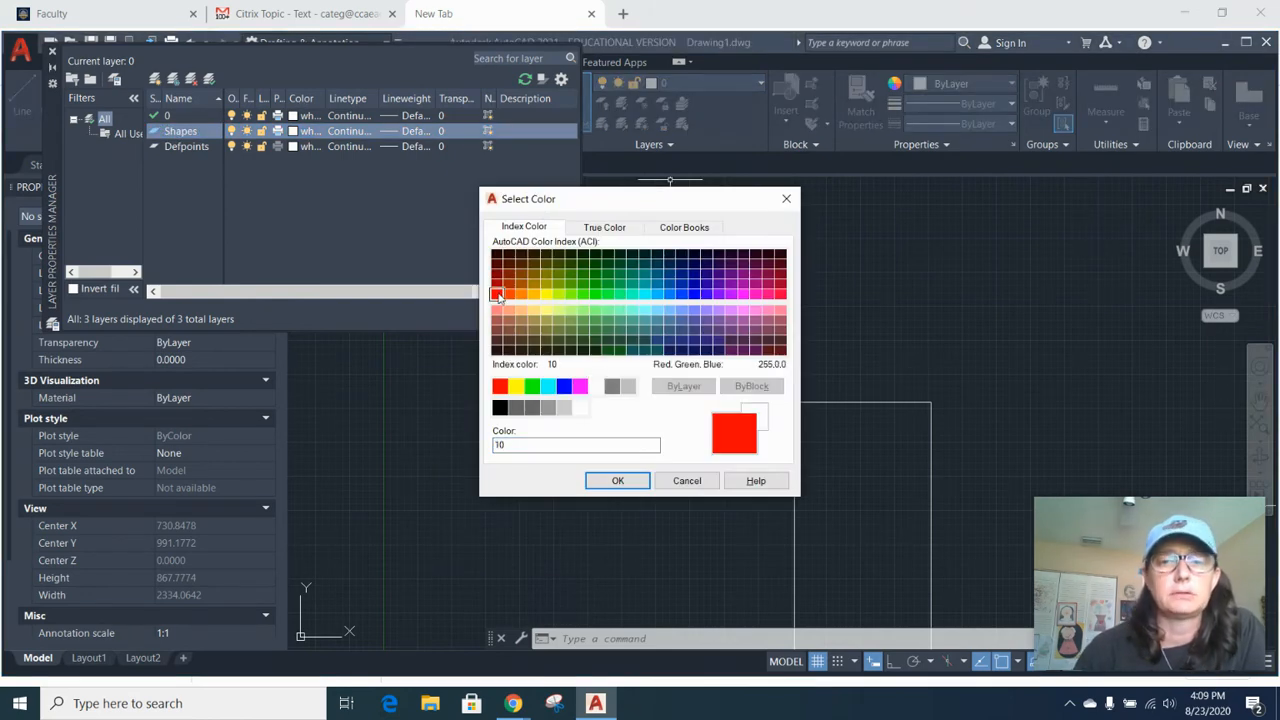
click(617, 481)
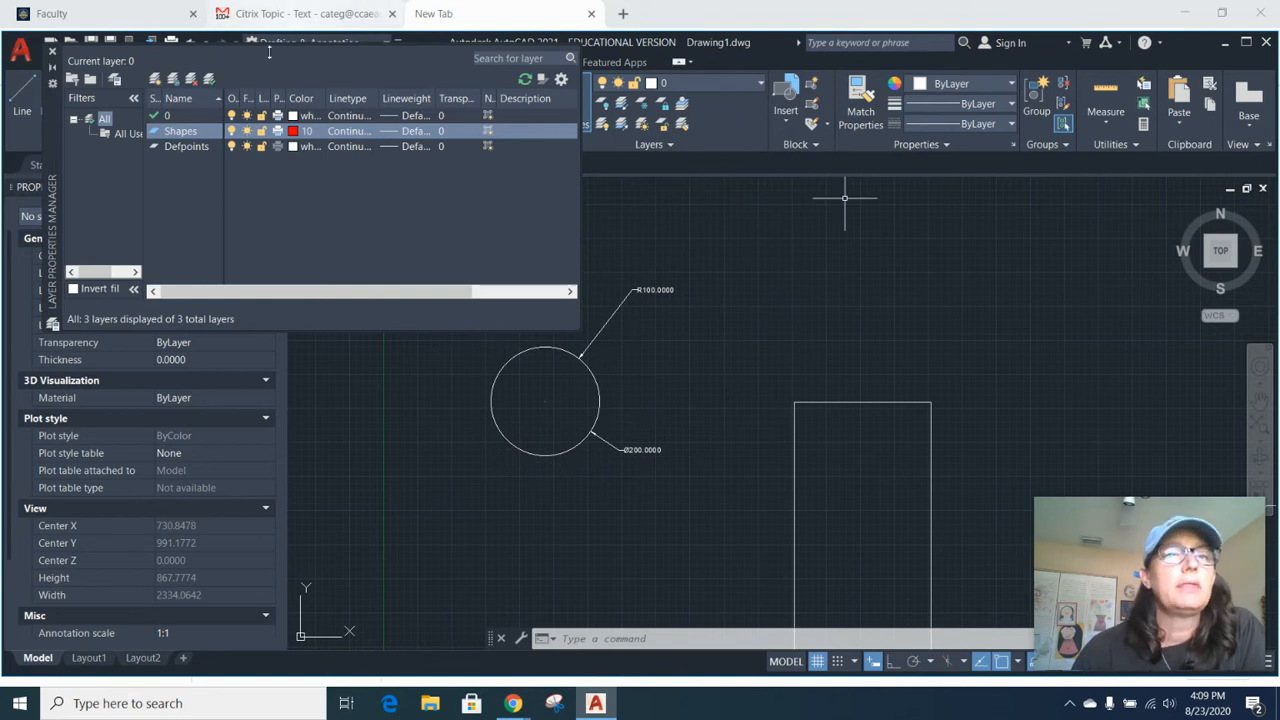
- Create a layer named Dimensions with the yellow index color 50 and close the layer manager
click(155, 80)
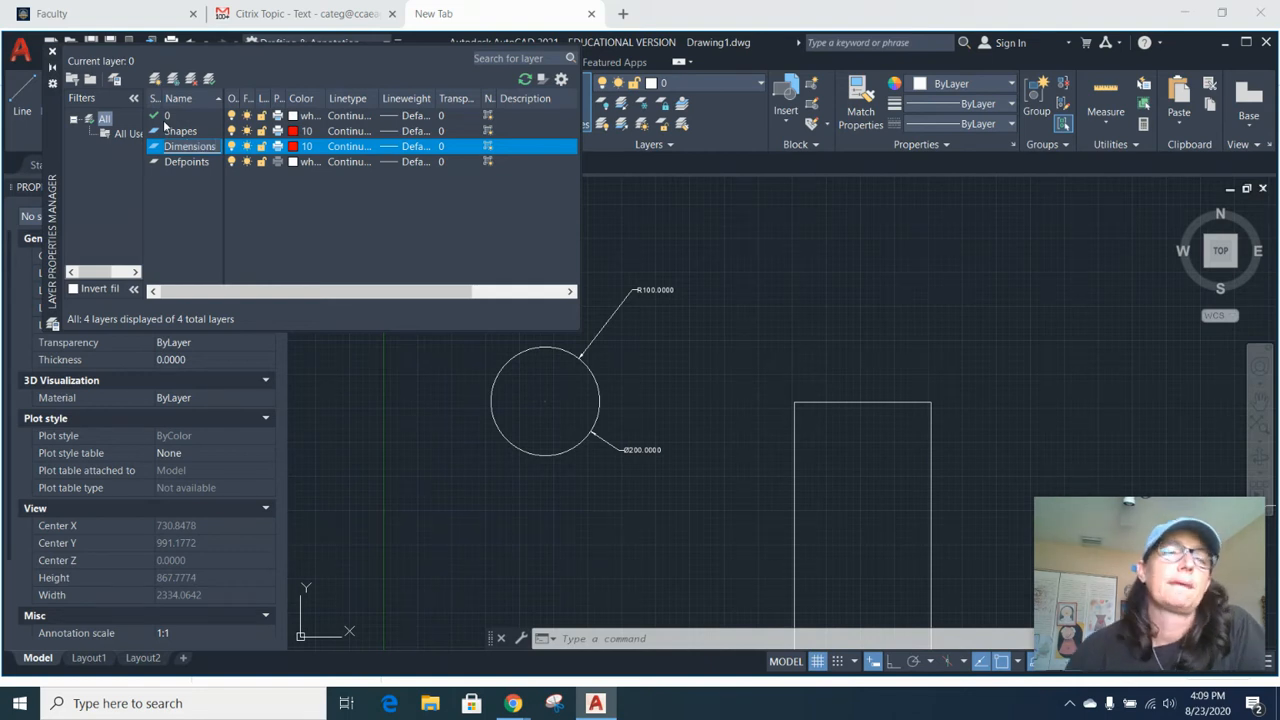
click(293, 147)
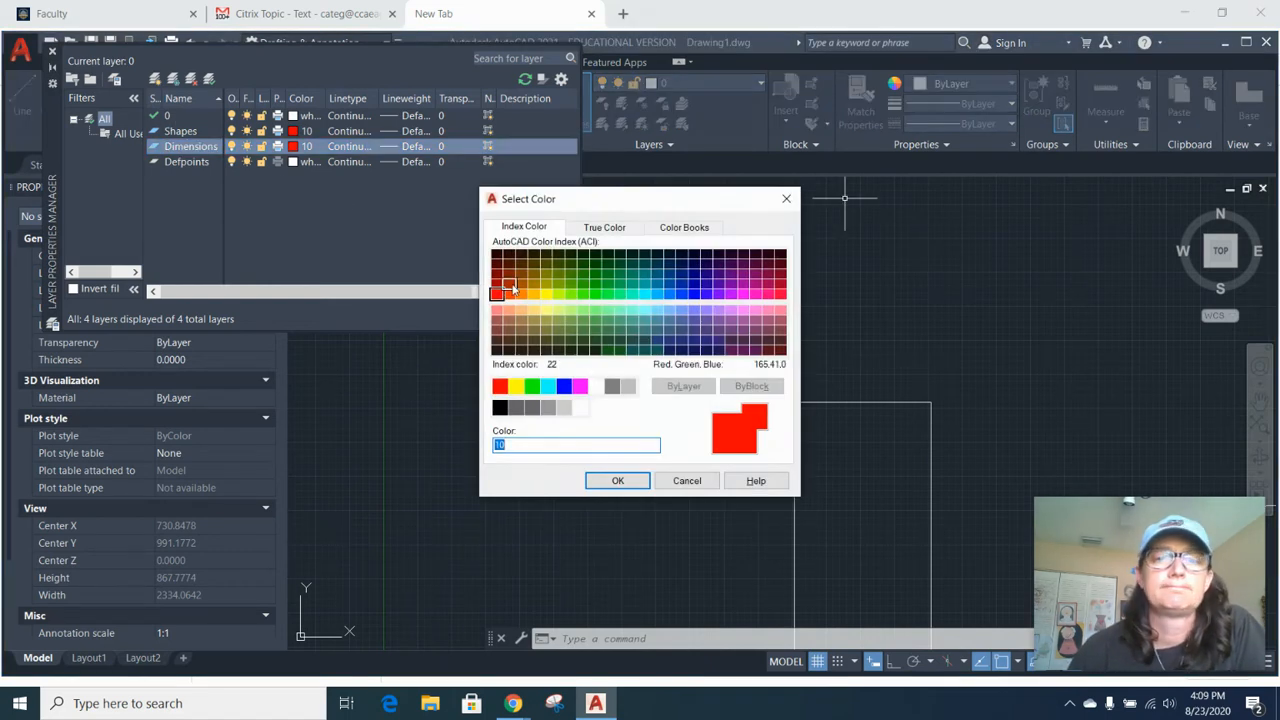
click(546, 299)
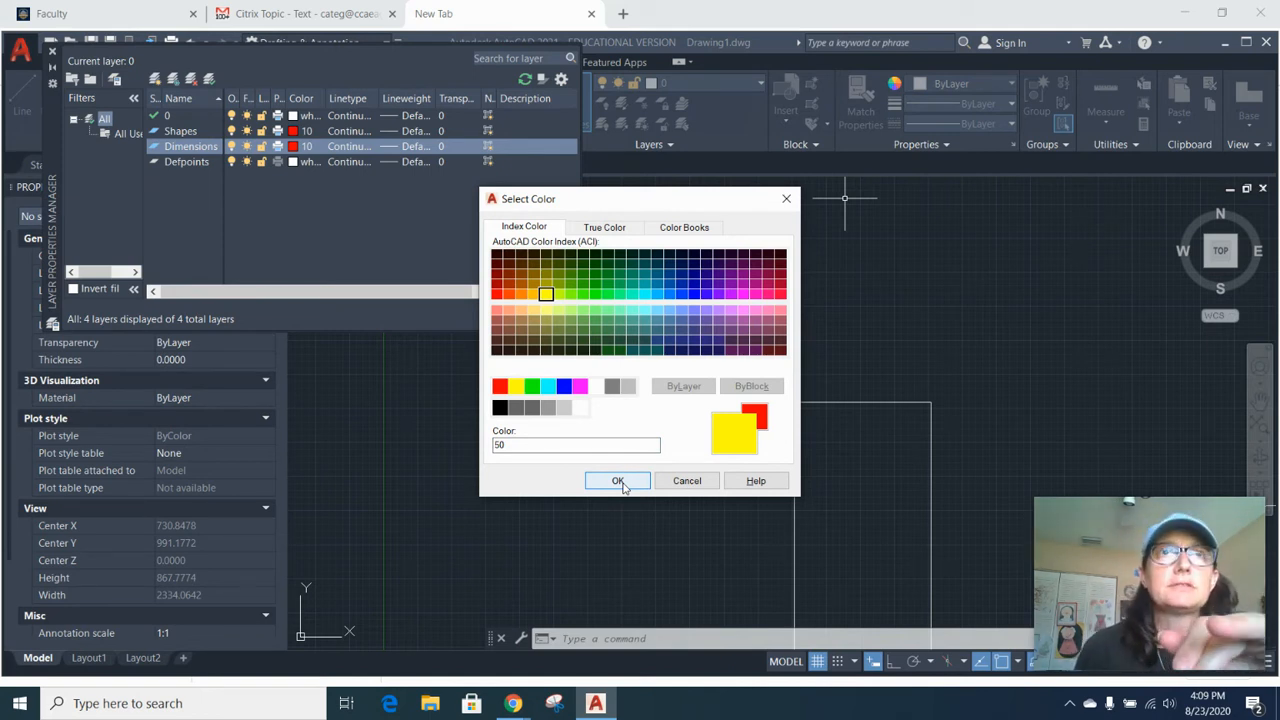
click(618, 481)
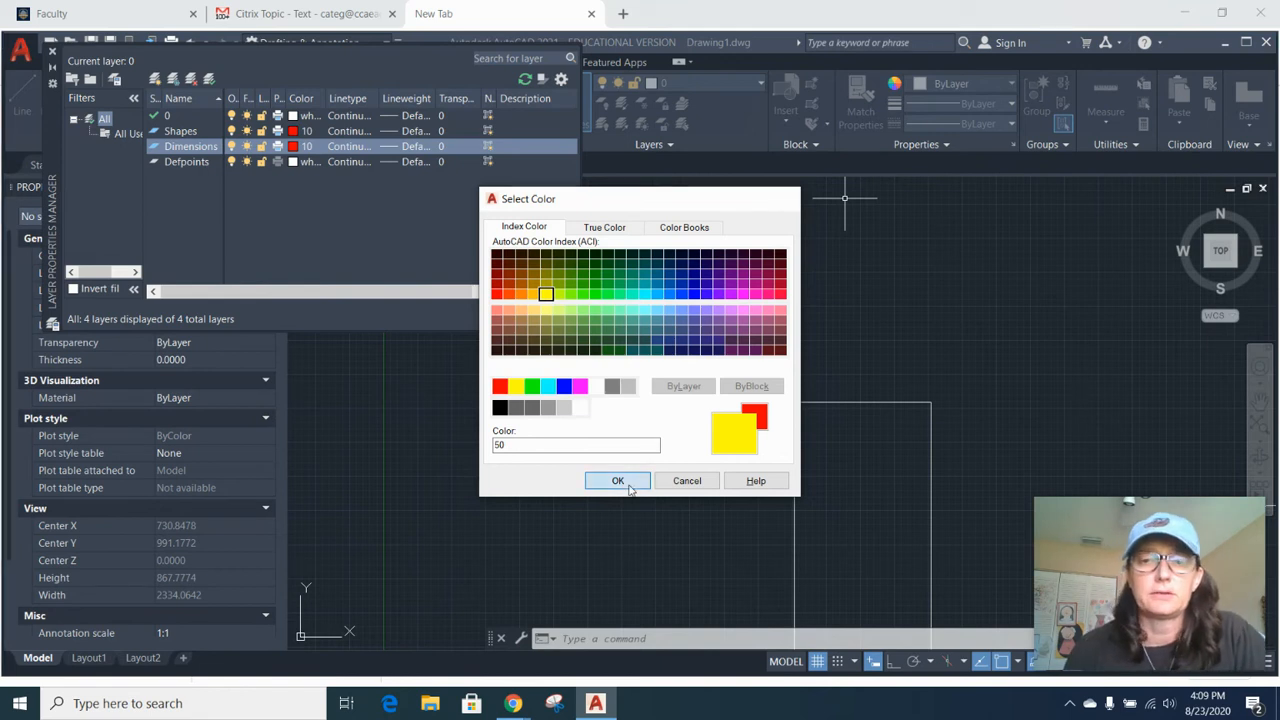
middle_drag(666, 220, 675, 235)
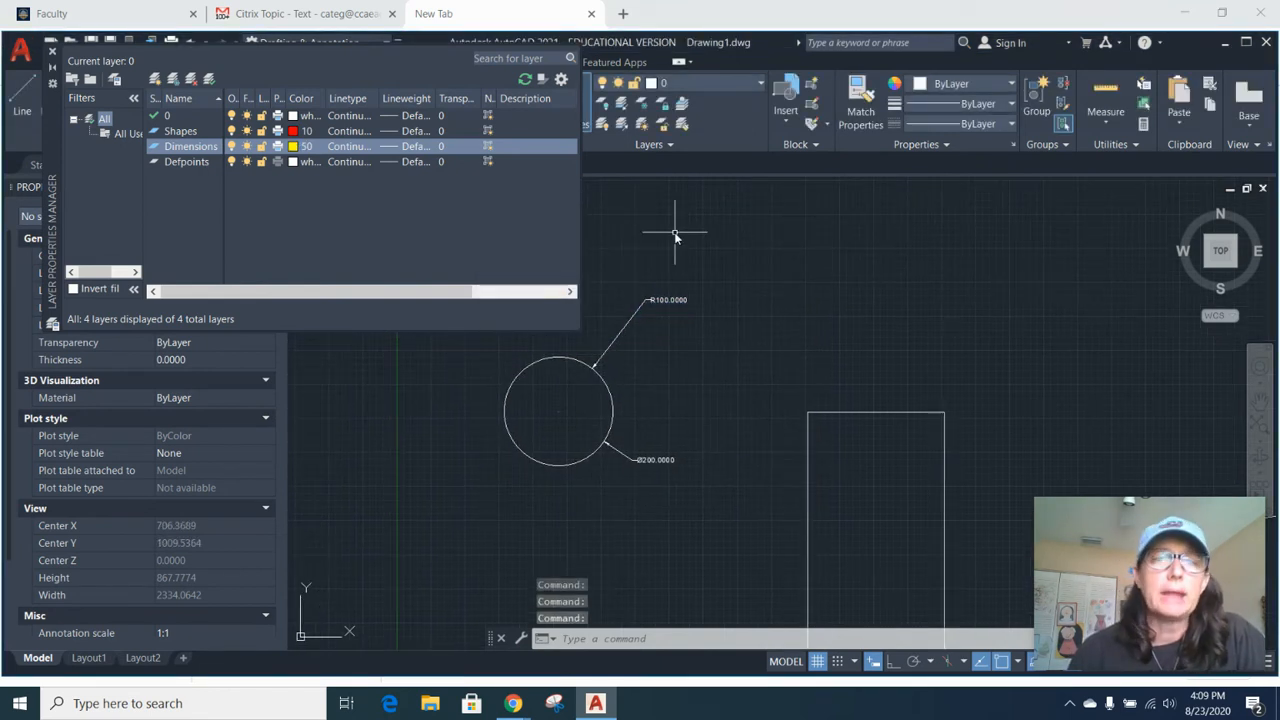
click(53, 50)
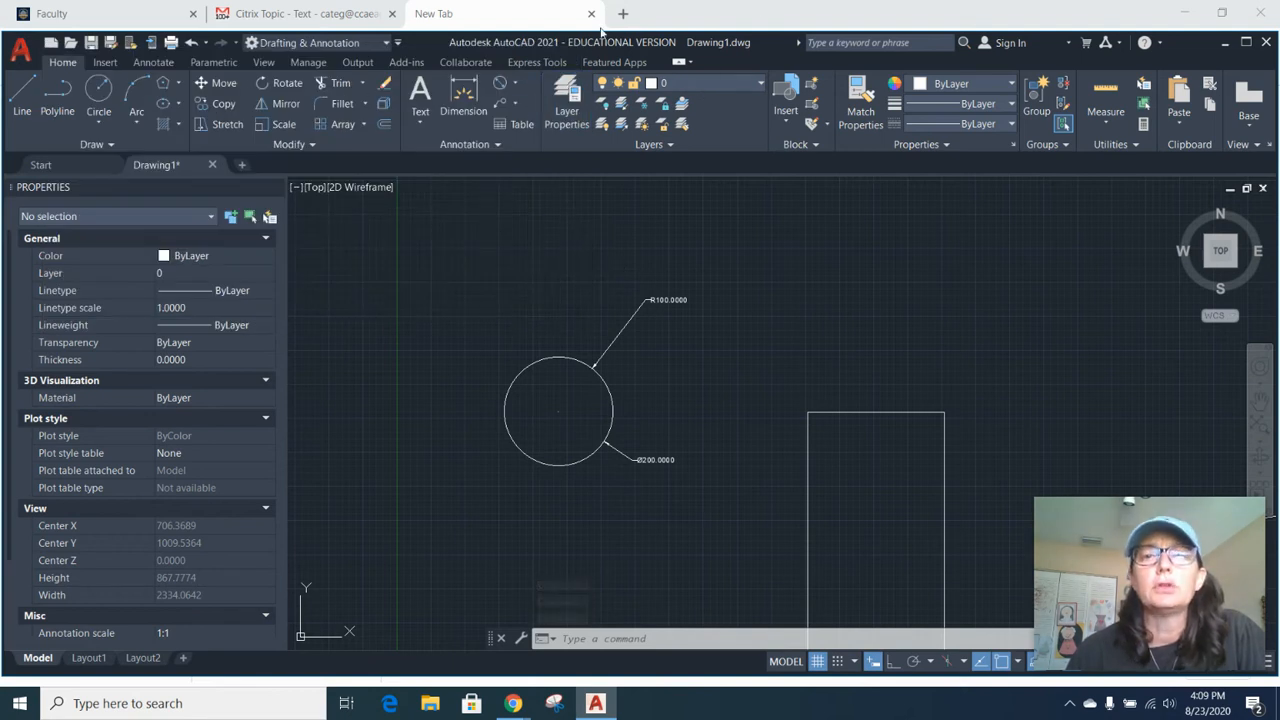
- Move the circle's diameter dimension to the Dimensions layer and deselect it
click(726, 82)
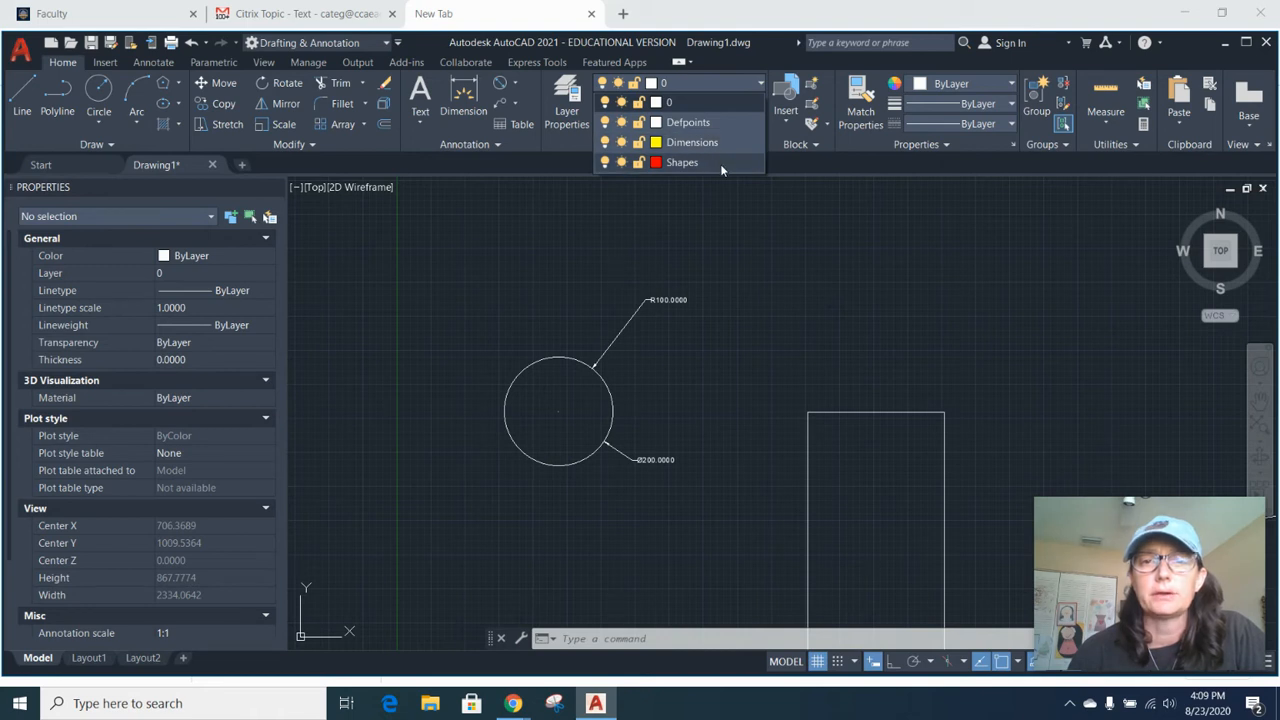
click(688, 445)
click(645, 420)
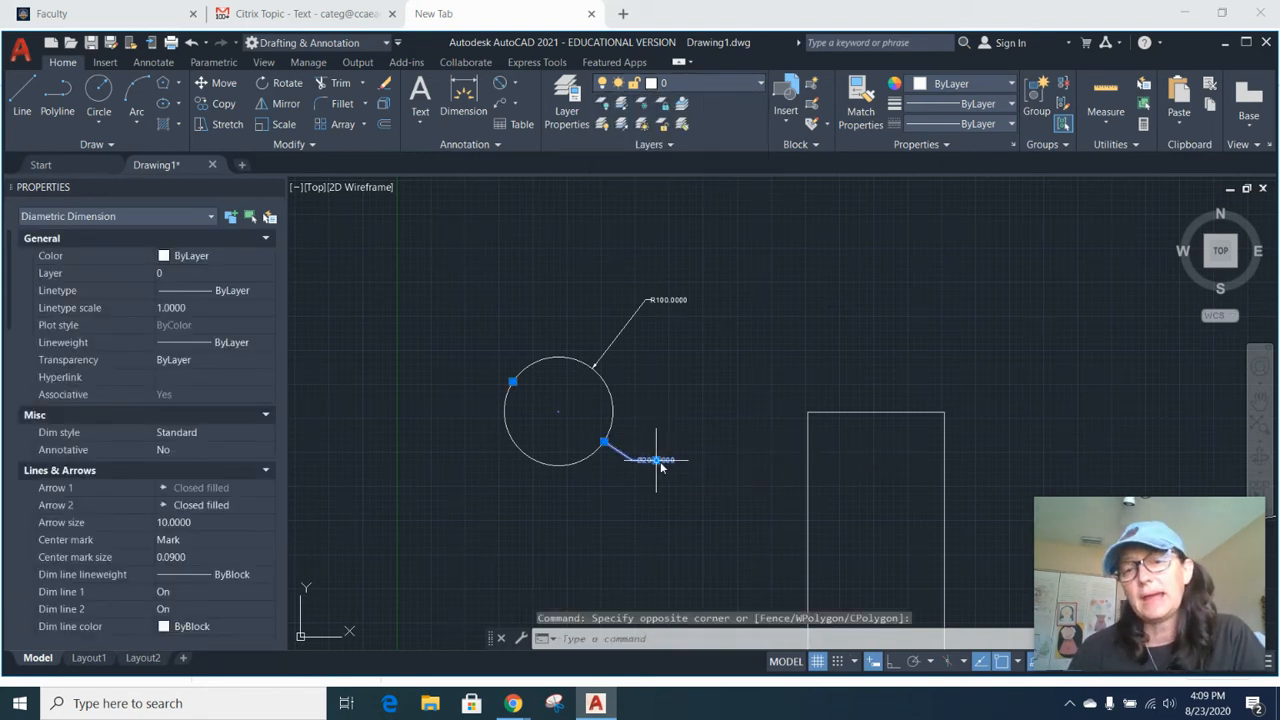
click(758, 85)
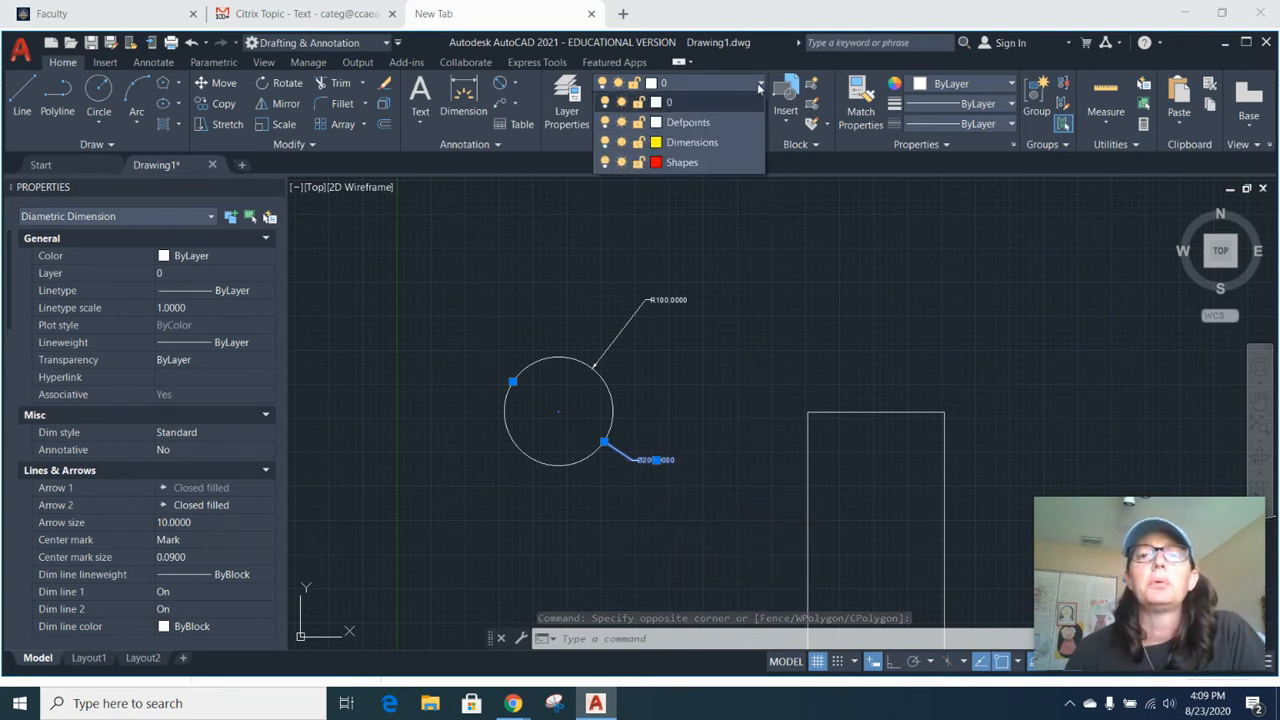
click(724, 143)
scroll(660, 460, up, 5)
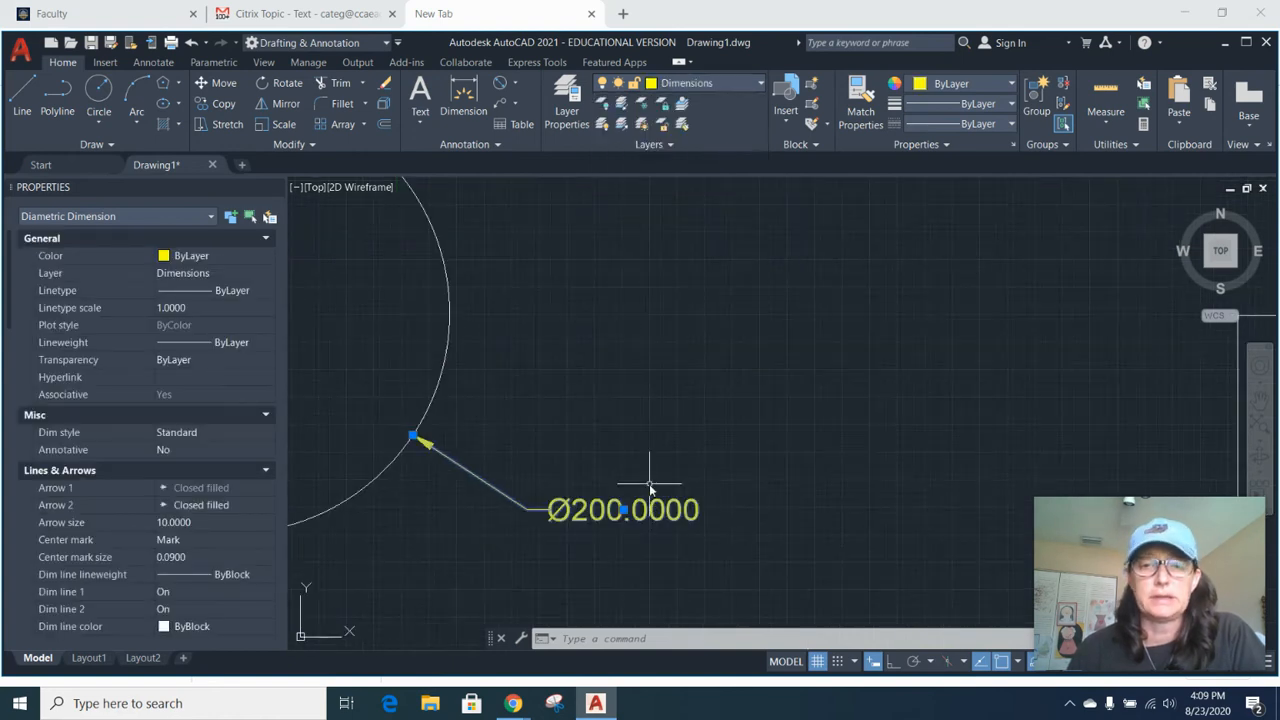
scroll(650, 508, down, 5)
key(Escape)
- Move the circle to the Shapes layer and deselect it
click(625, 462)
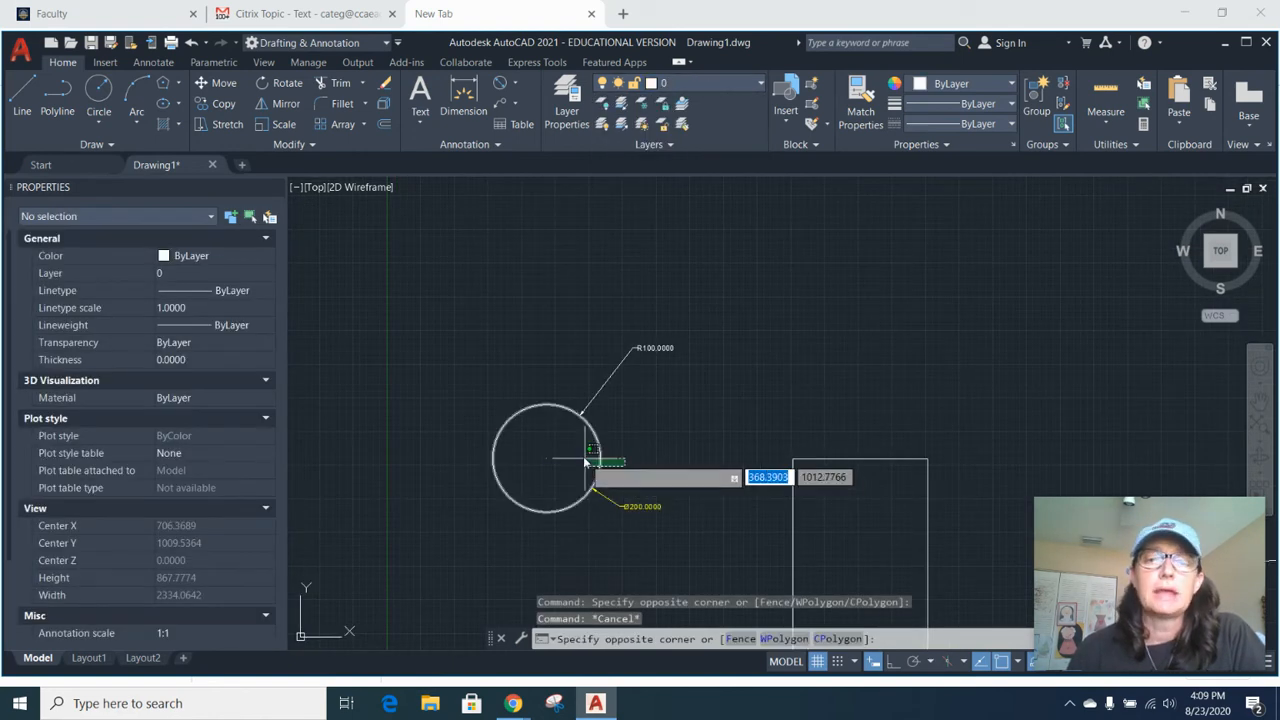
click(584, 458)
click(762, 83)
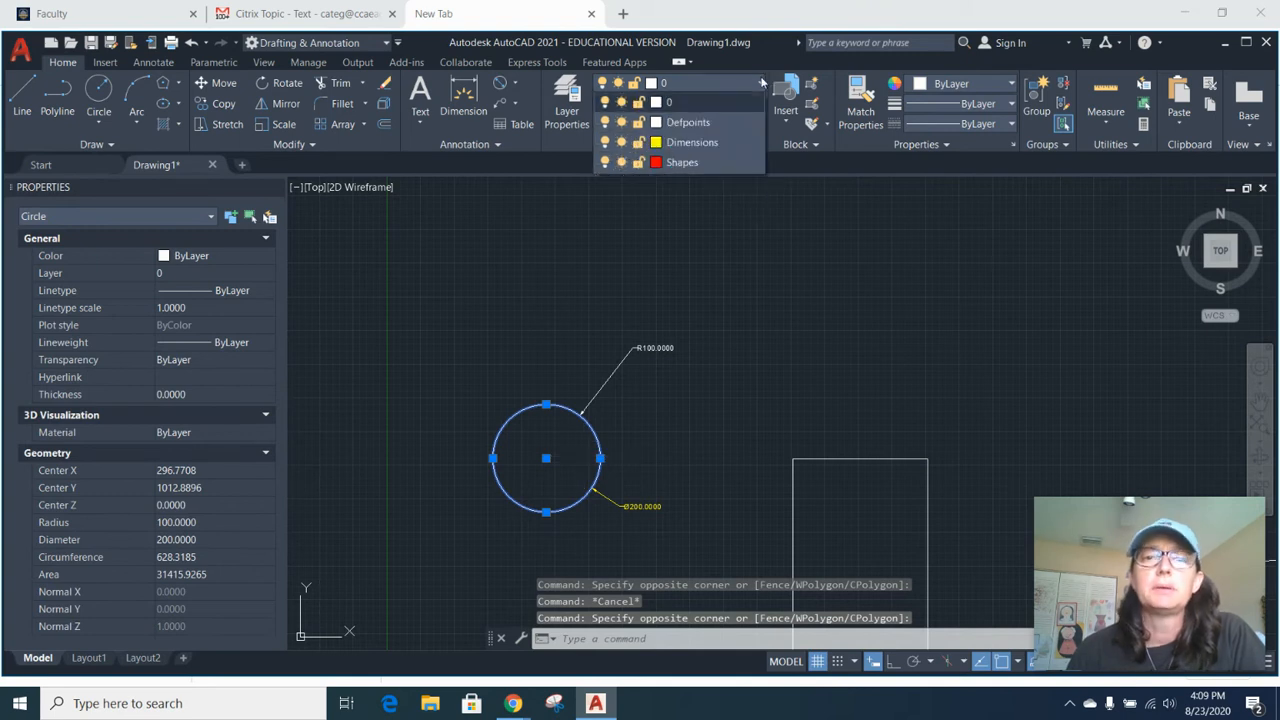
click(684, 163)
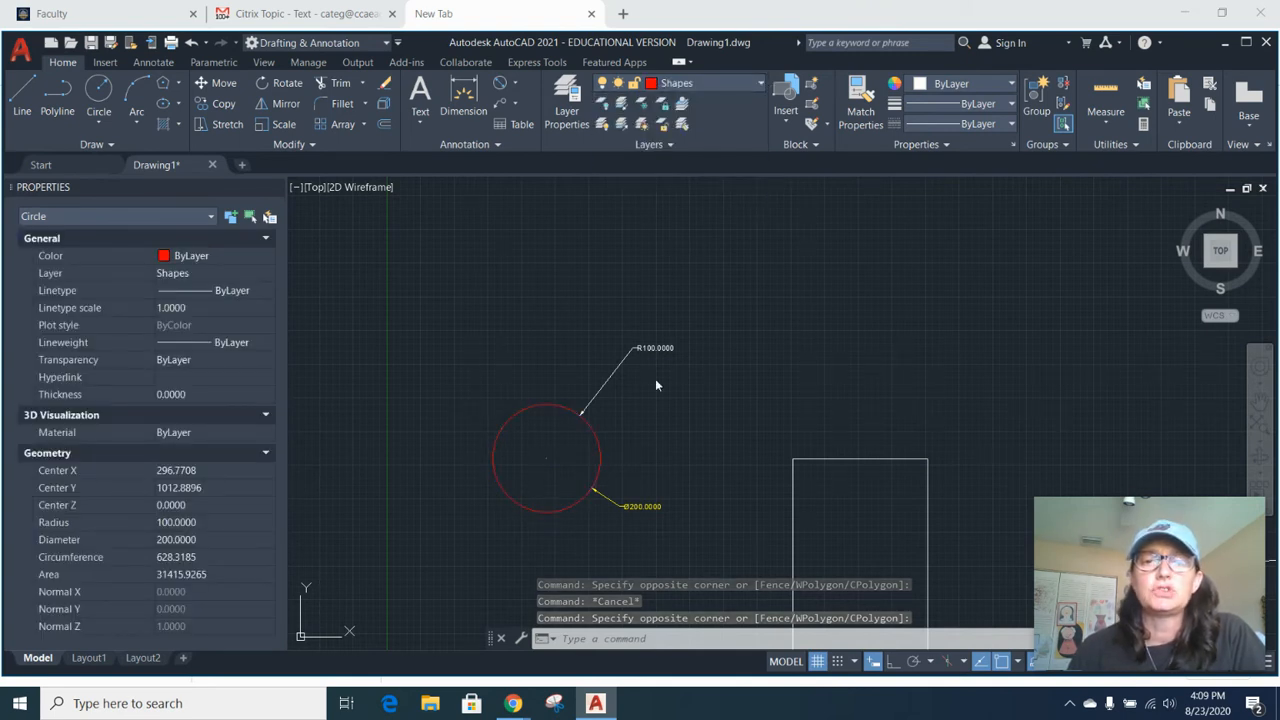
scroll(586, 446, up, 2)
key(Escape)
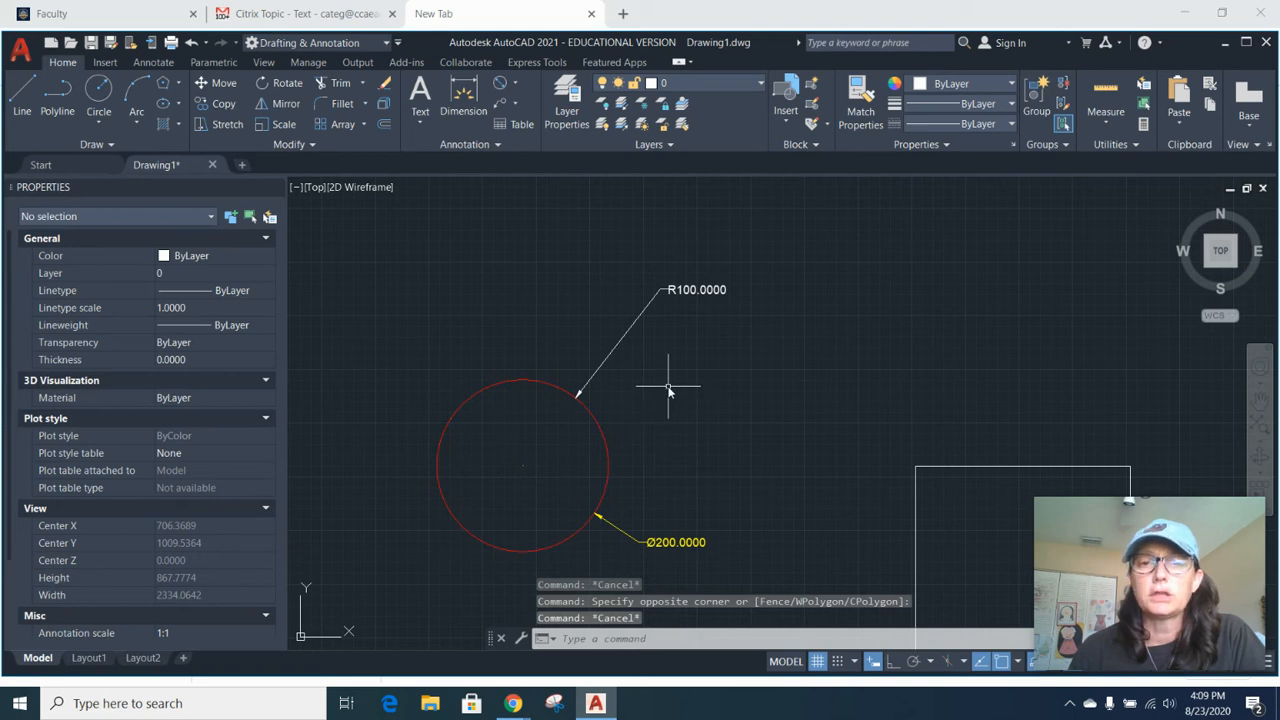
- Match the white radius dimension to the properties of the yellow diameter dimension
scroll(700, 457, down, 3)
scroll(690, 446, up, 5)
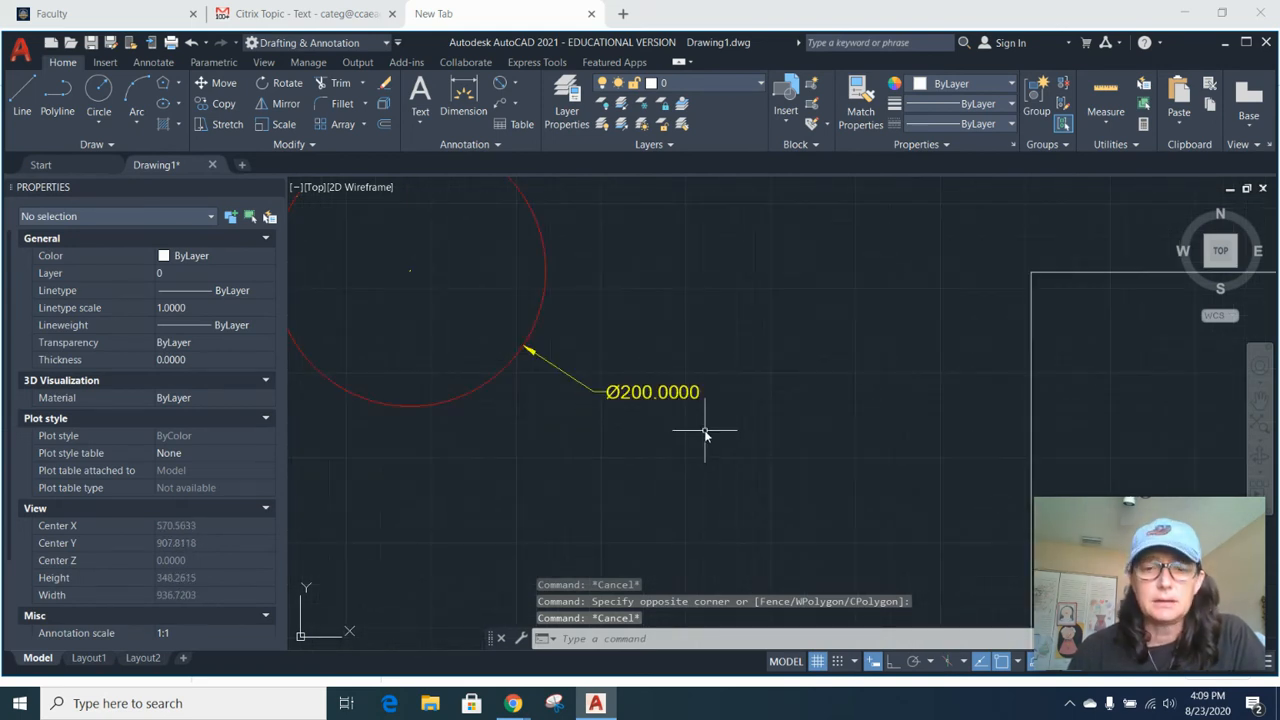
text(ma)
key(Return)
click(686, 401)
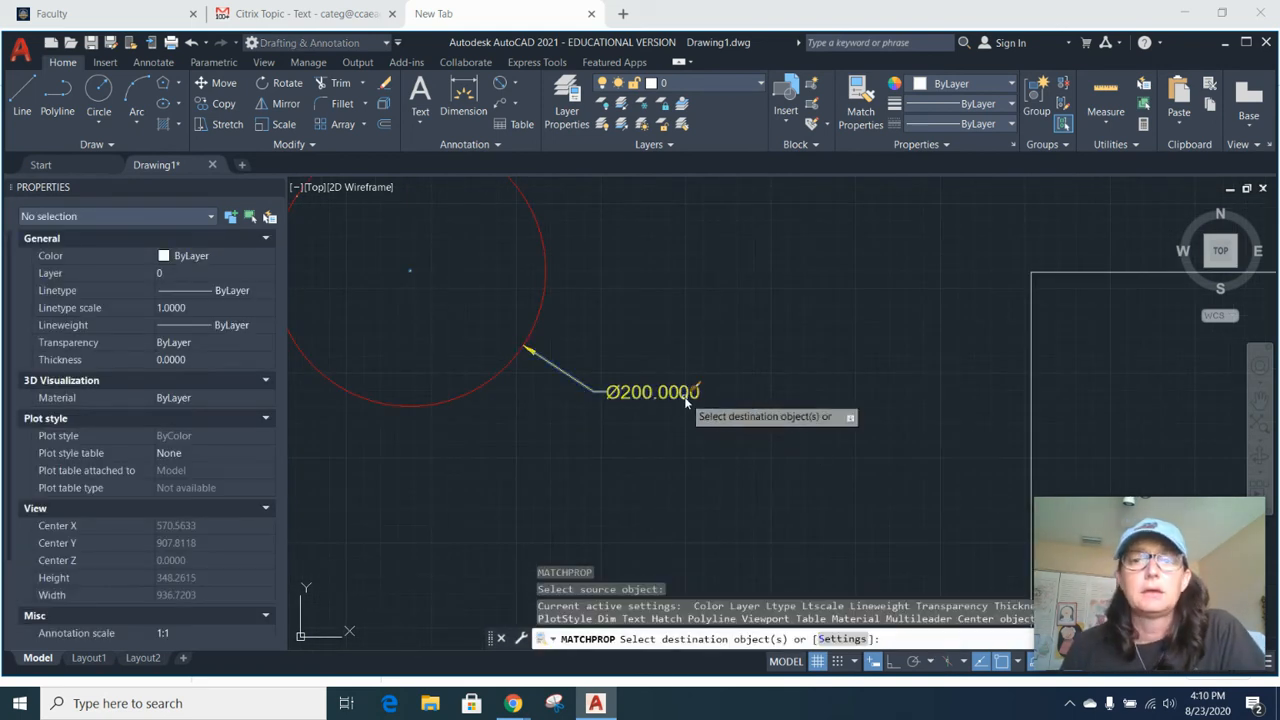
scroll(696, 400, down, 4)
click(714, 337)
click(676, 291)
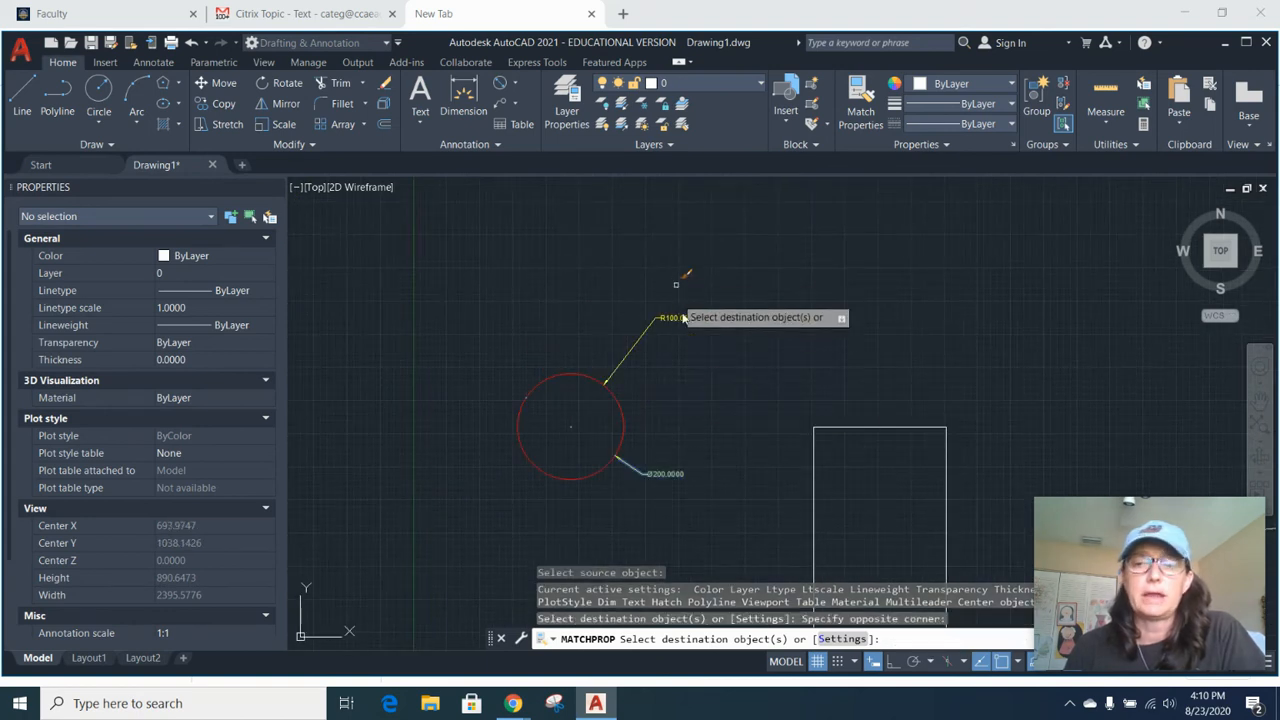
key(Return)
scroll(700, 330, up, 4)
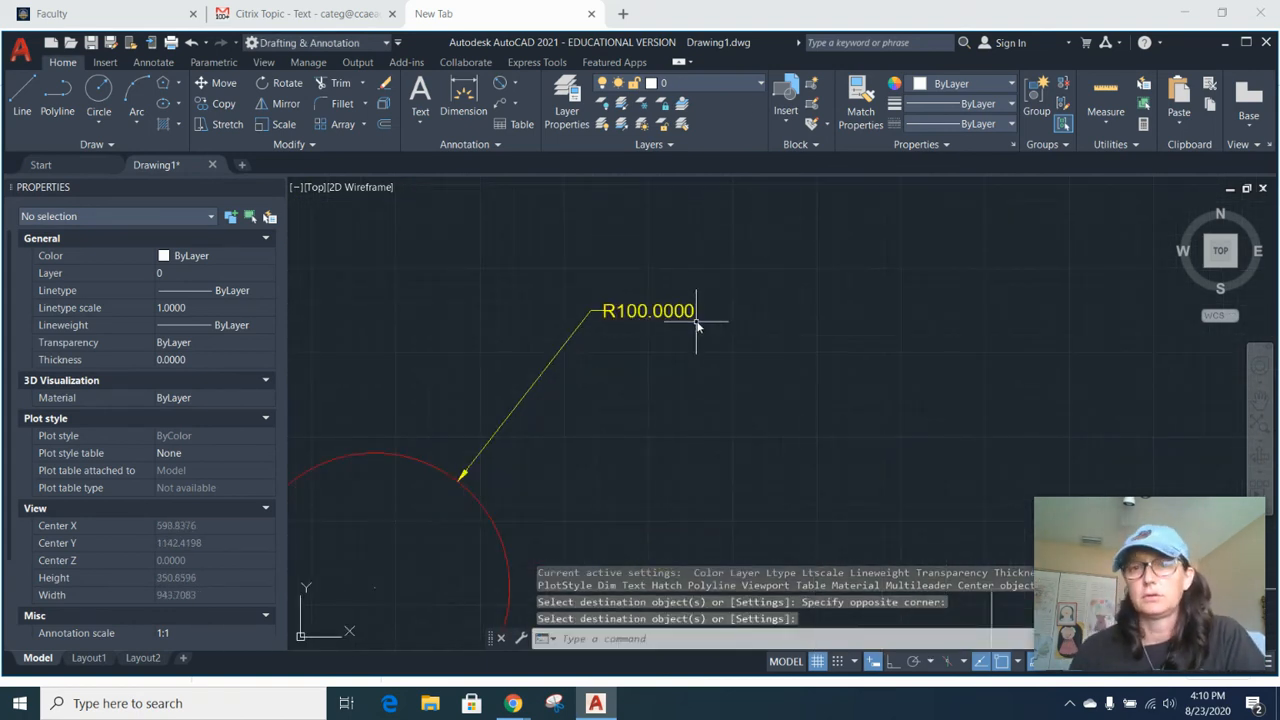
- Turn the Dimensions layer off and back on twice to check what it controls
click(759, 86)
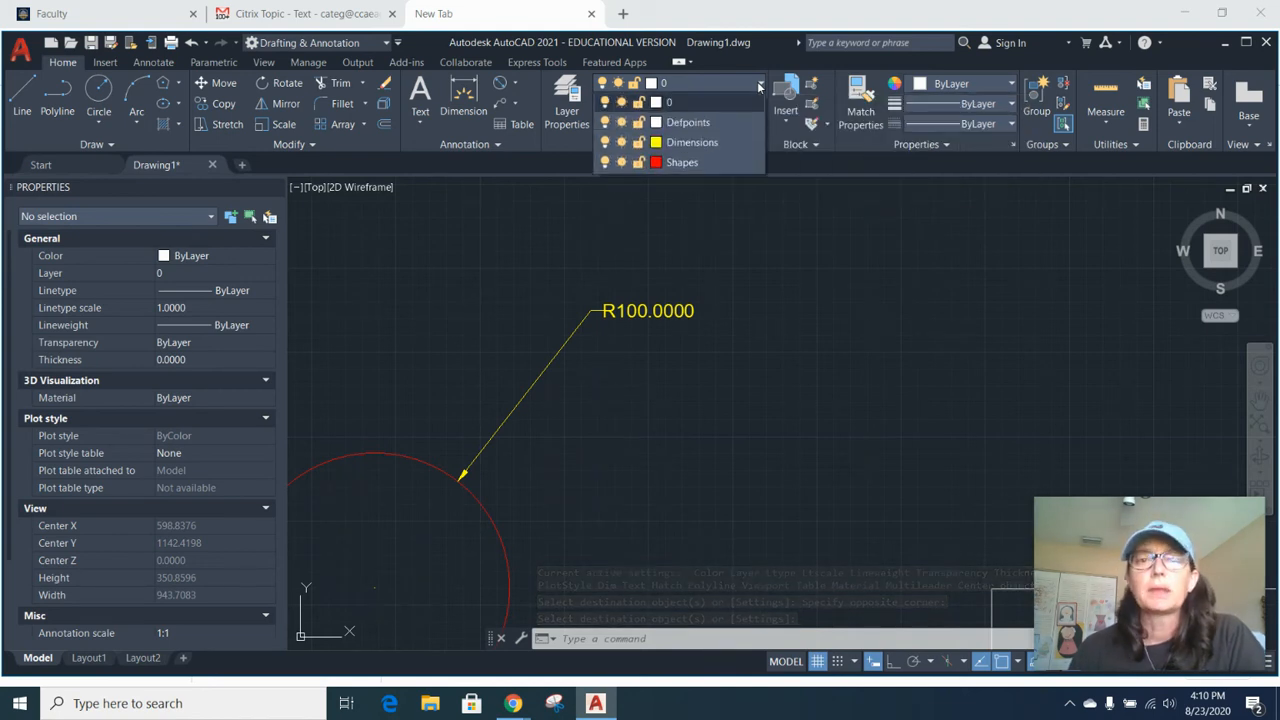
click(605, 142)
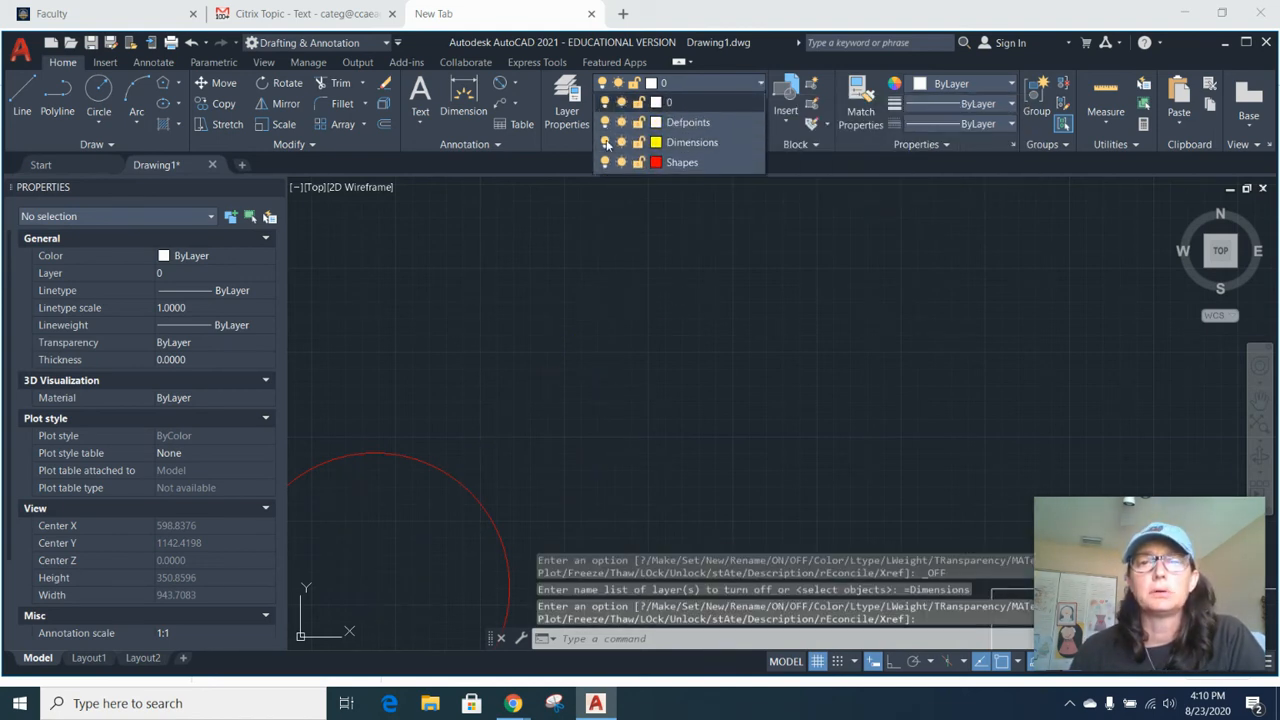
click(605, 142)
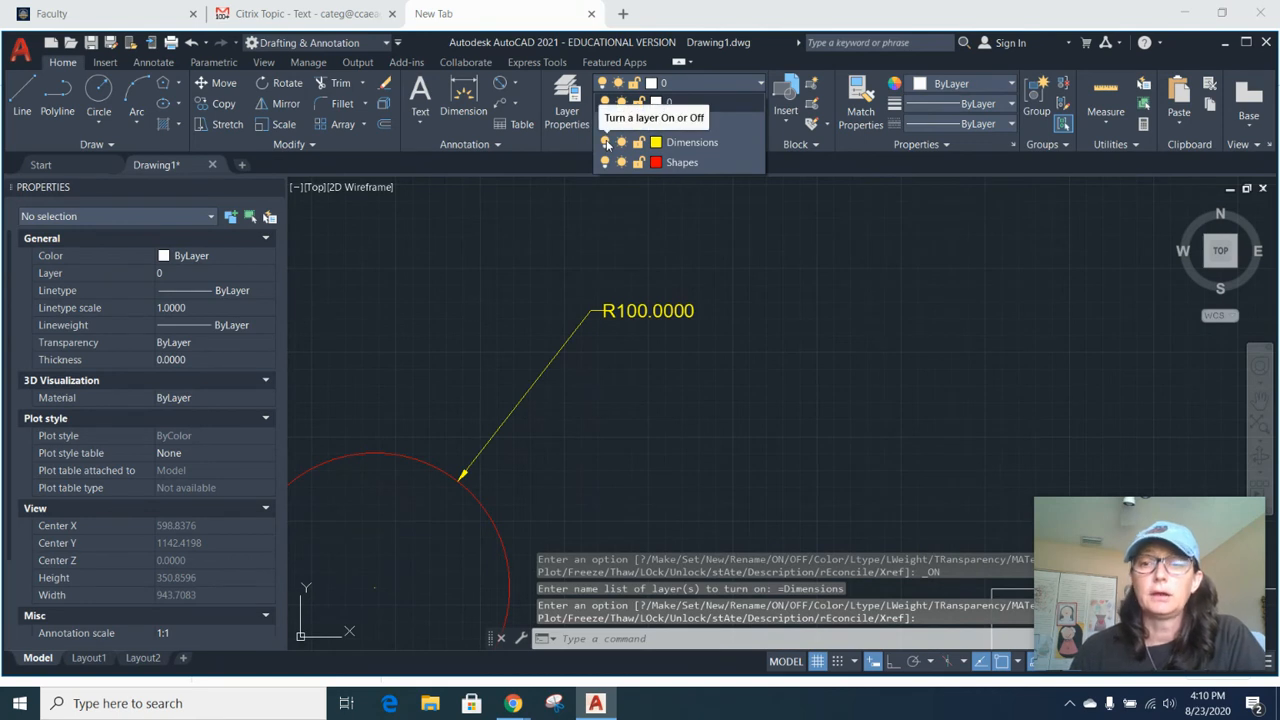
click(605, 142)
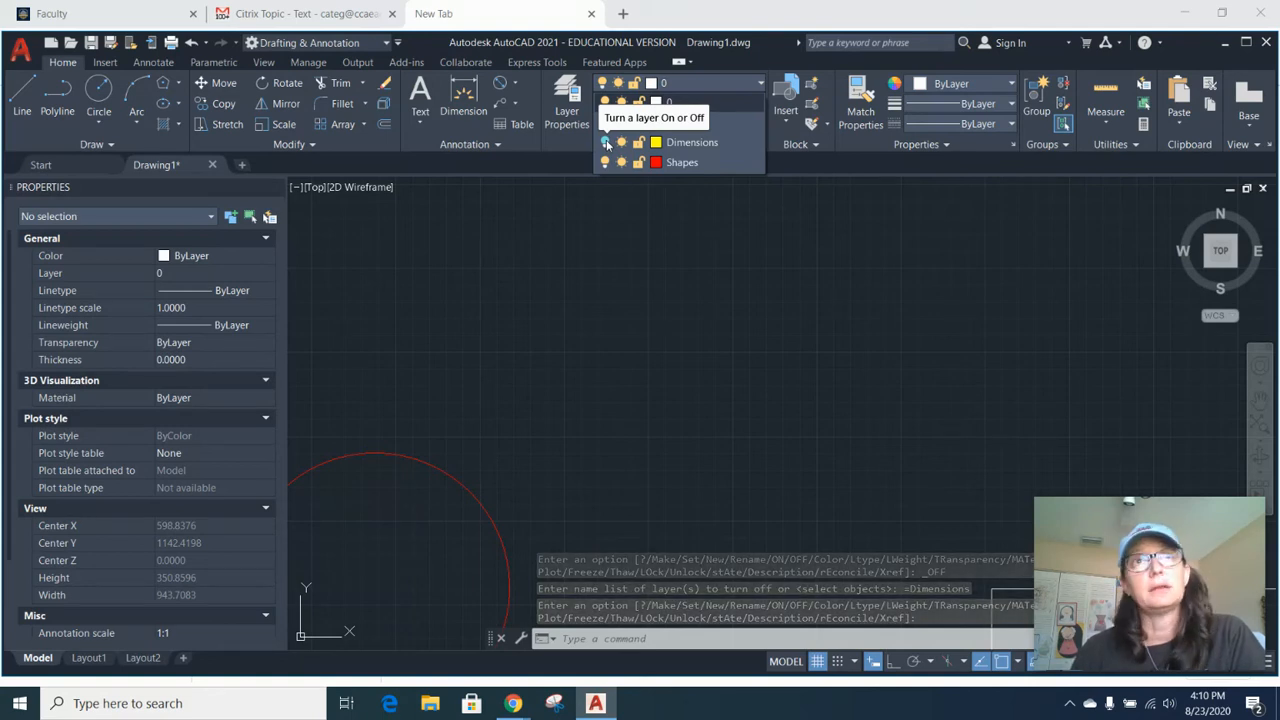
click(605, 142)
- Add a linear dimension for the rectangle's width, with the dimension line placed above its upper edge
scroll(748, 260, down, 4)
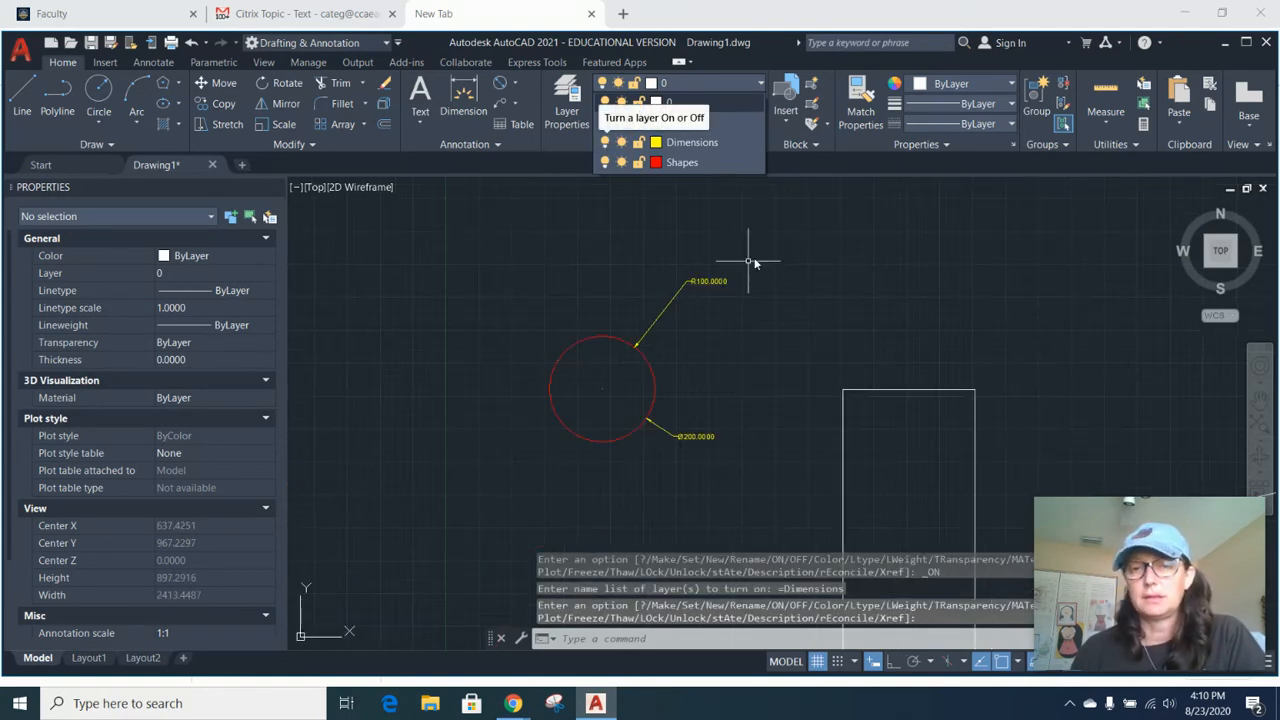
scroll(748, 260, down, 2)
scroll(760, 330, down, 3)
middle_drag(757, 343, 574, 370)
scroll(574, 370, up, 2)
click(514, 84)
click(520, 108)
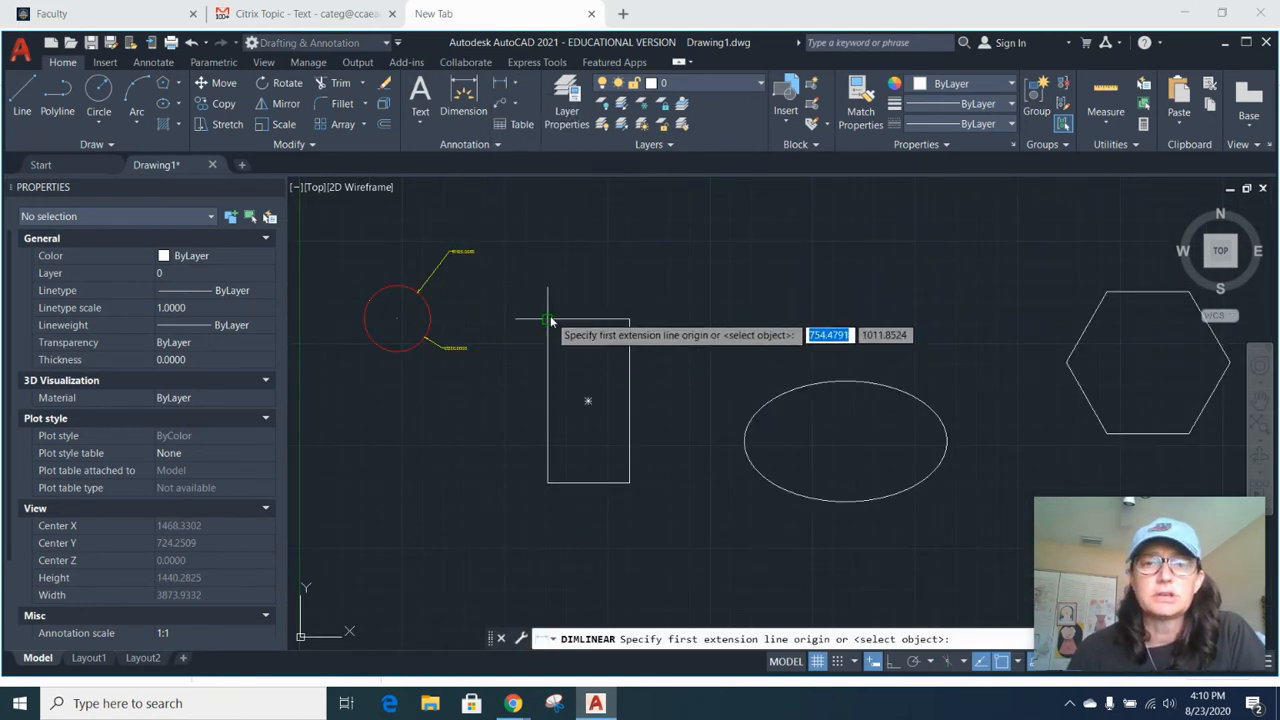
click(548, 319)
click(629, 319)
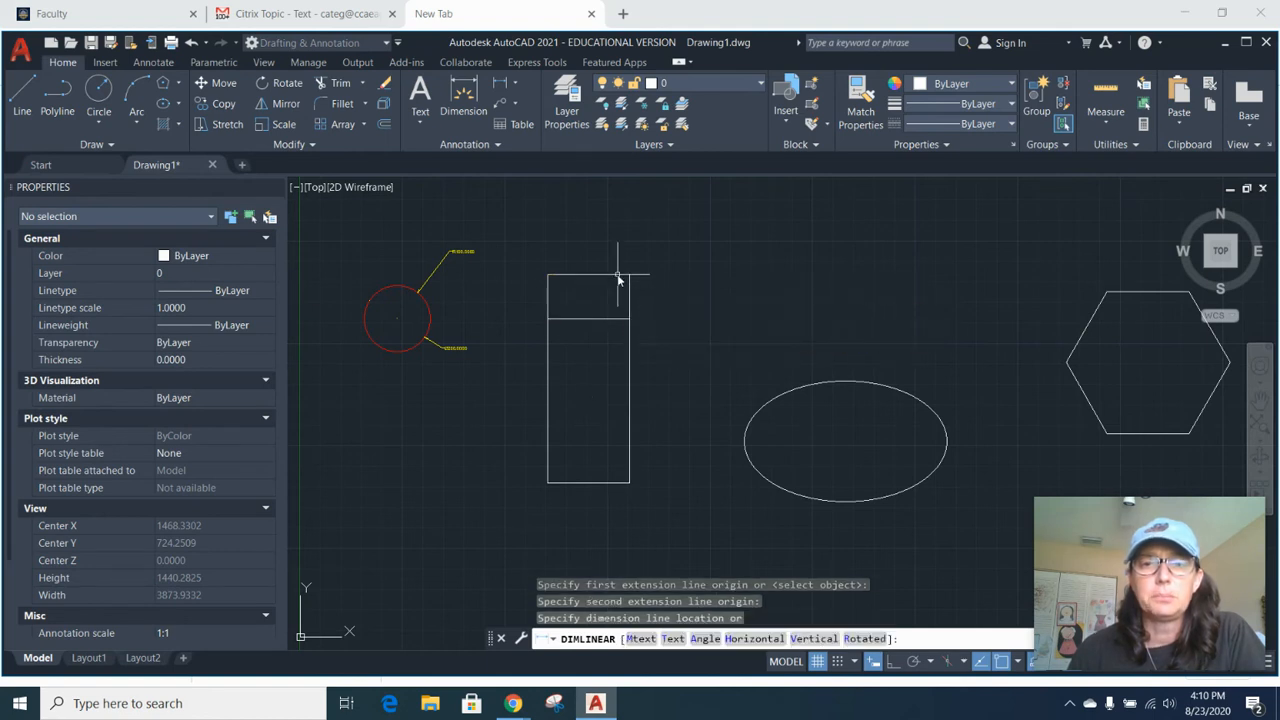
click(618, 275)
- Add a vertical linear dimension for the rectangle's height along its right side
click(500, 92)
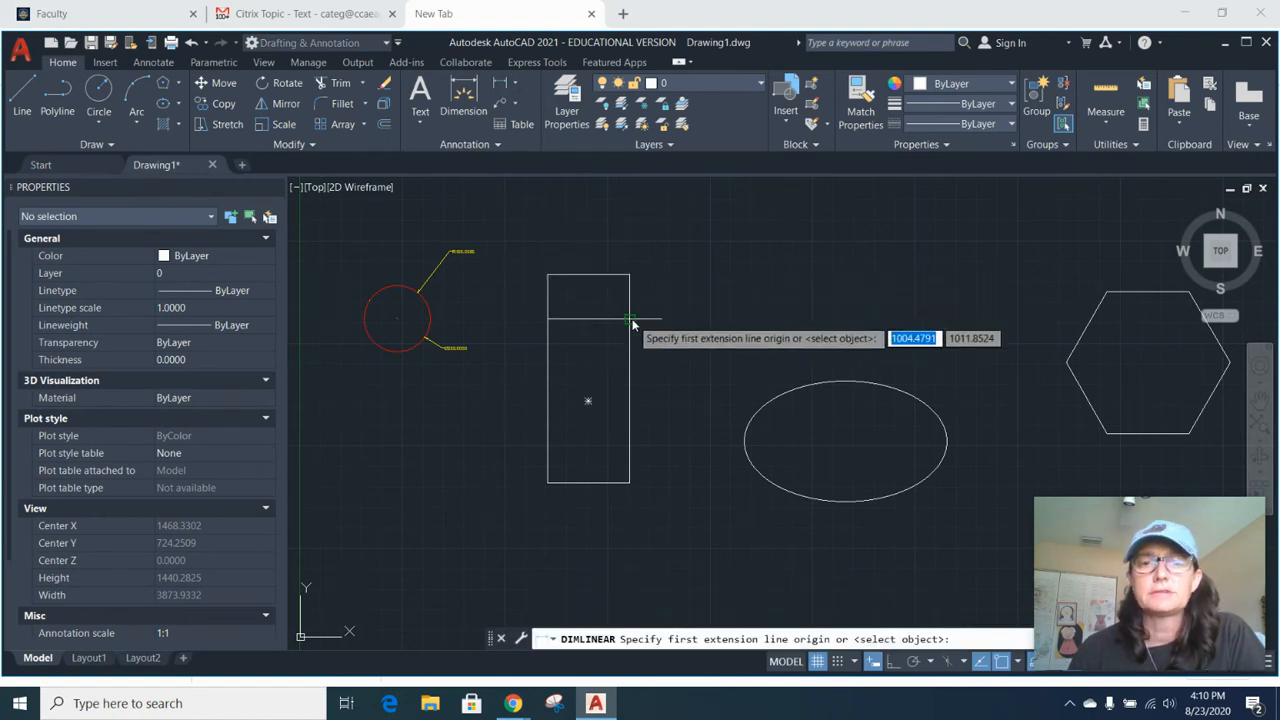
click(629, 319)
click(630, 484)
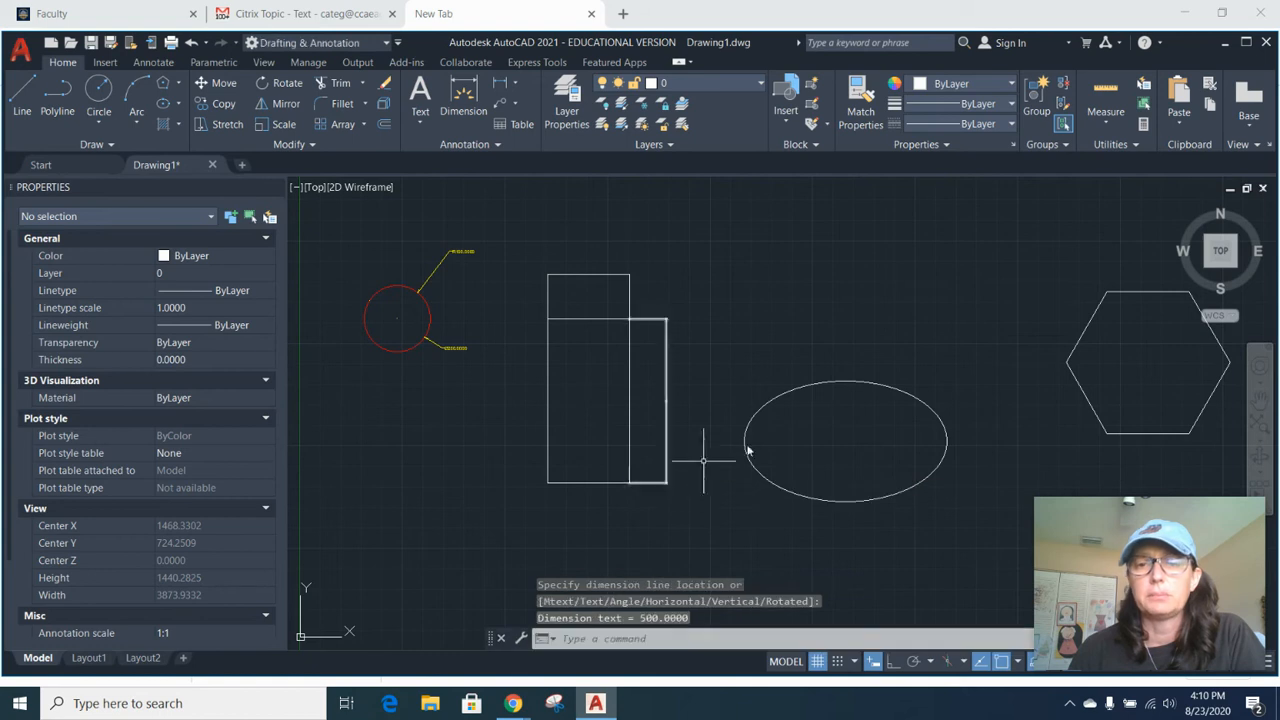
- Match the rectangle's width and height dimensions to the properties of the circle's yellow radius dimension
scroll(717, 291, up, 2)
scroll(634, 309, down, 2)
middle_drag(634, 309, 831, 309)
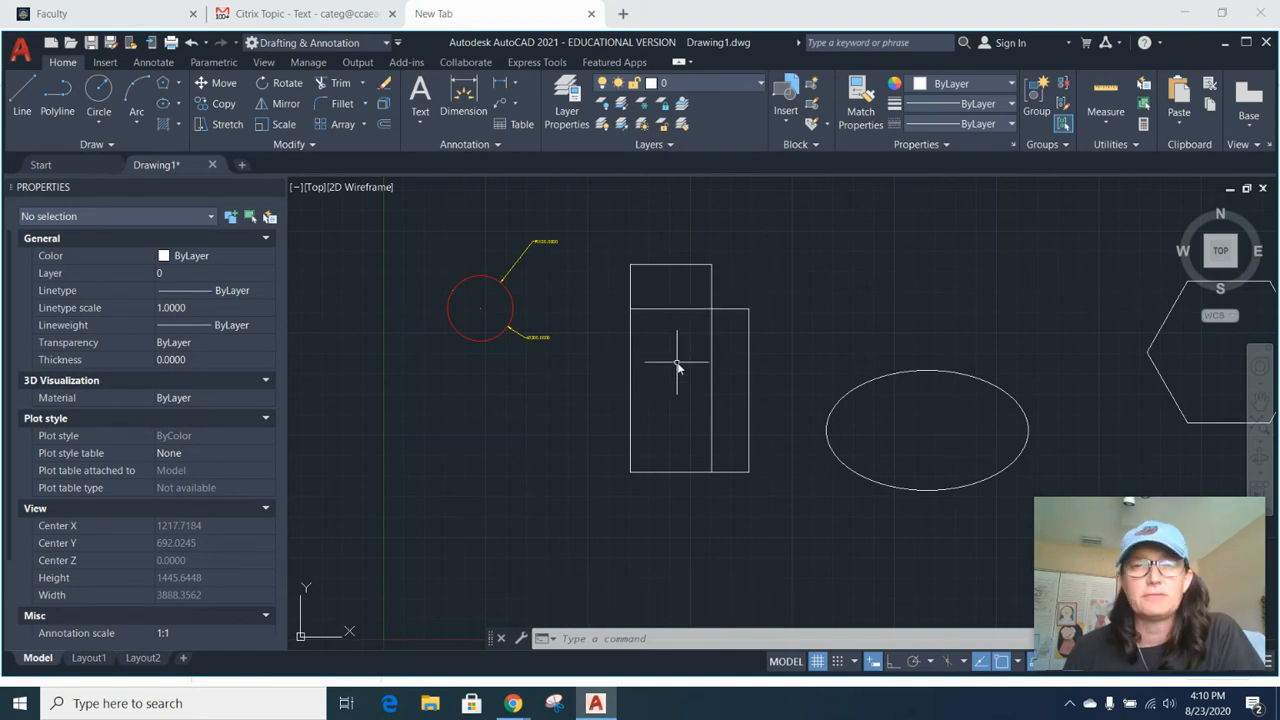
text(ma)
key(Return)
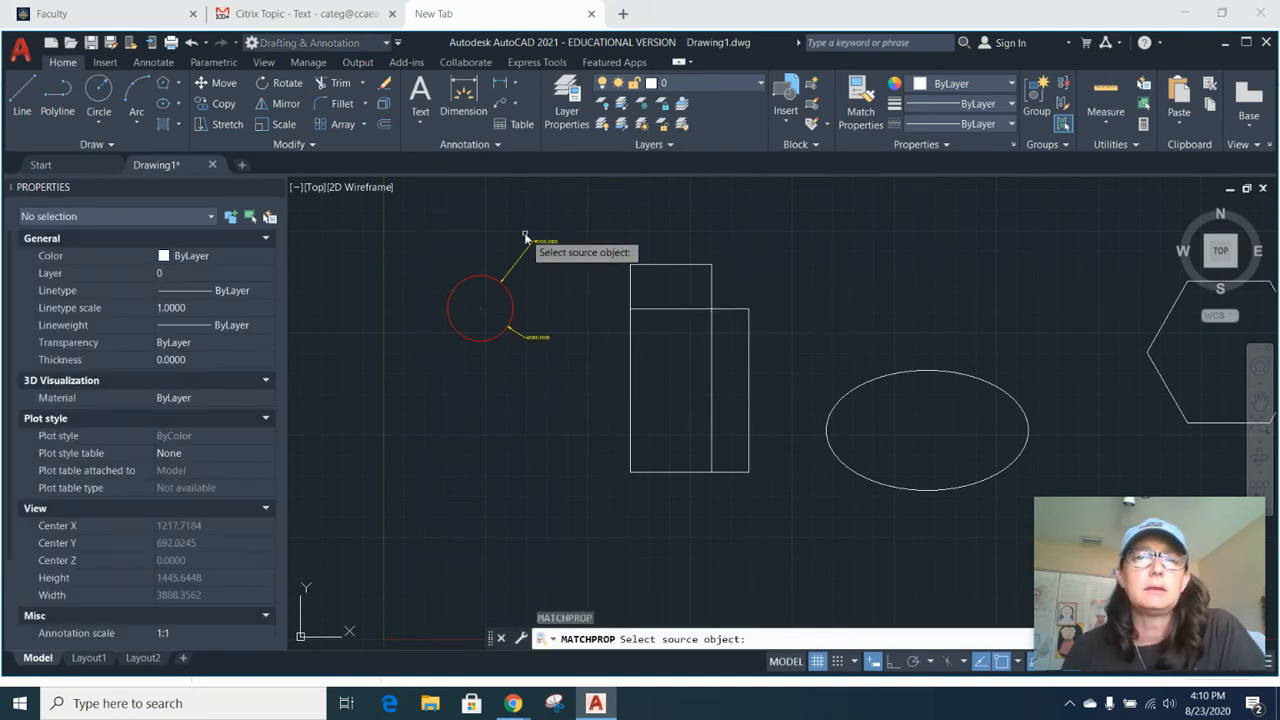
click(537, 249)
click(664, 270)
click(663, 247)
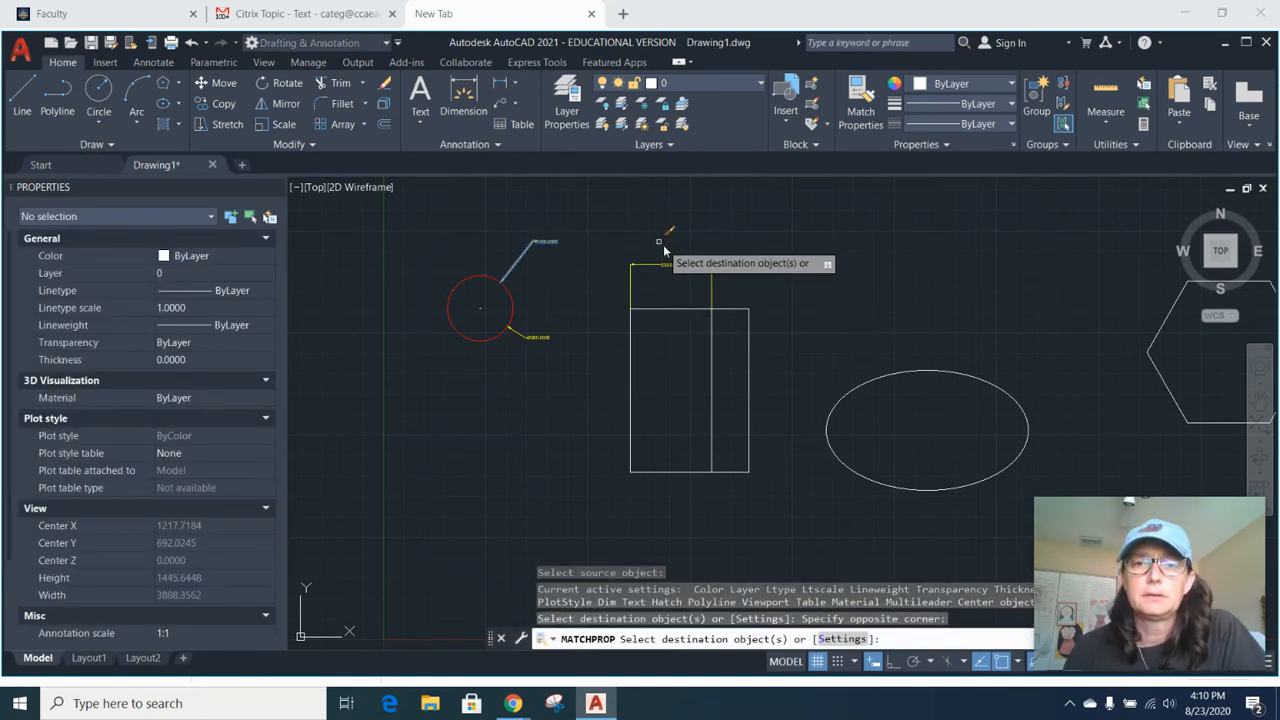
click(755, 331)
click(738, 292)
scroll(786, 420, up, 4)
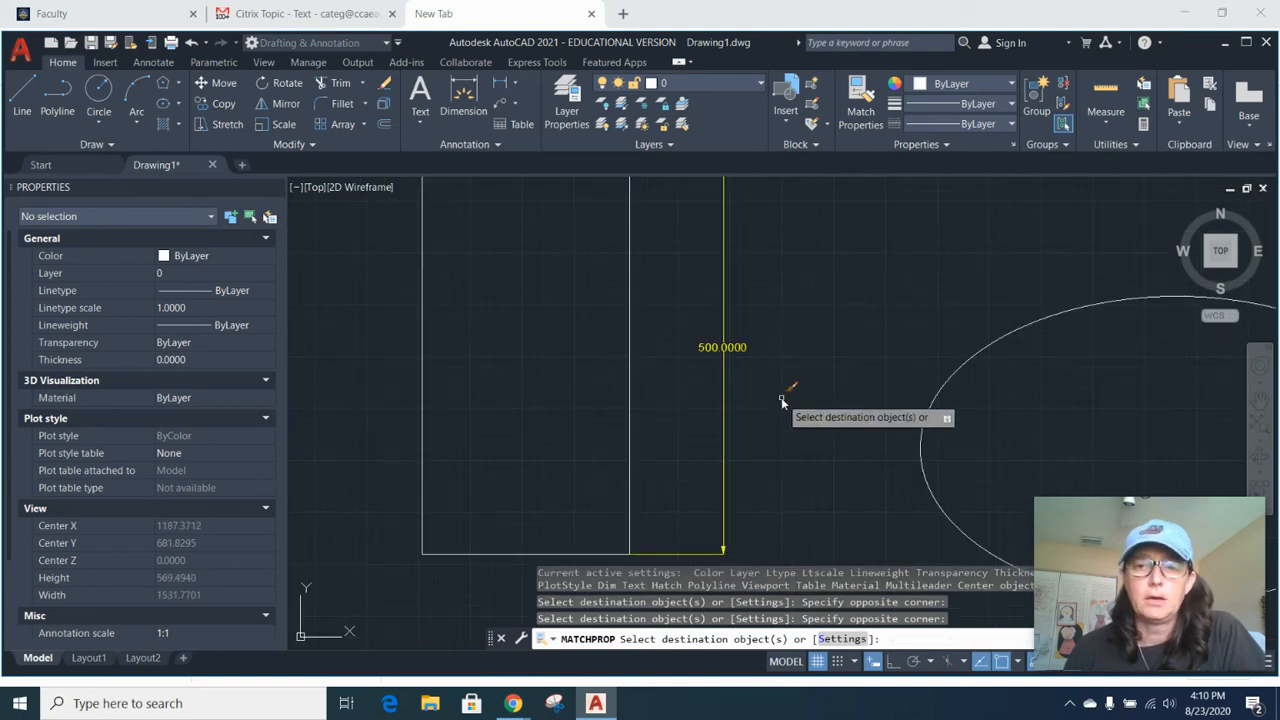
scroll(740, 375, down, 2)
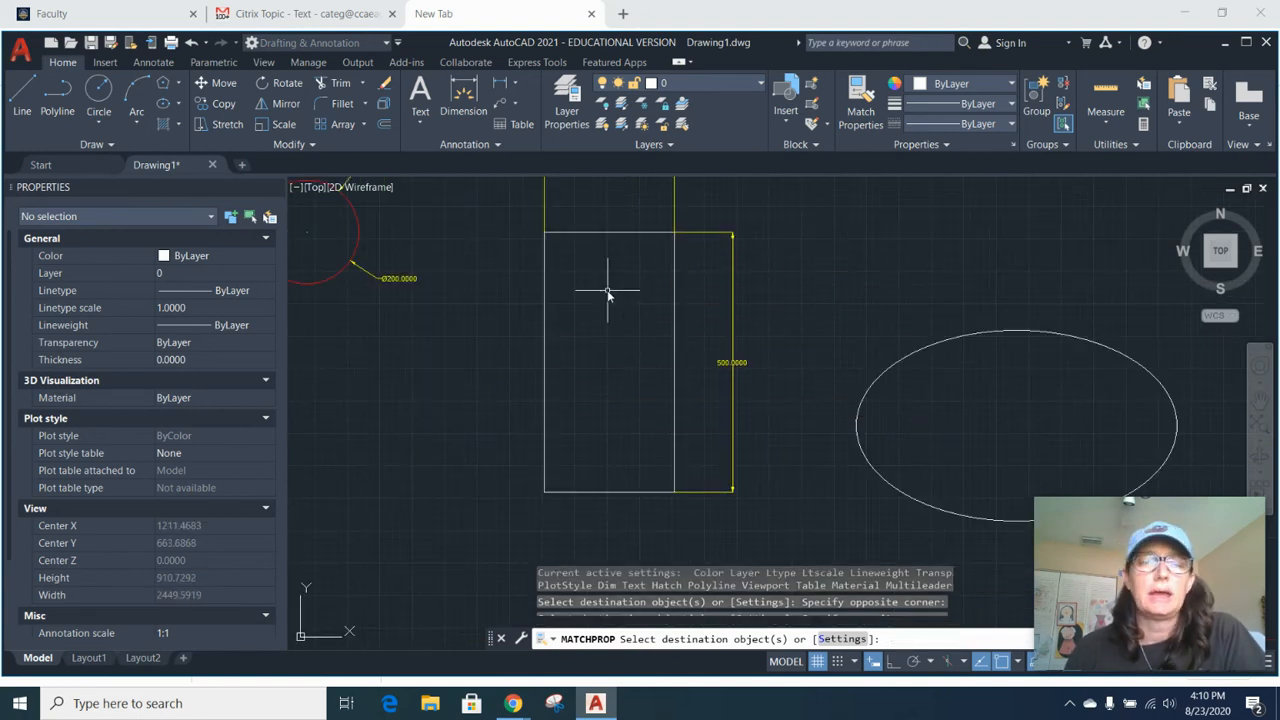
key(Escape)
- Match the rectangle to the properties of the red circle
text(ma)
key(Return)
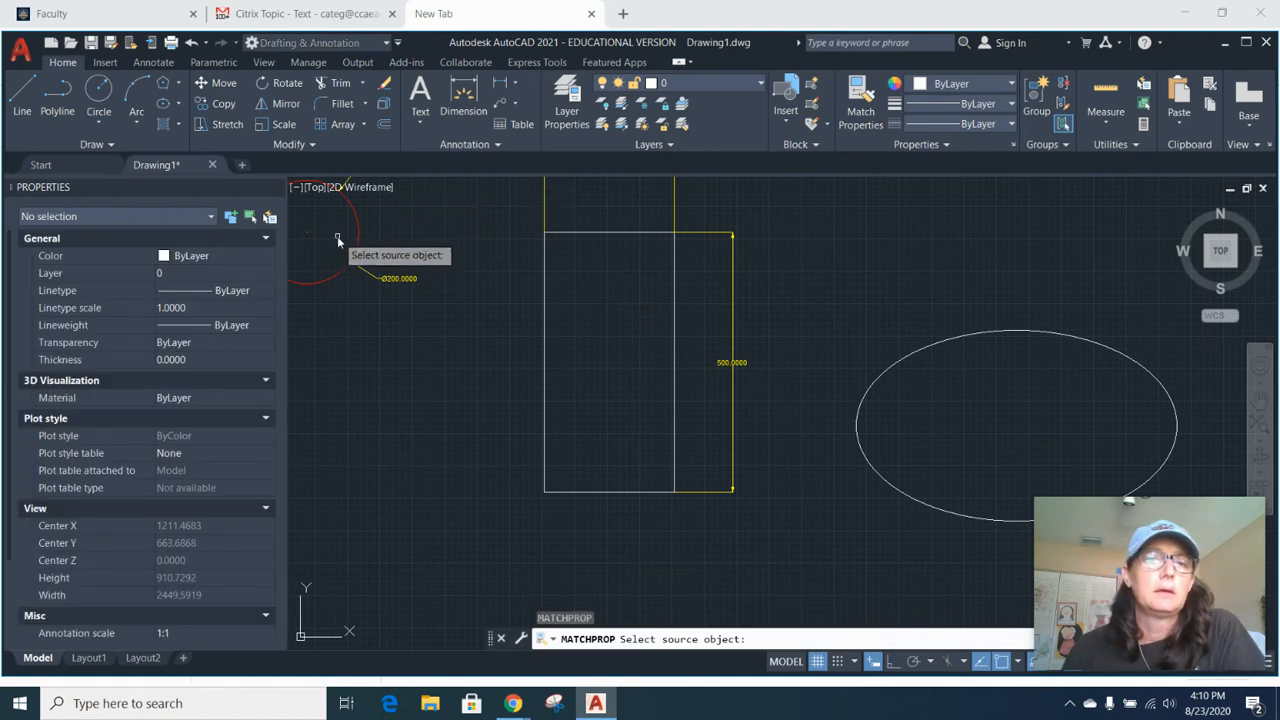
click(357, 234)
click(600, 226)
click(586, 183)
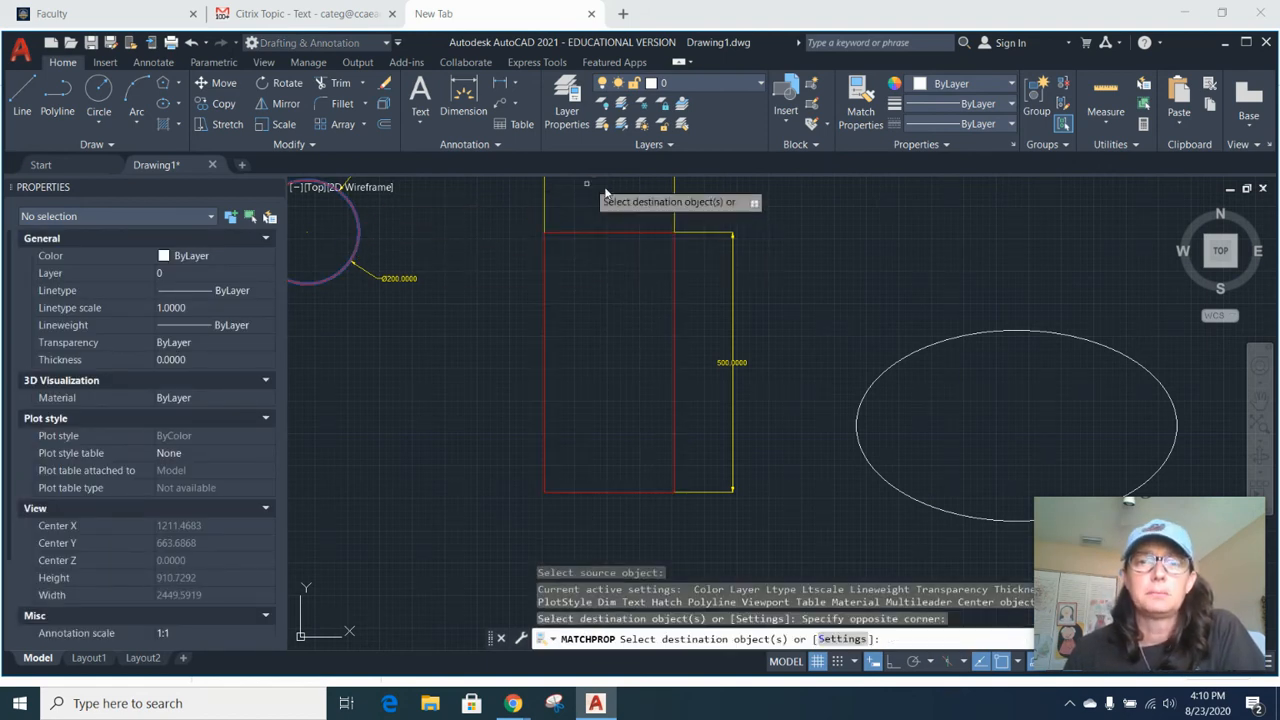
key(Escape)
- Add a linear dimension across the ellipse's full width, with the dimension line placed above the ellipse
scroll(900, 230, down, 4)
middle_drag(930, 260, 742, 280)
scroll(778, 334, up, 4)
middle_drag(775, 325, 758, 392)
scroll(758, 392, down, 2)
click(500, 83)
click(634, 380)
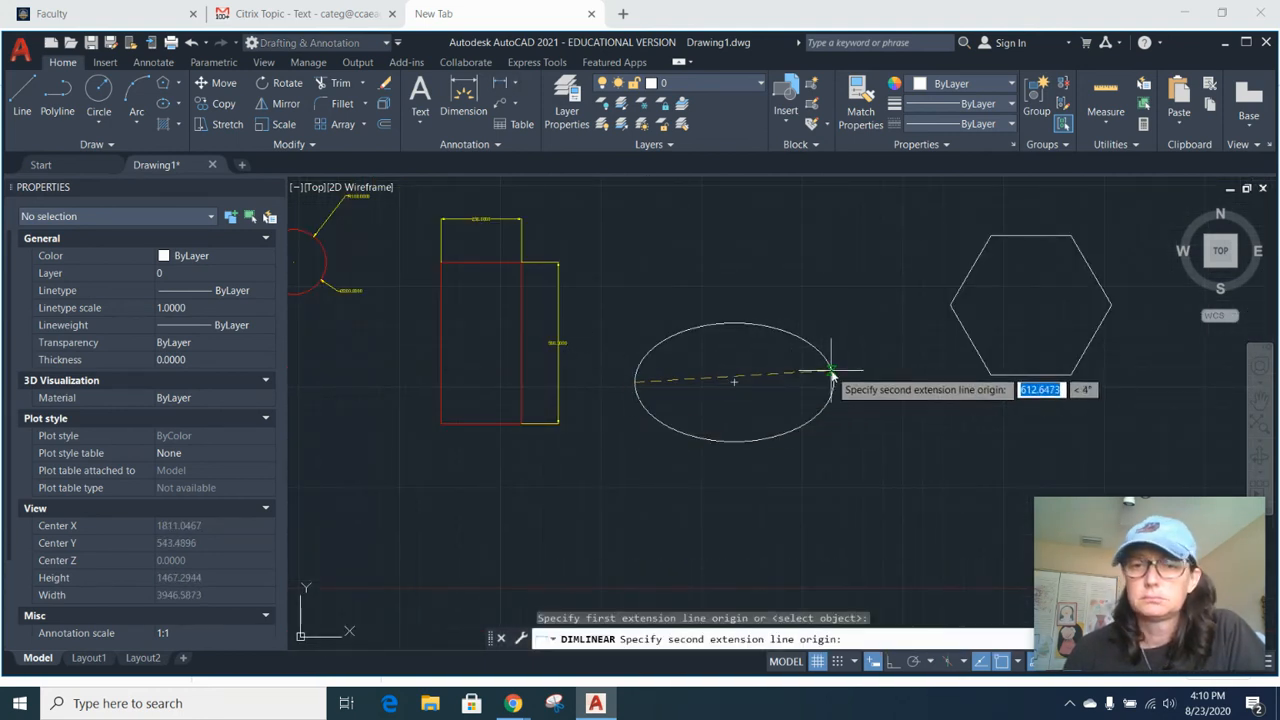
click(834, 381)
click(836, 291)
key(Escape)
- Match the ellipse's width dimension to the properties of the rectangle's yellow height dimension
scroll(838, 294, up, 2)
scroll(838, 294, down, 2)
text(ma)
key(Return)
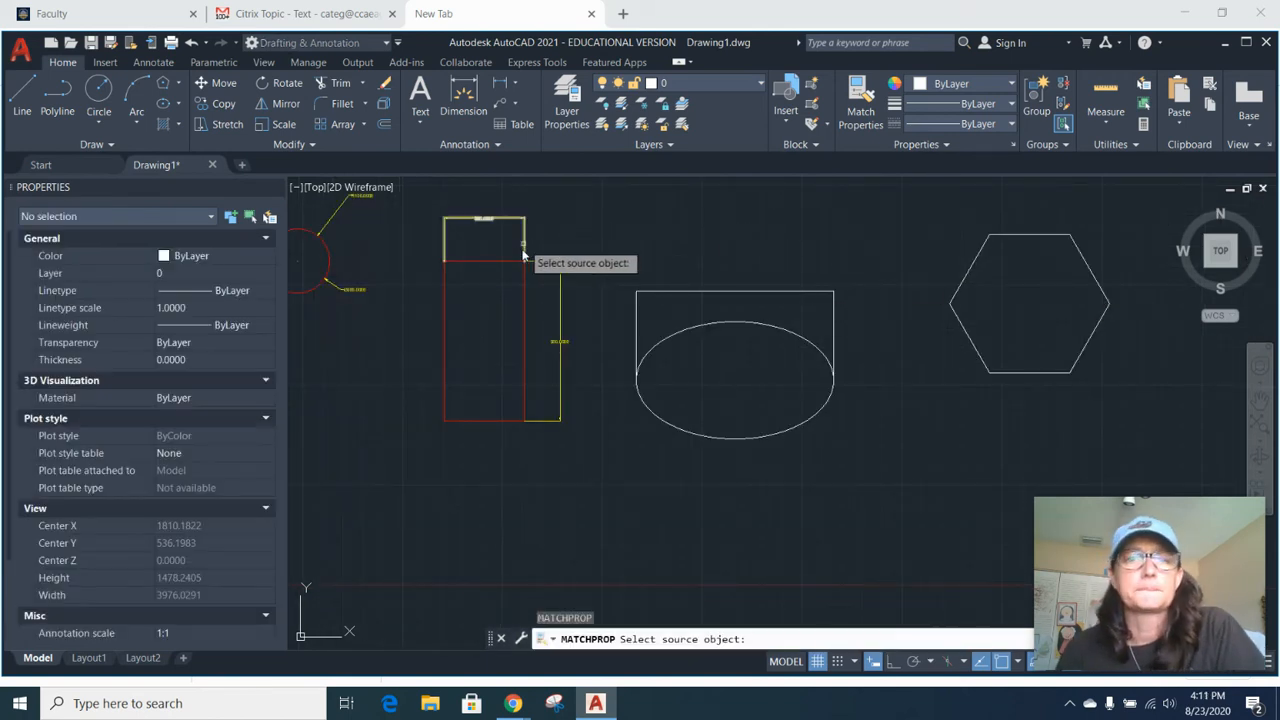
click(556, 263)
click(652, 309)
click(635, 297)
key(Escape)
- Match the ellipse to the properties of the red rectangle
text(ma)
key(Return)
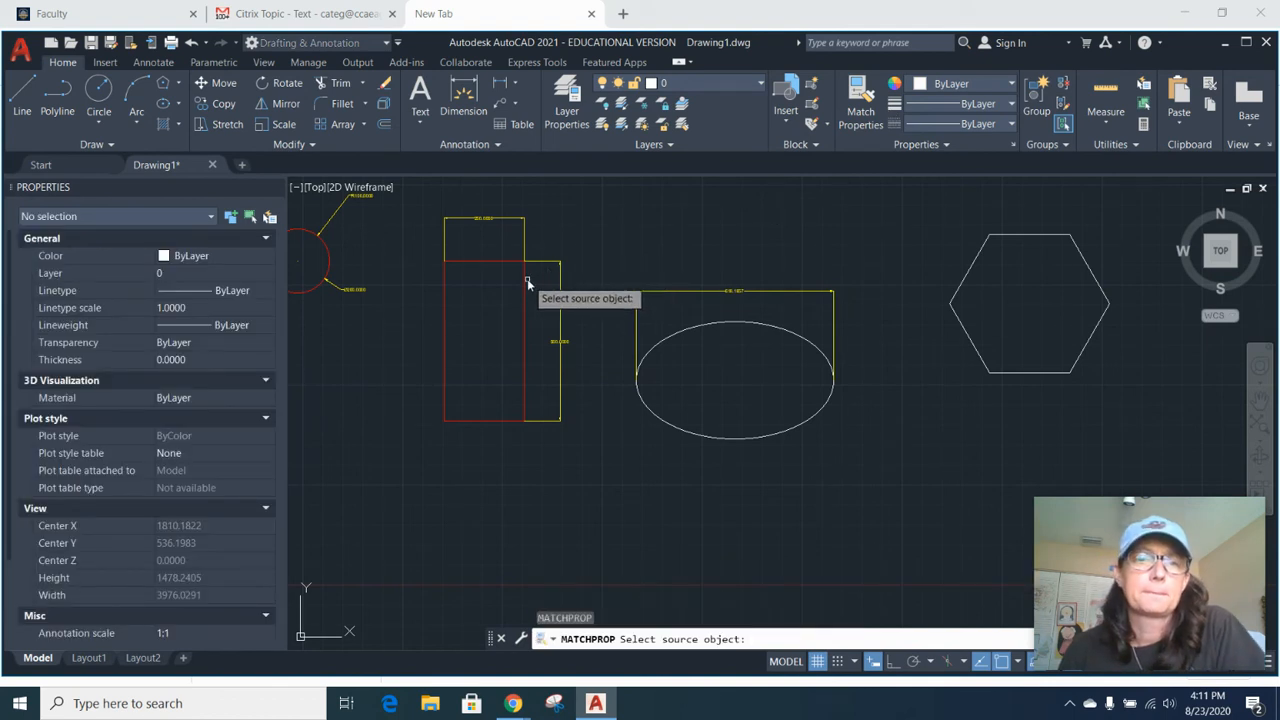
click(522, 278)
click(505, 264)
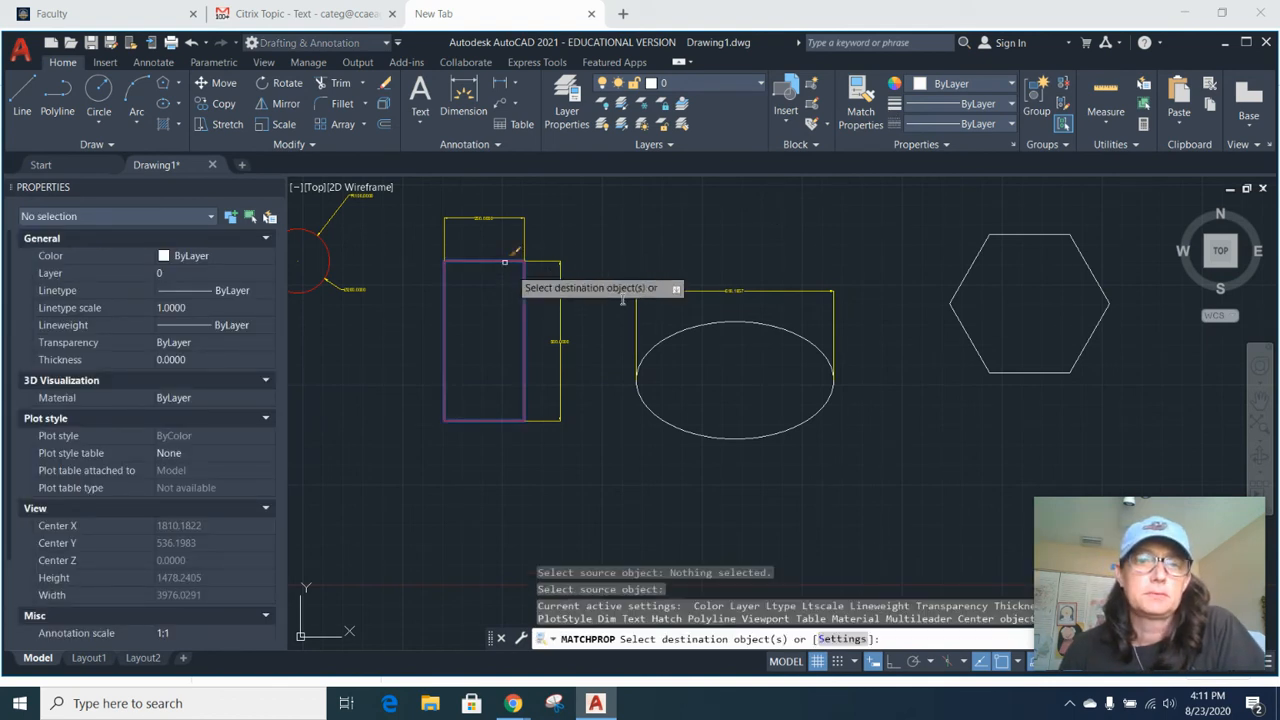
click(713, 302)
click(703, 317)
scroll(720, 320, down, 2)
key(Escape)
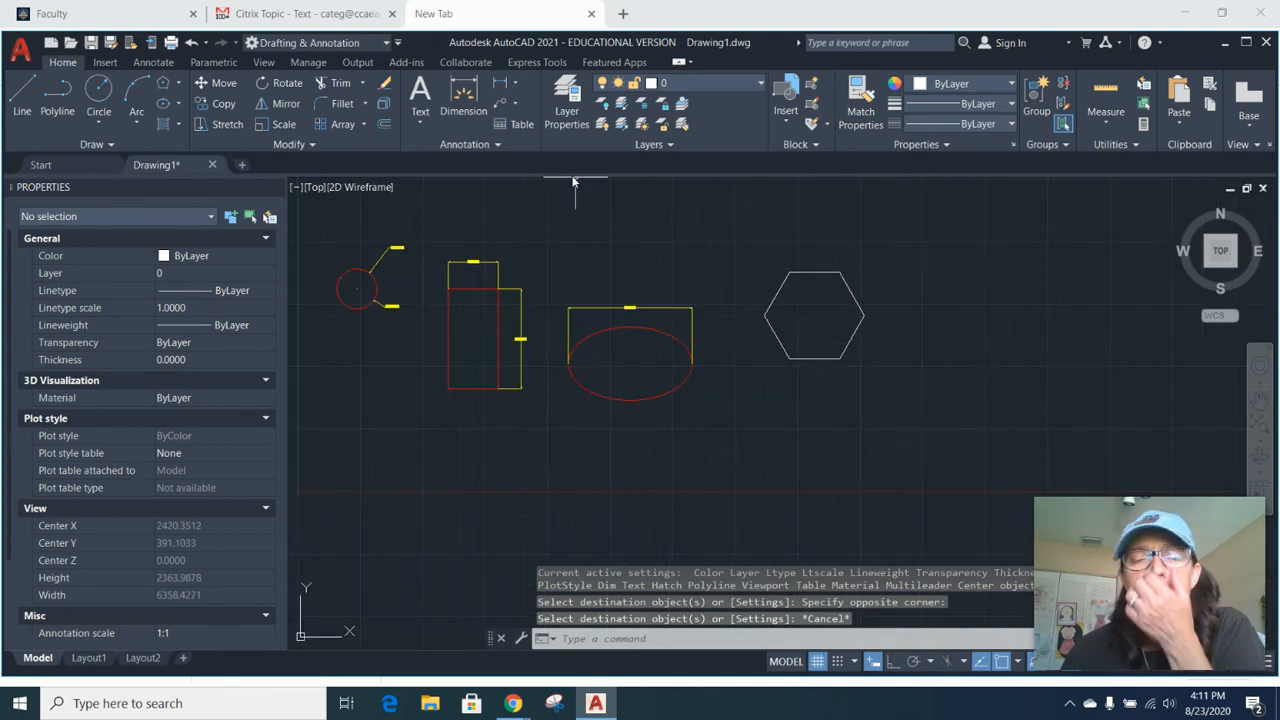
- Add an aligned dimension to the hexagon's upper-right side, placed outside the shape
click(515, 83)
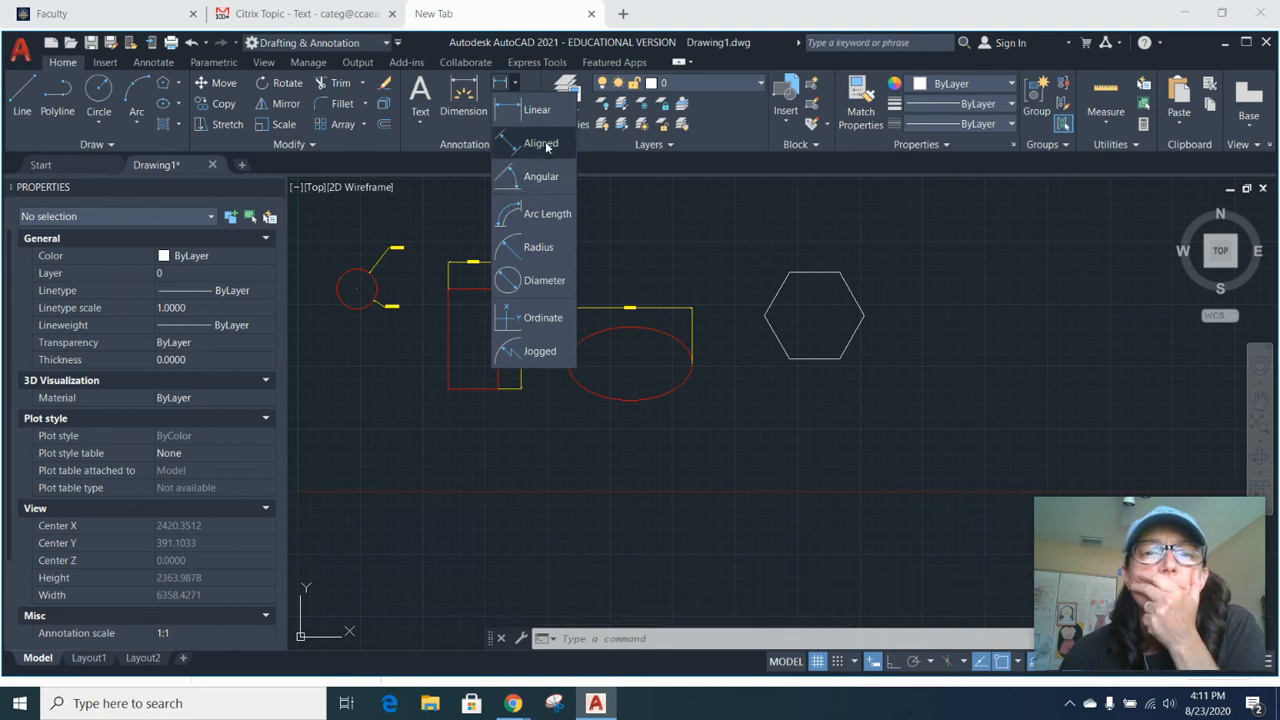
click(520, 143)
click(840, 272)
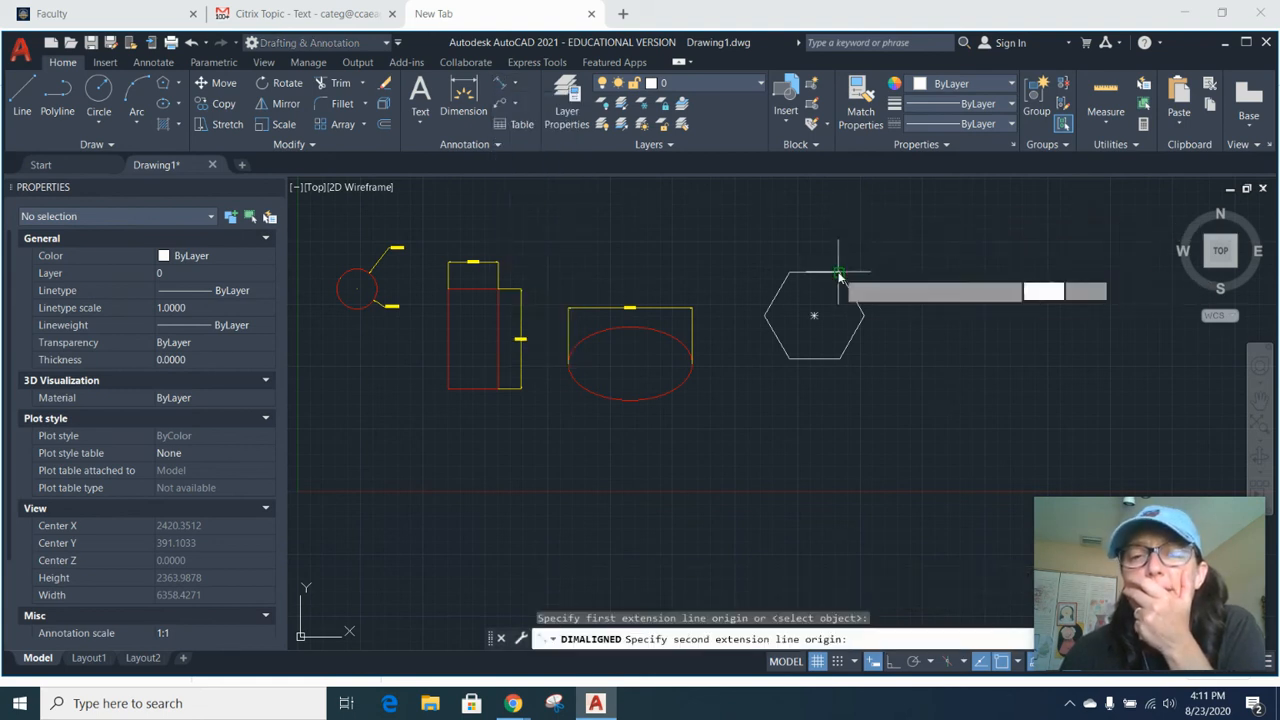
click(864, 317)
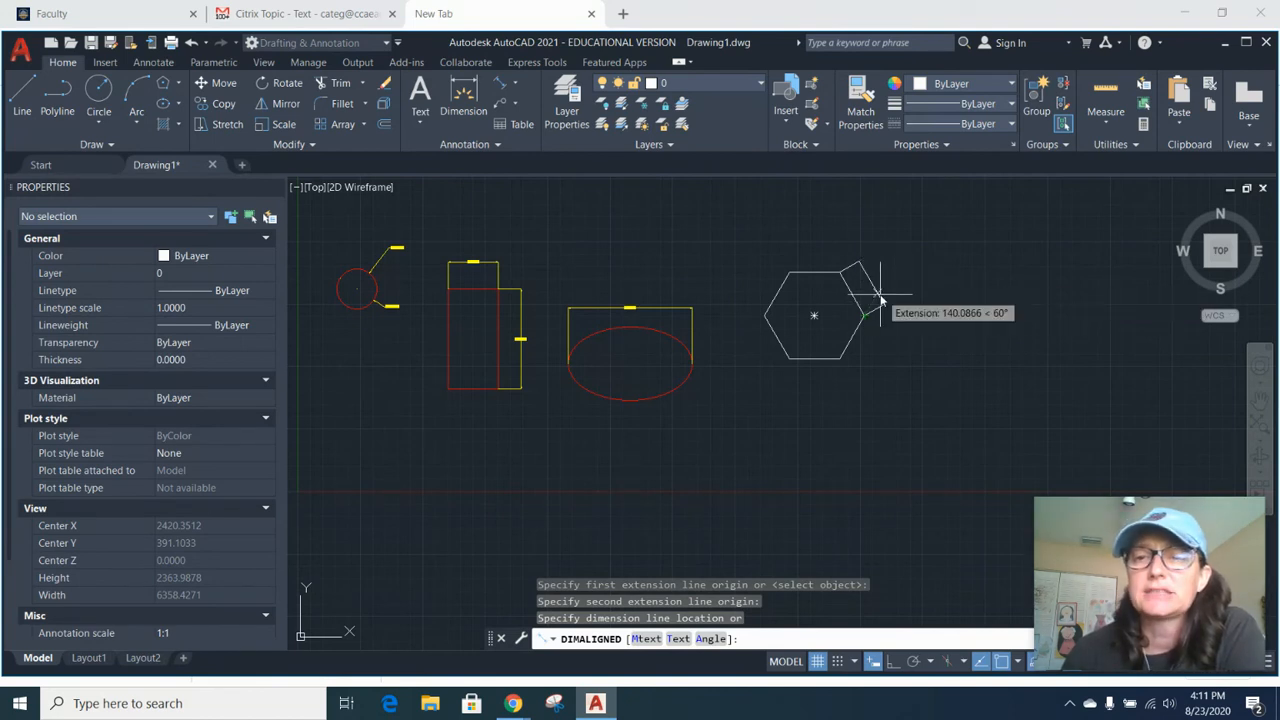
click(896, 288)
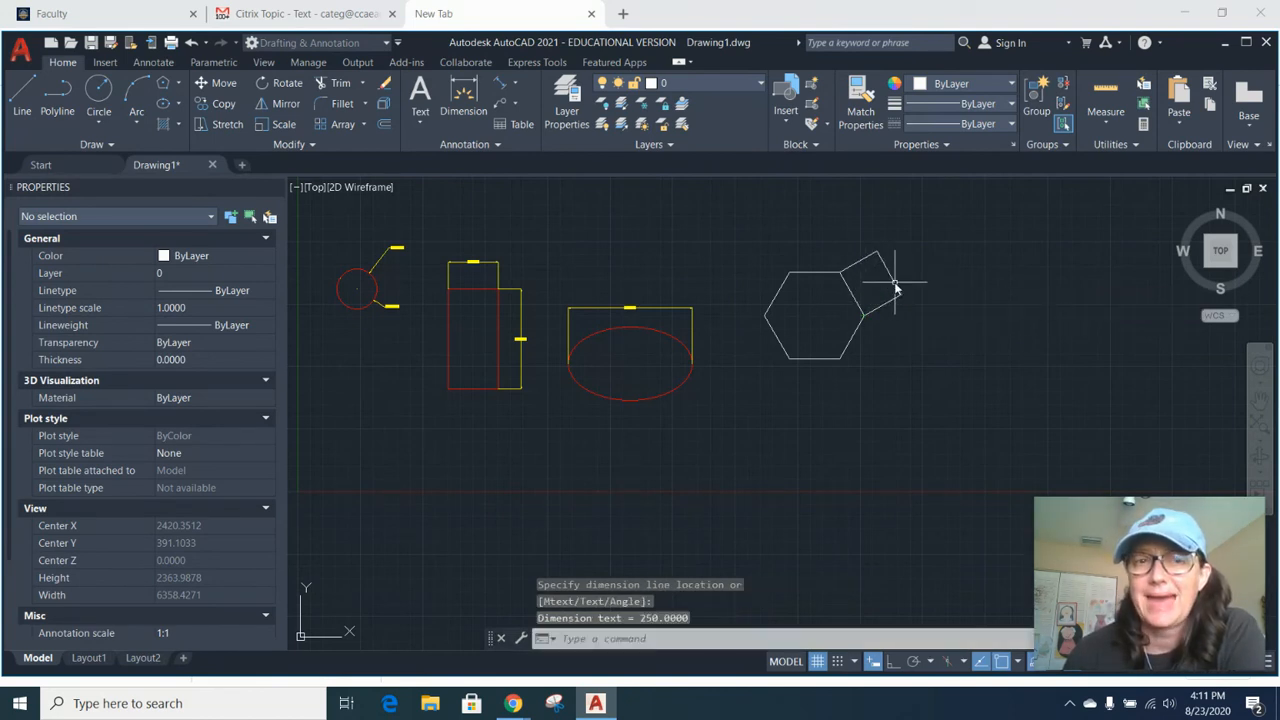
- Add a vertical linear dimension across the hexagon's upper-left side, placed outside the shape
click(519, 83)
click(560, 108)
click(789, 272)
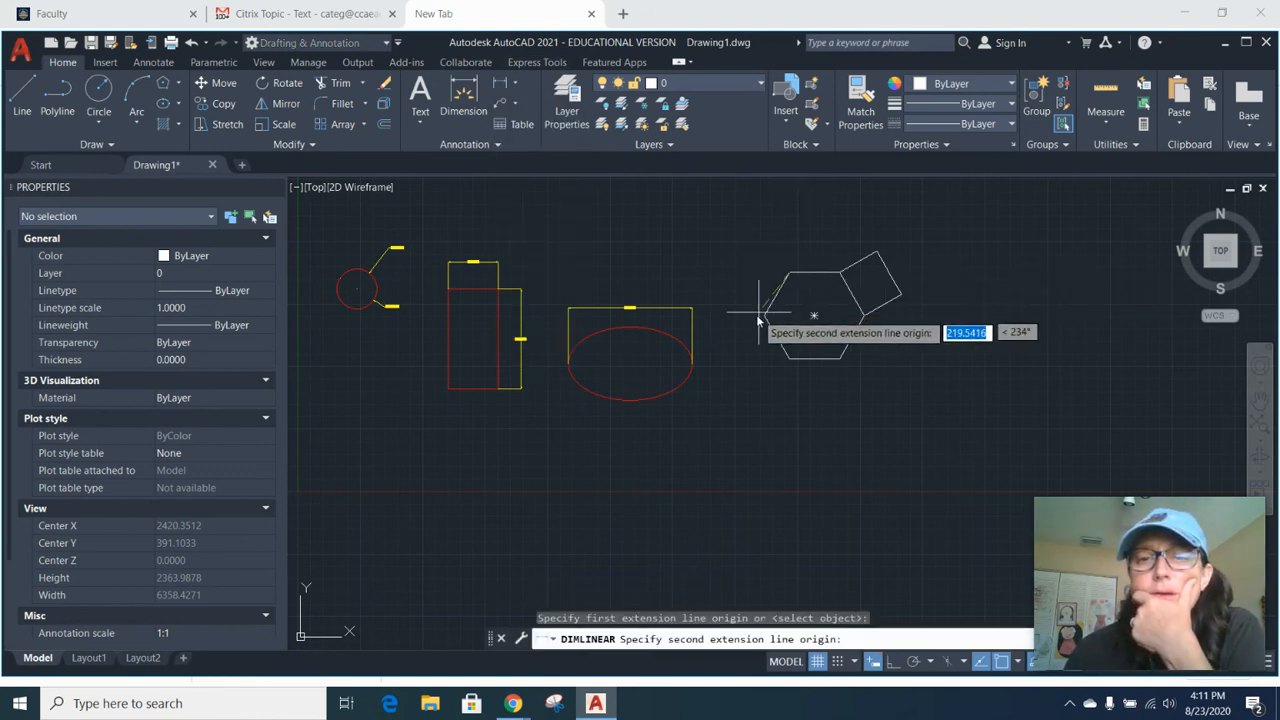
click(765, 316)
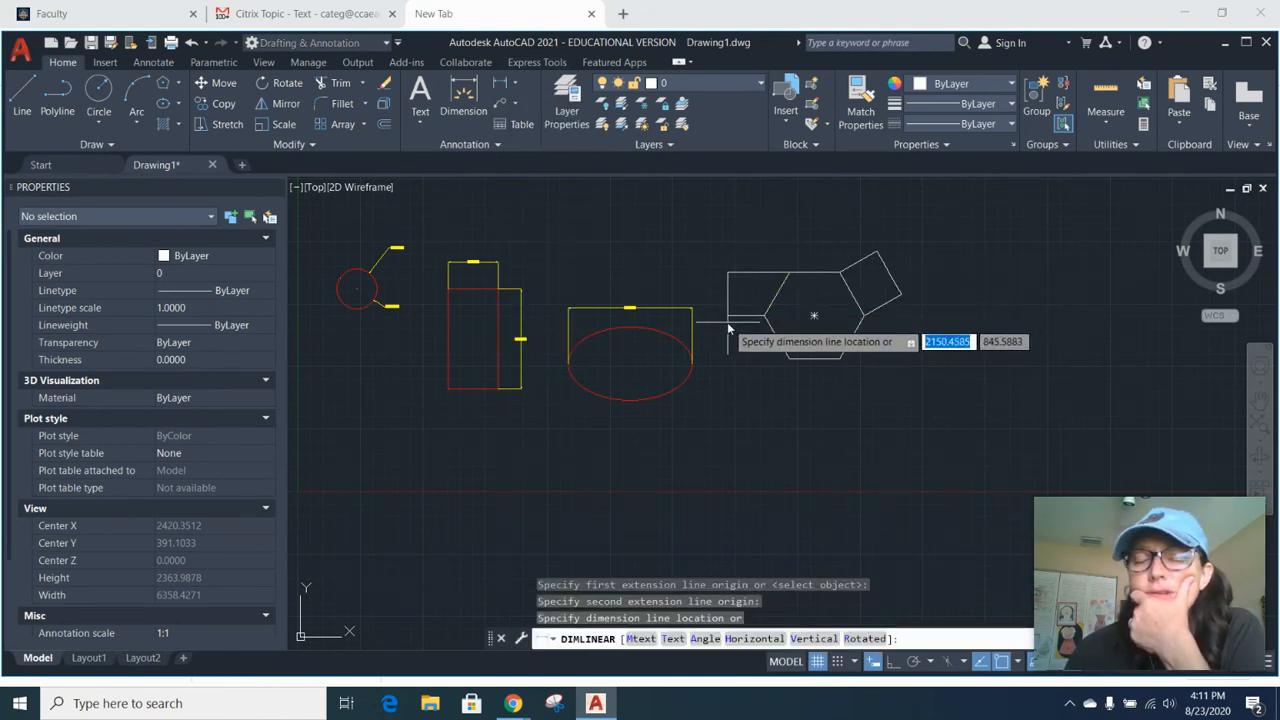
click(727, 322)
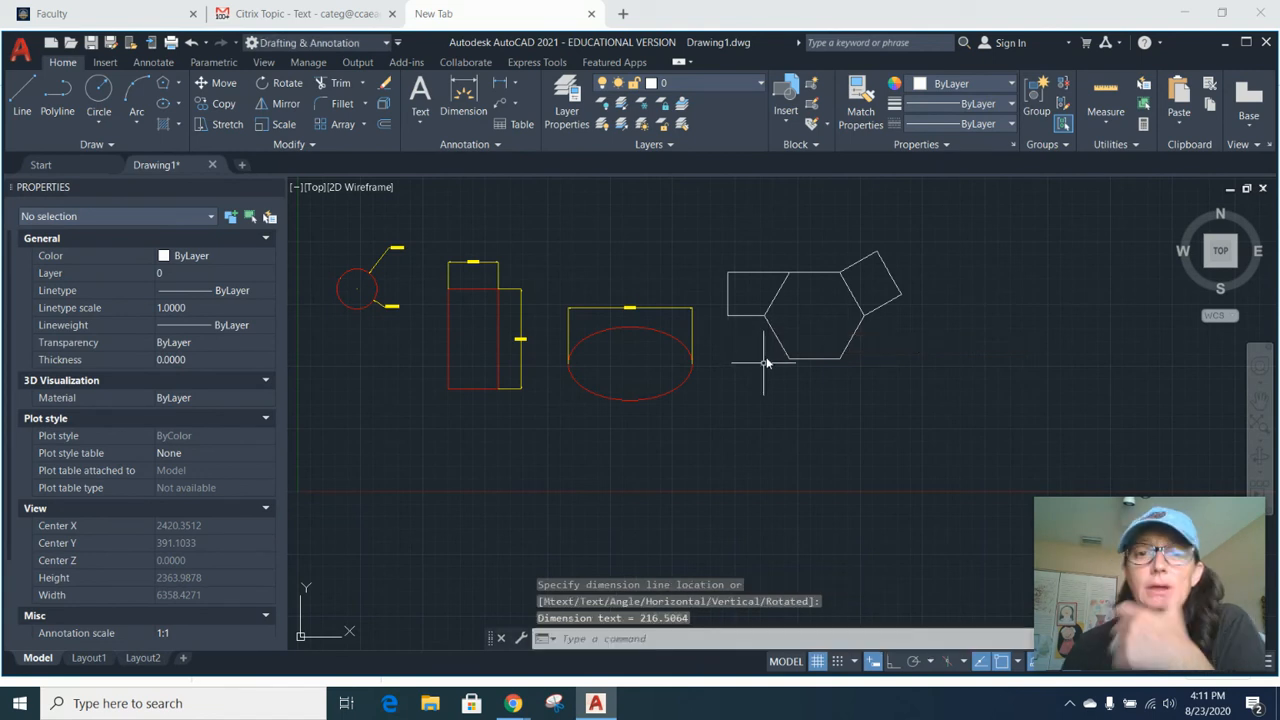
- Match the hexagon's linear and aligned dimensions to the properties of the ellipse's yellow width dimension
text(ma)
key(Return)
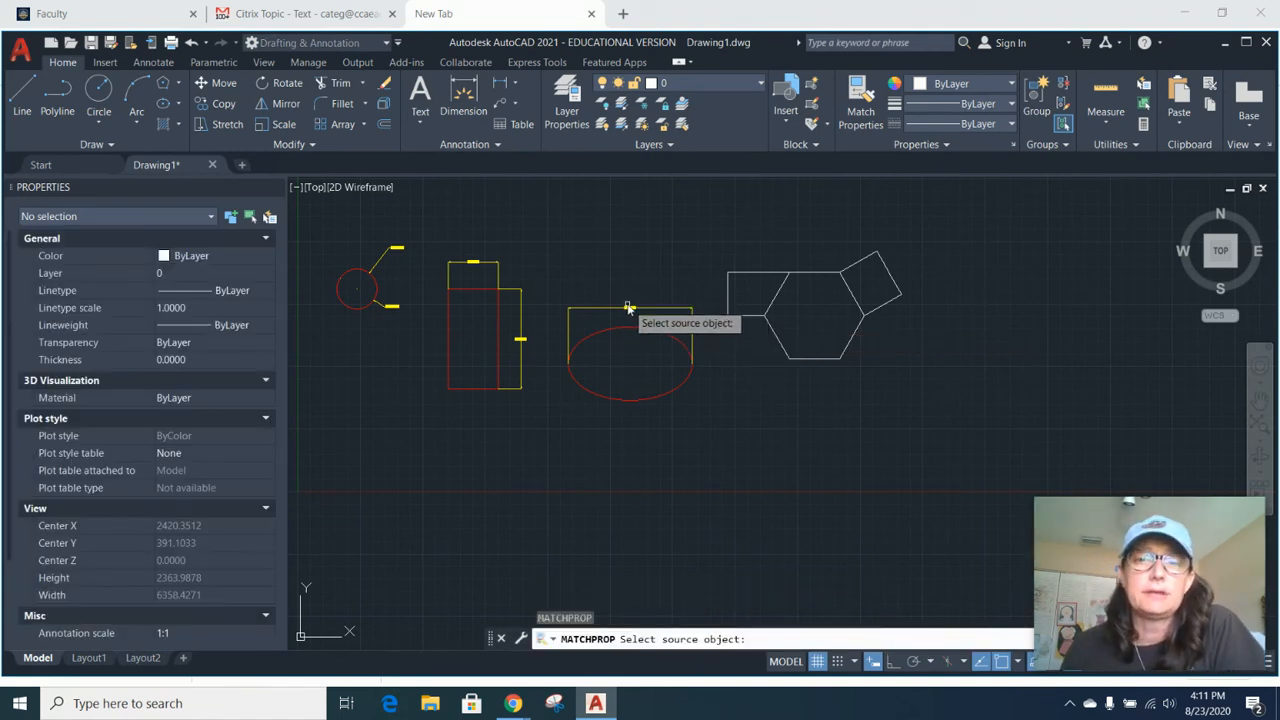
click(635, 310)
click(733, 271)
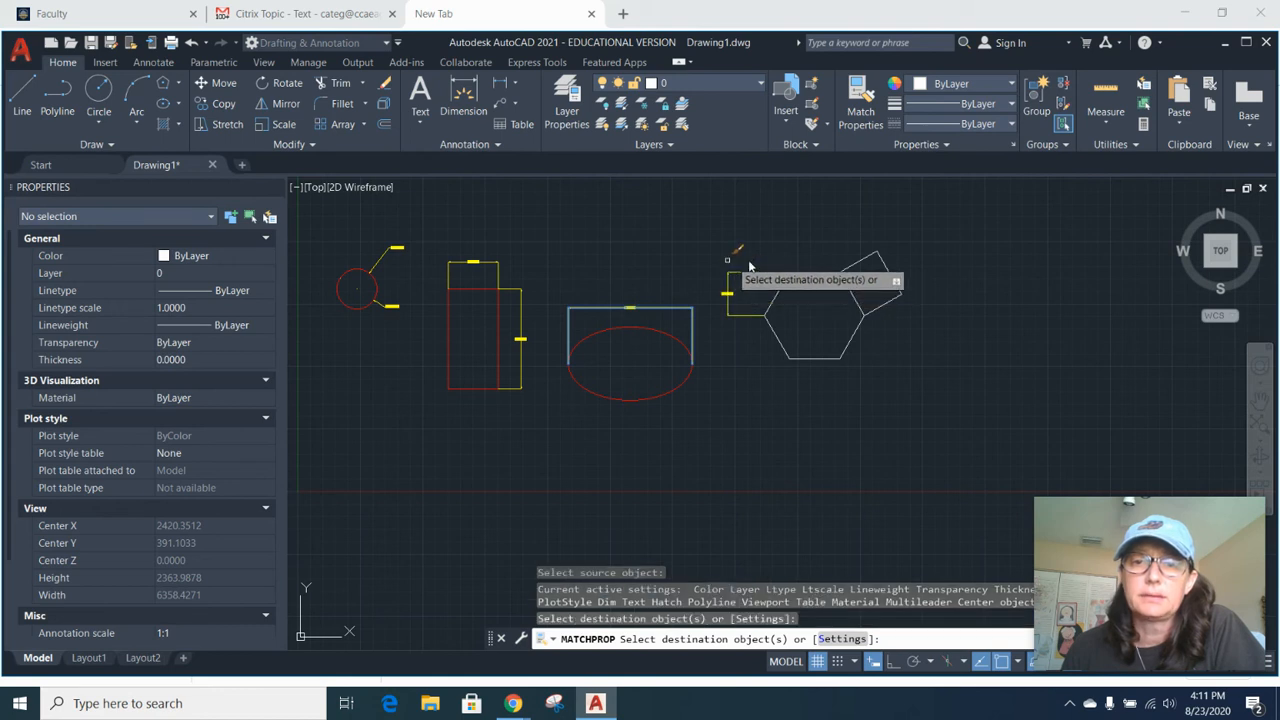
click(875, 258)
scroll(882, 268, up, 4)
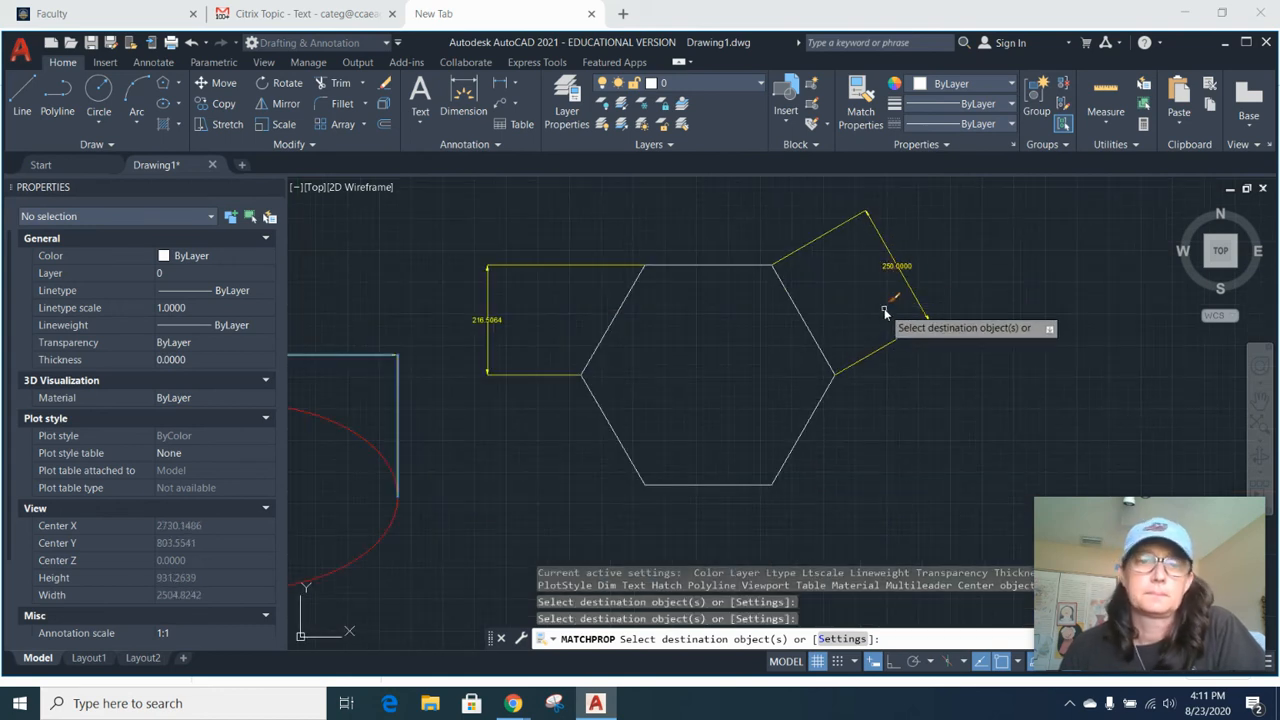
middle_drag(730, 378, 820, 388)
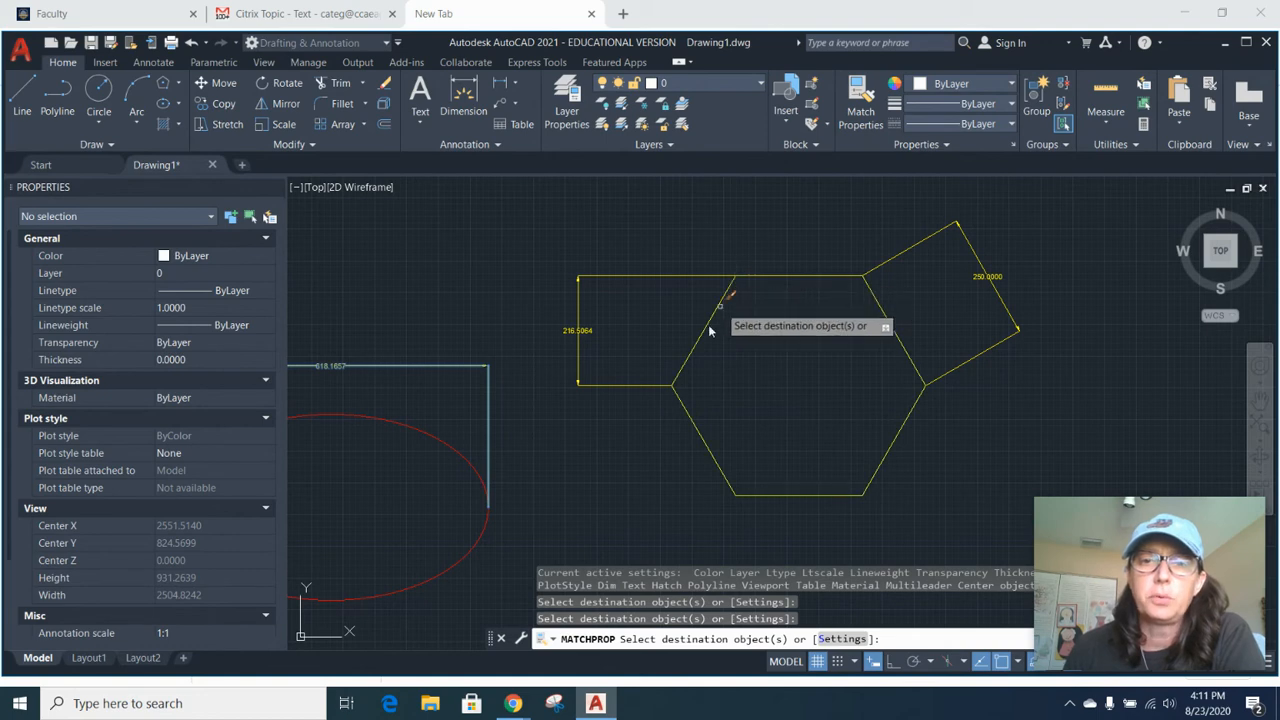
key(Escape)
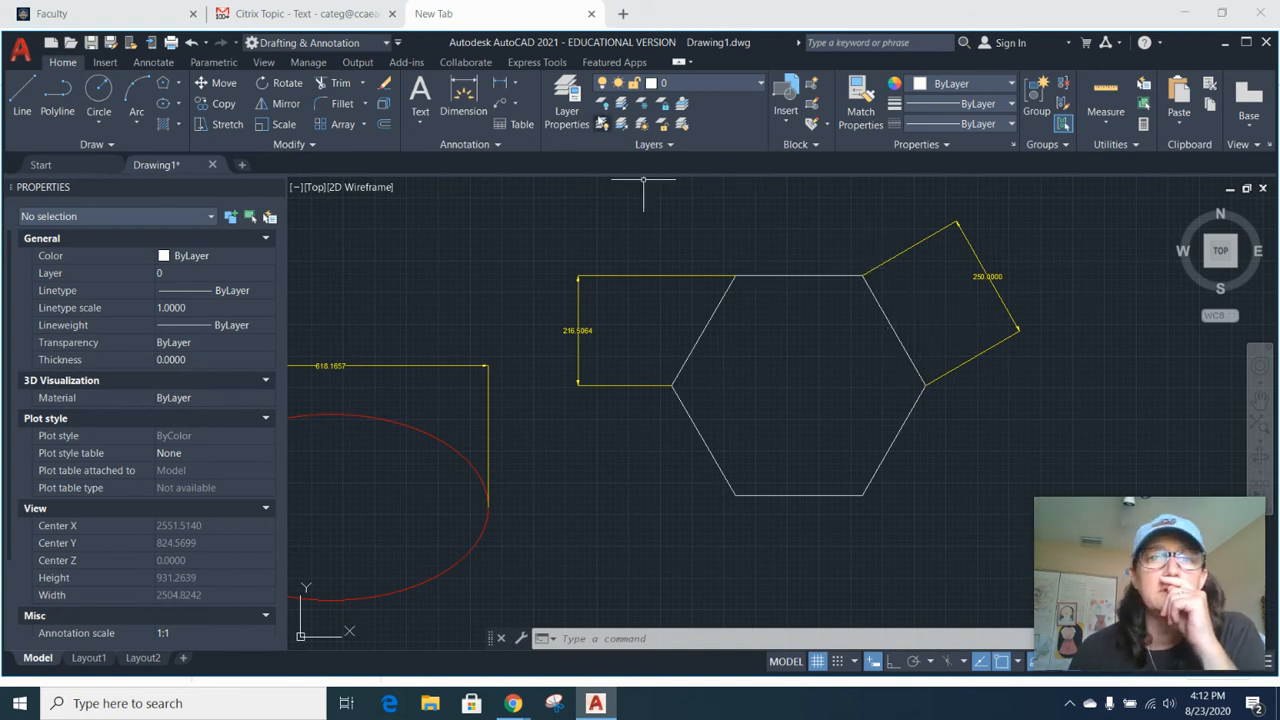
- Add an angular dimension inside the hexagon between its lower-left side and its bottom side
click(513, 88)
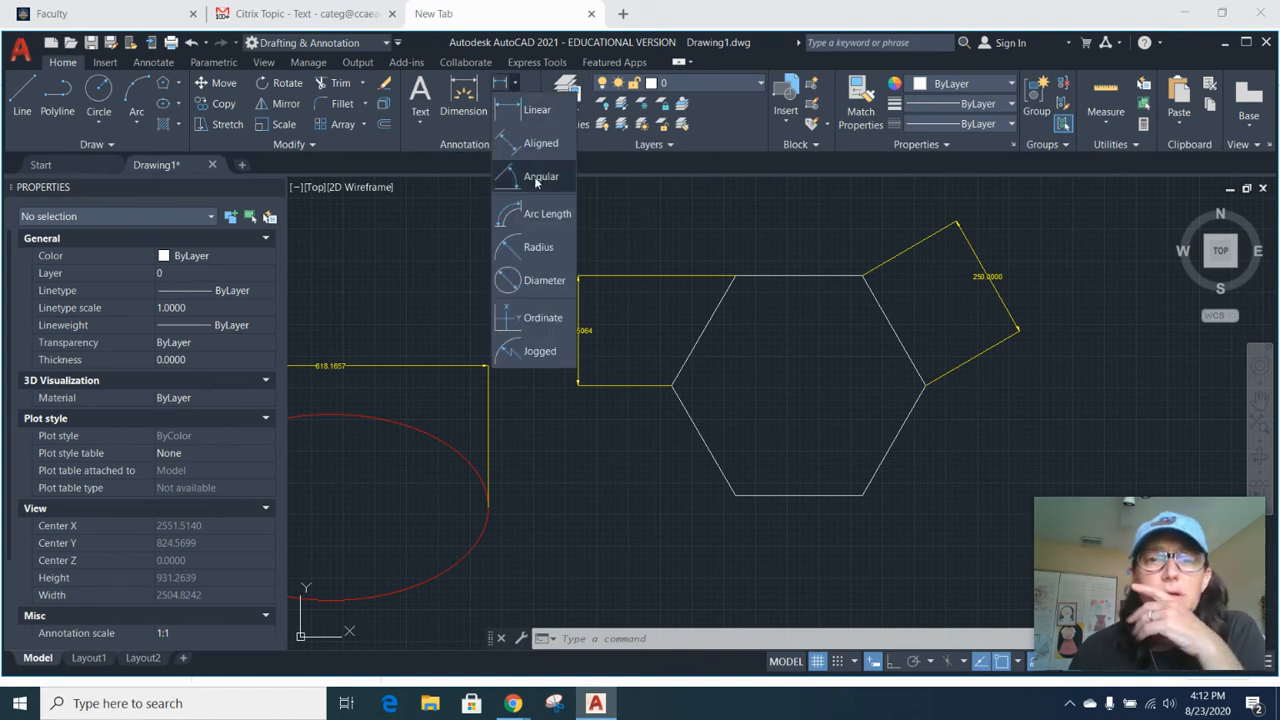
click(540, 177)
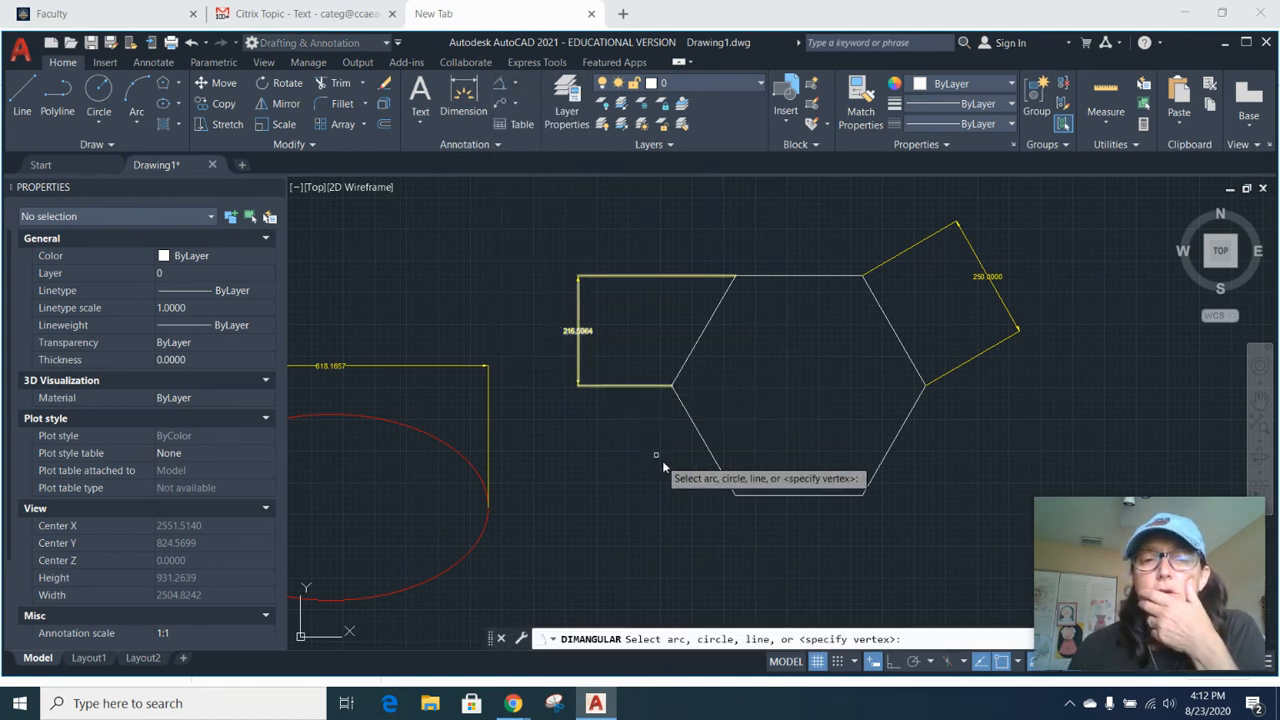
click(712, 466)
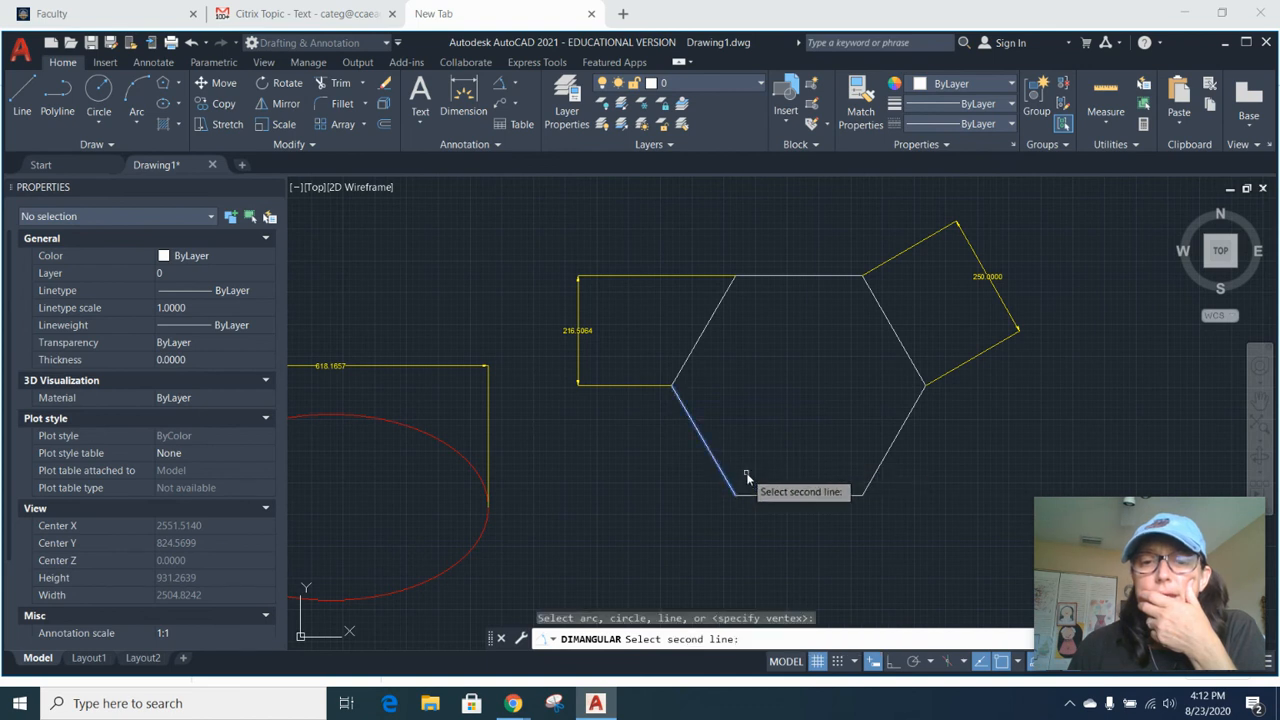
click(762, 497)
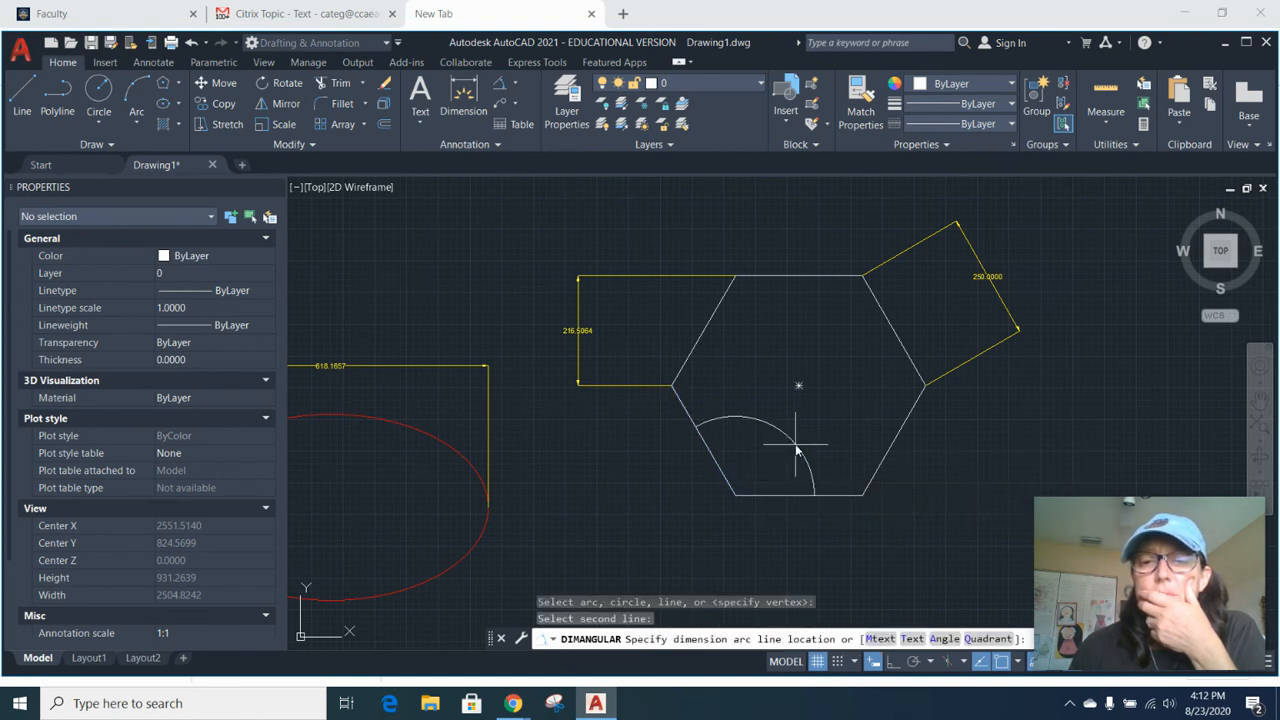
click(752, 417)
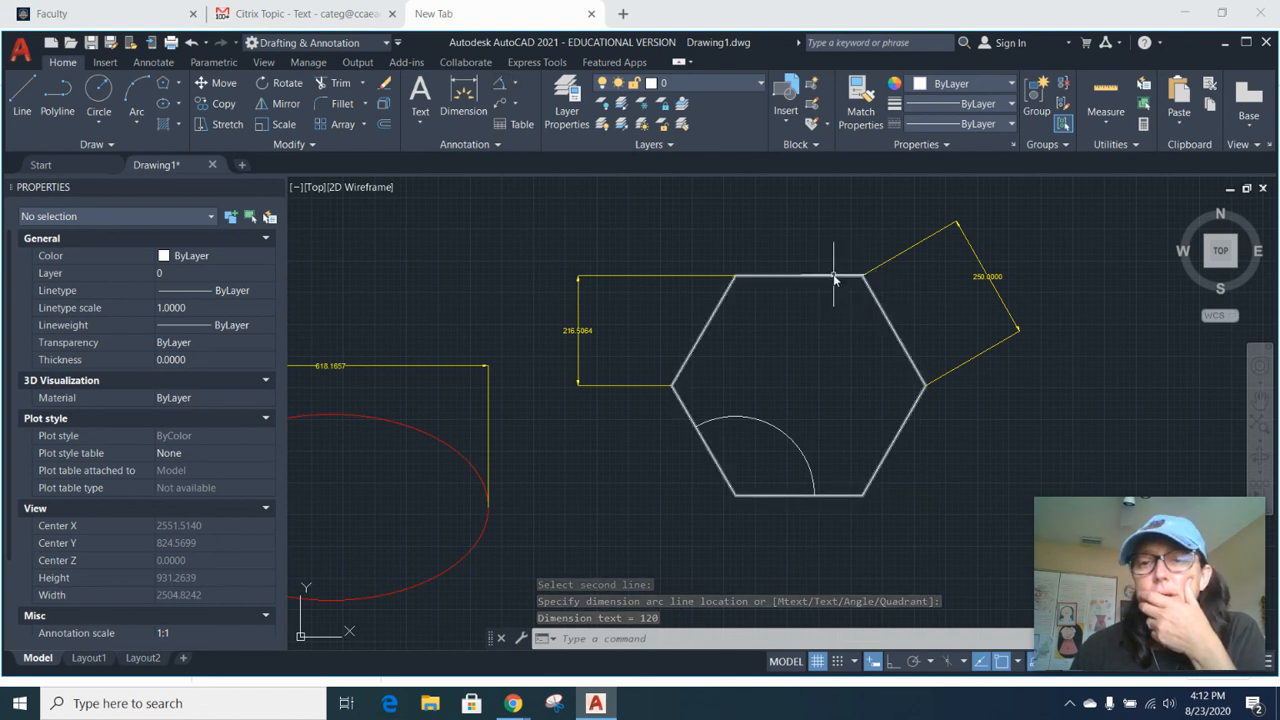
click(900, 433)
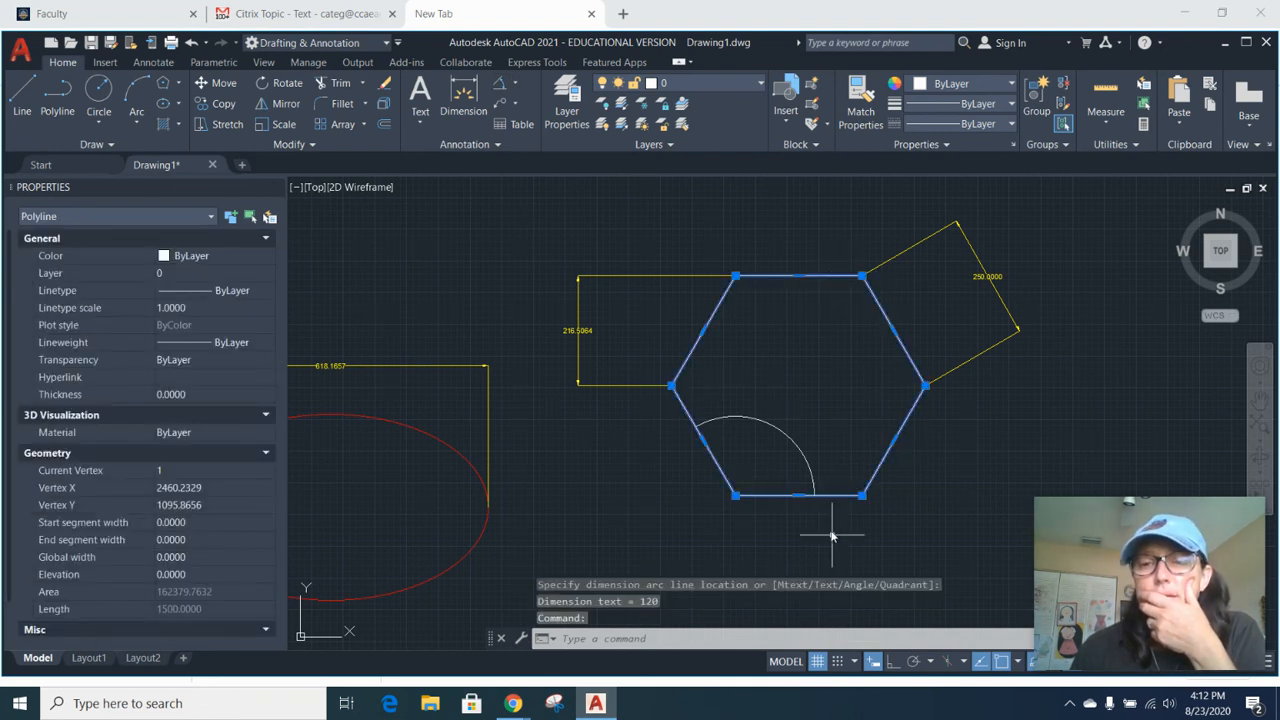
key(Escape)
key(Escape)
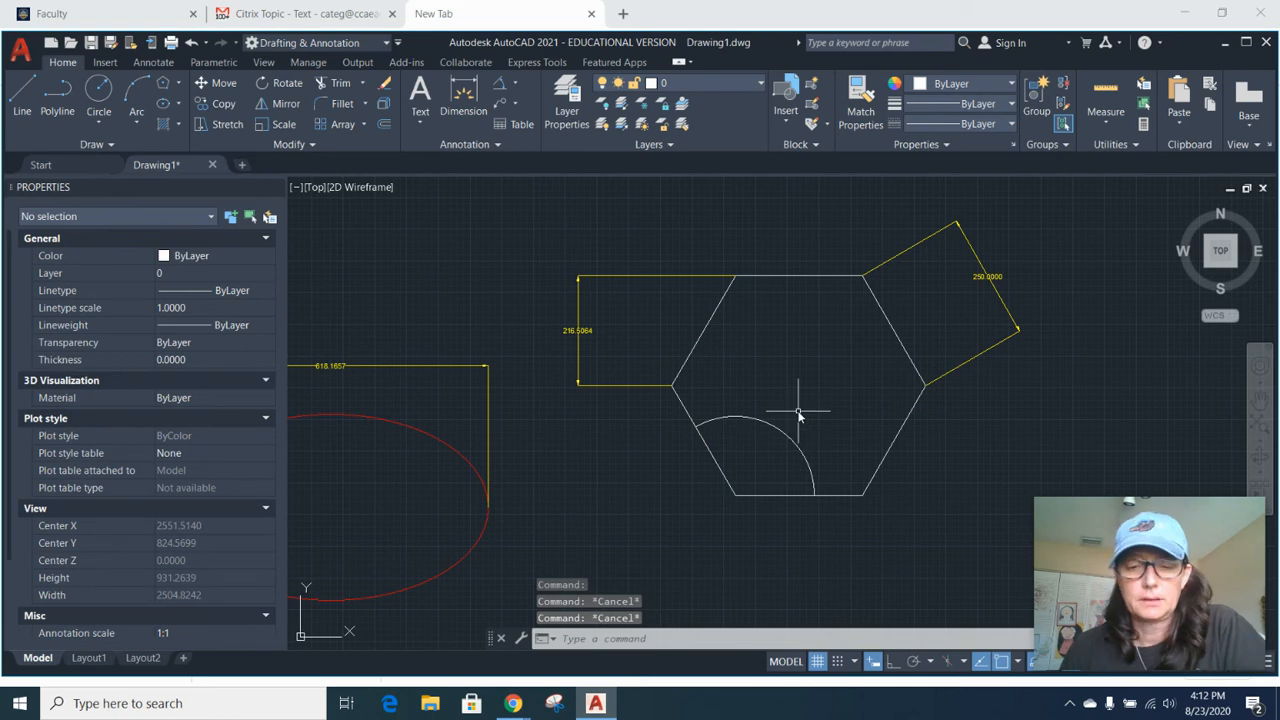
- Match the hexagon's angular dimension to the properties of its yellow vertical linear dimension
text(ma)
key(Return)
click(692, 279)
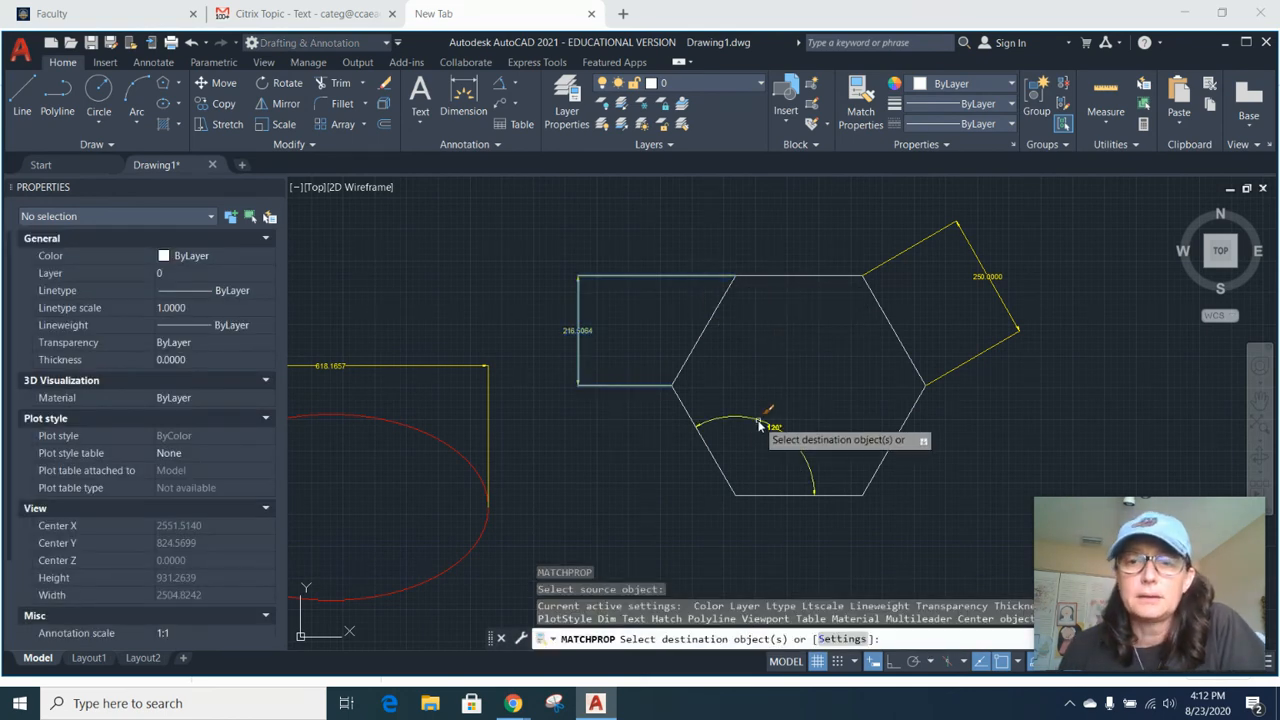
key(Escape)
scroll(815, 447, up, 5)
middle_drag(815, 447, 845, 334)
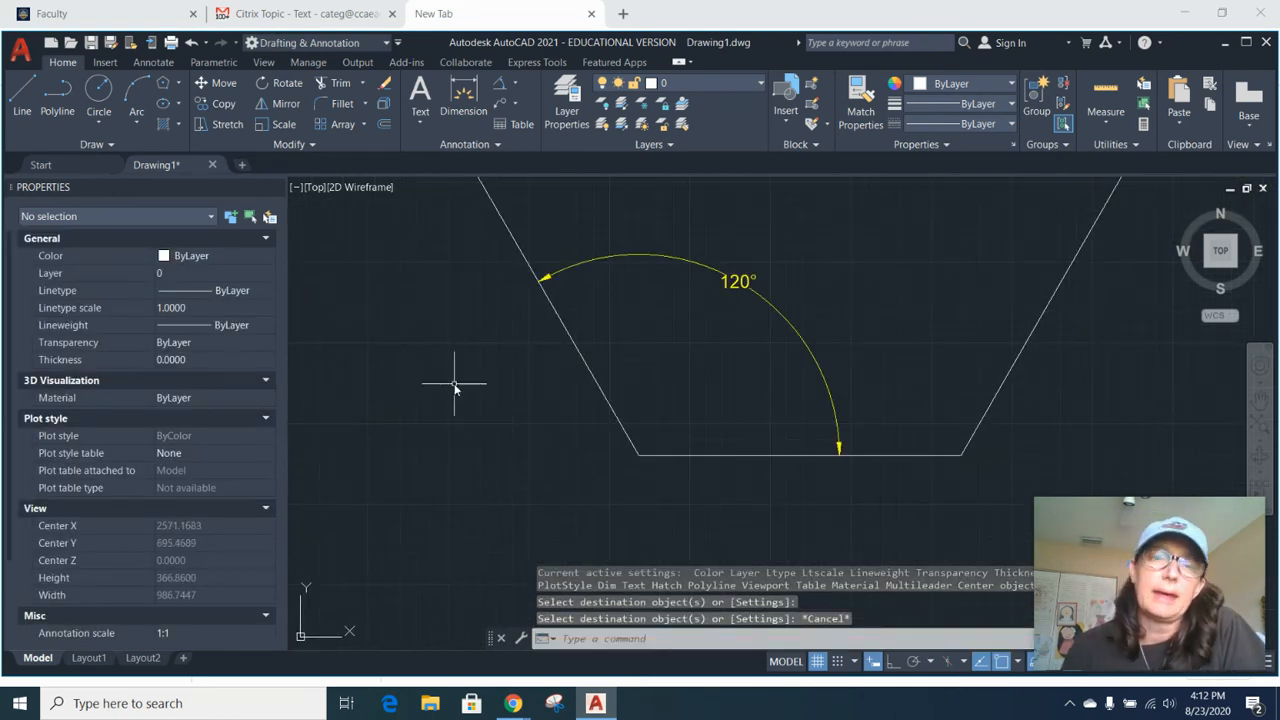
- Match the white hexagon outline to the properties of the red ellipse
scroll(769, 461, down, 4)
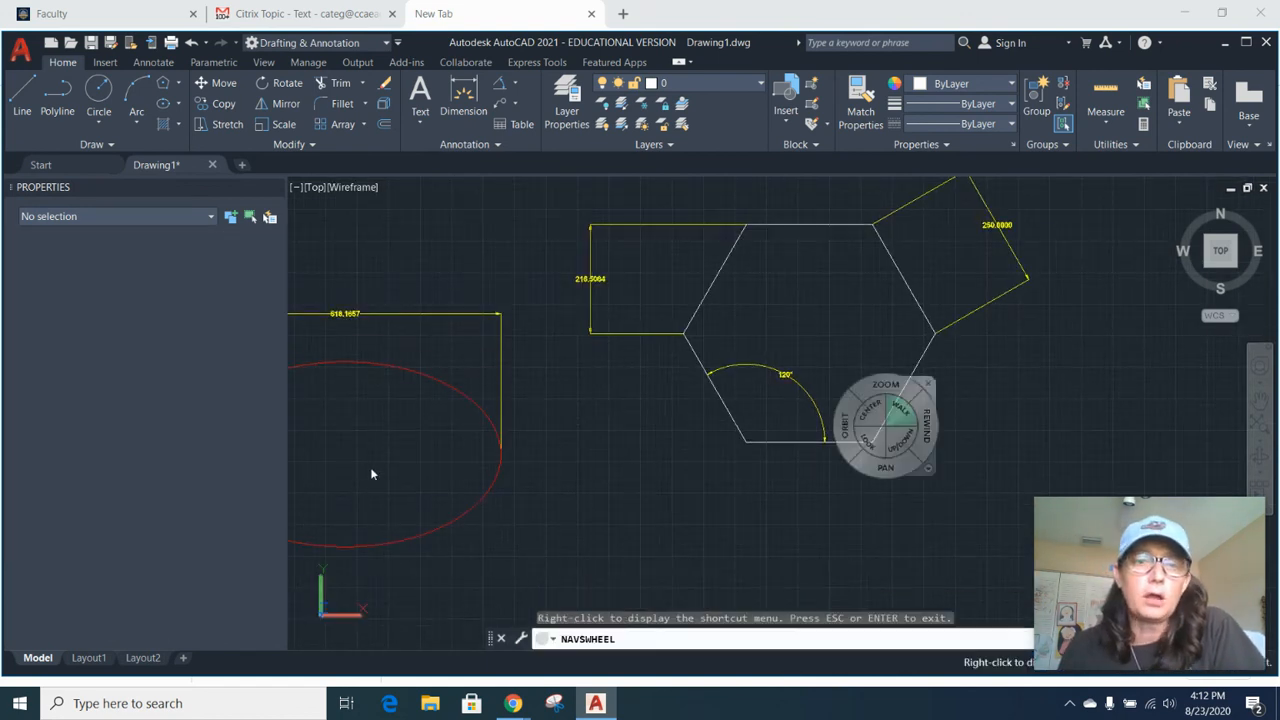
key(Escape)
key(Escape)
text(ma)
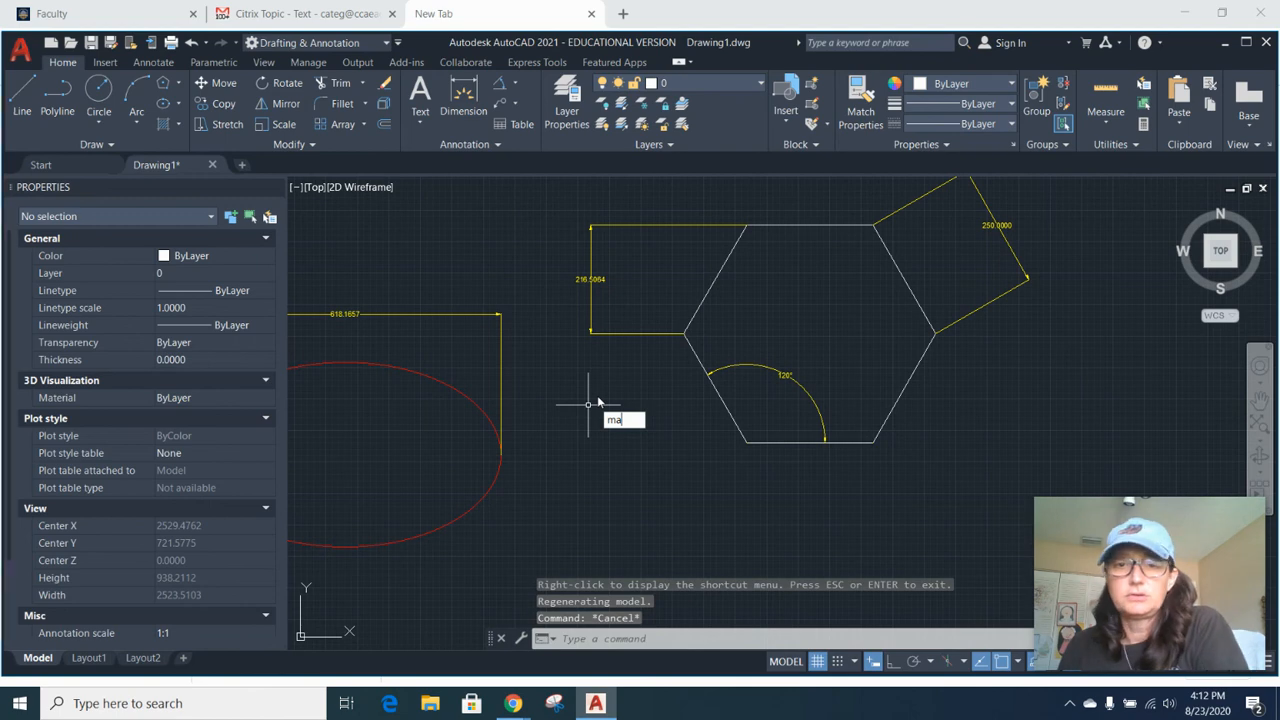
key(Return)
click(471, 400)
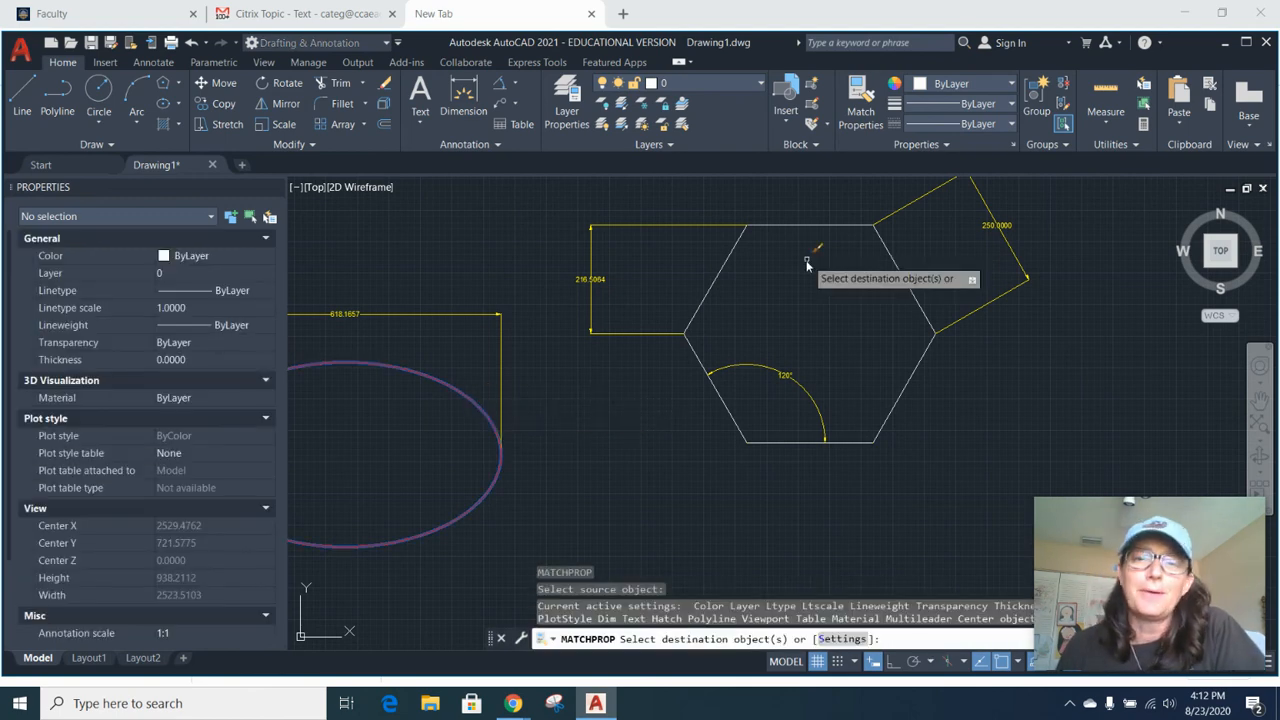
click(713, 287)
key(Escape)
scroll(786, 349, down, 2)
middle_drag(786, 349, 908, 363)
scroll(908, 363, down, 2)
scroll(912, 357, up, 2)
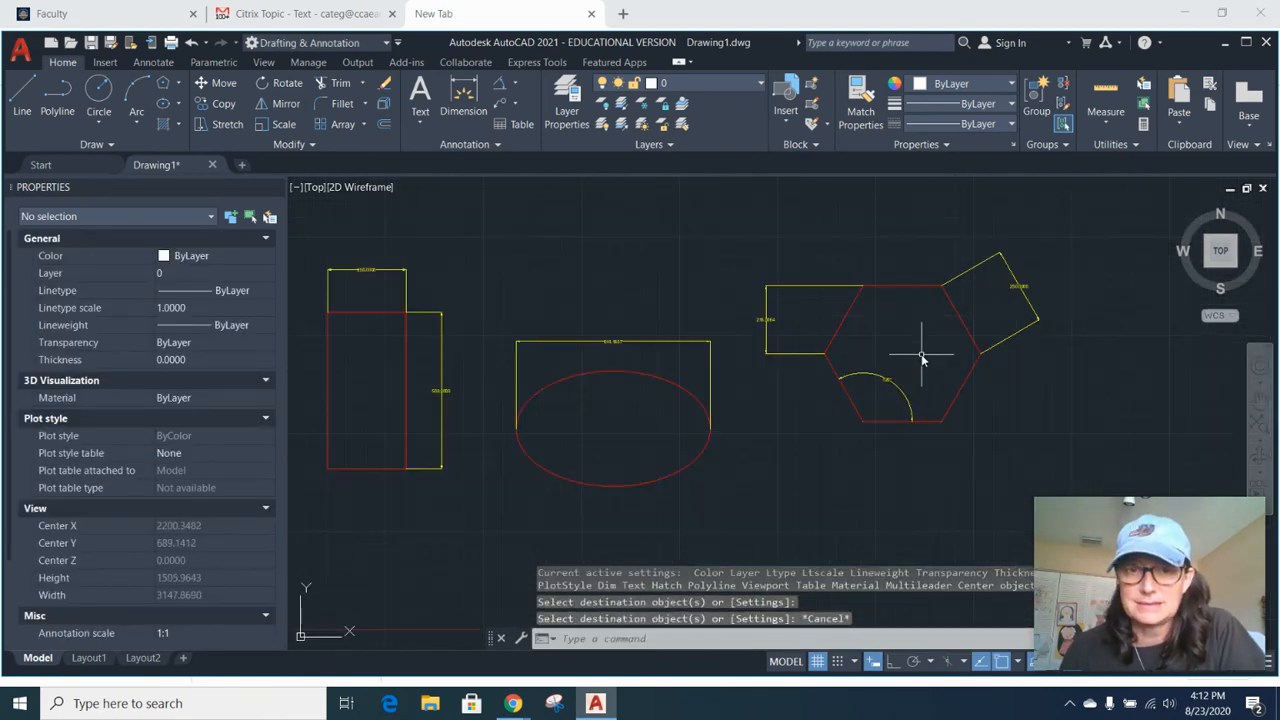
click(762, 84)
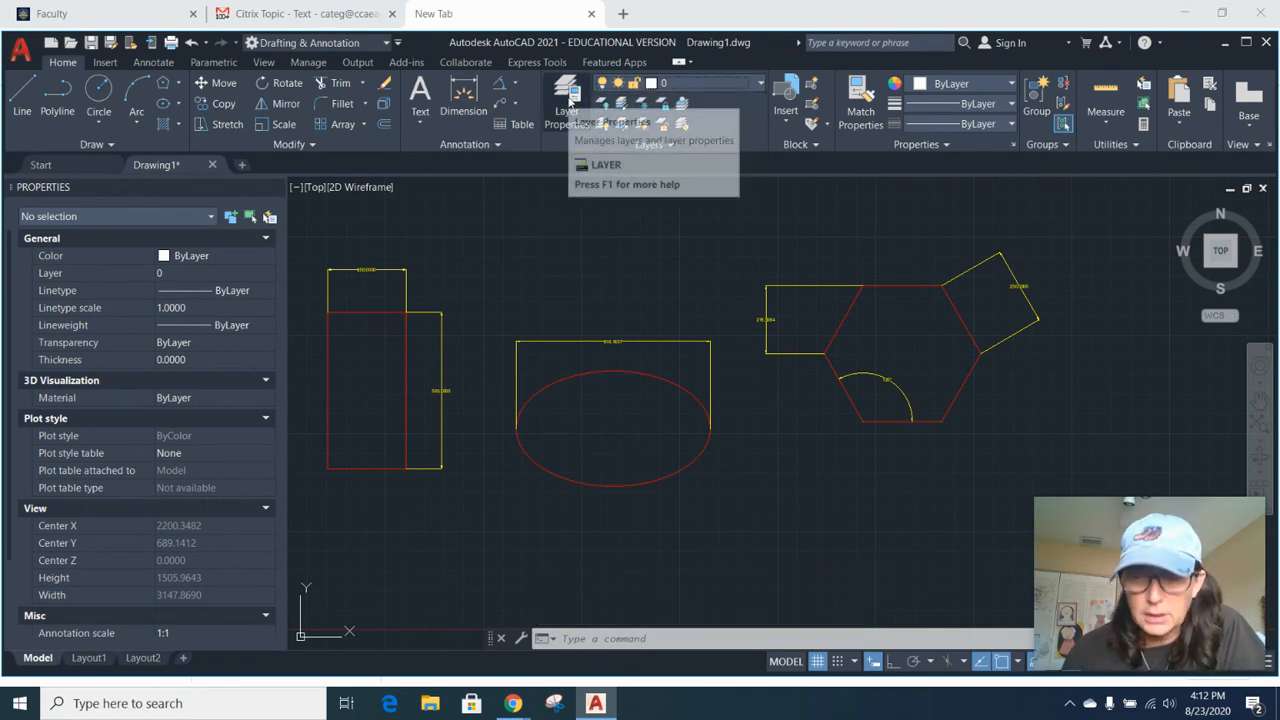
click(799, 13)
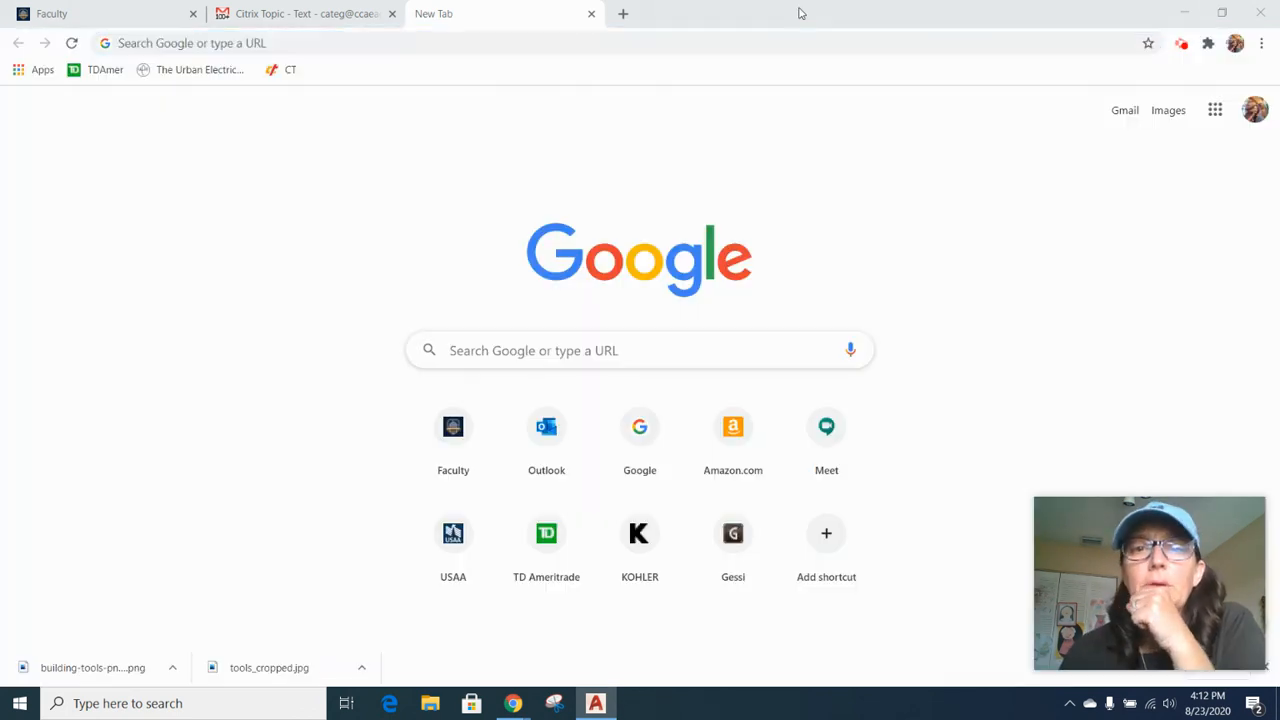